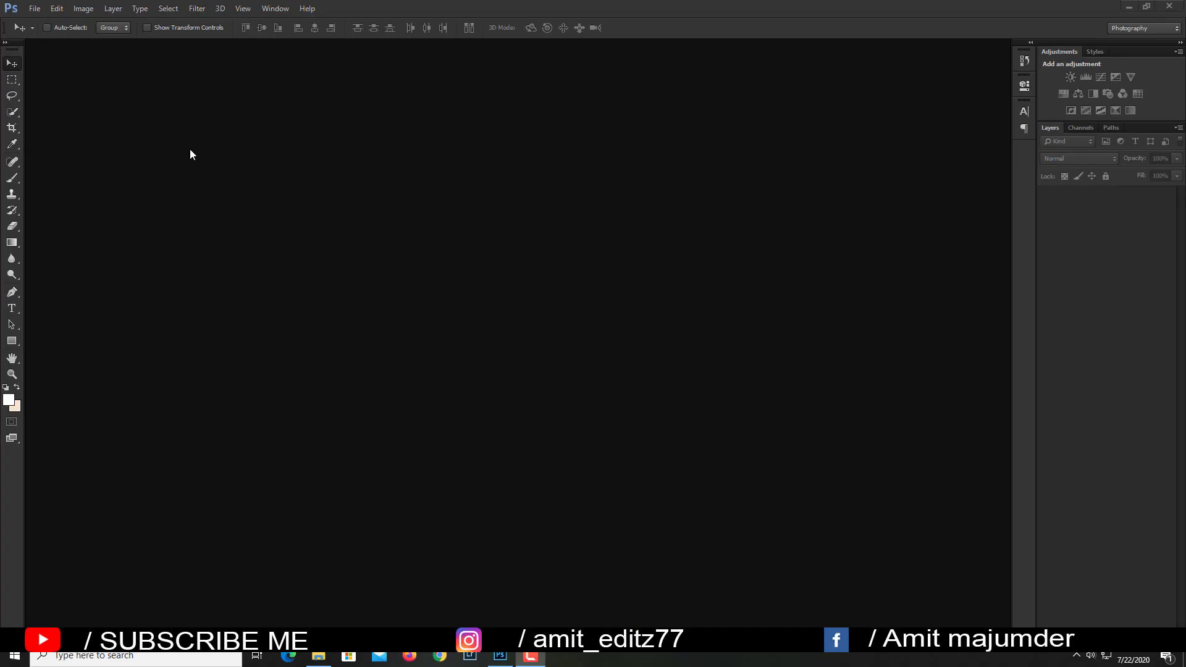
Open fgjhfgj copyaaa.jpg and dock its window to fill the workspace.
left_click(35, 8)
left_click(47, 32)
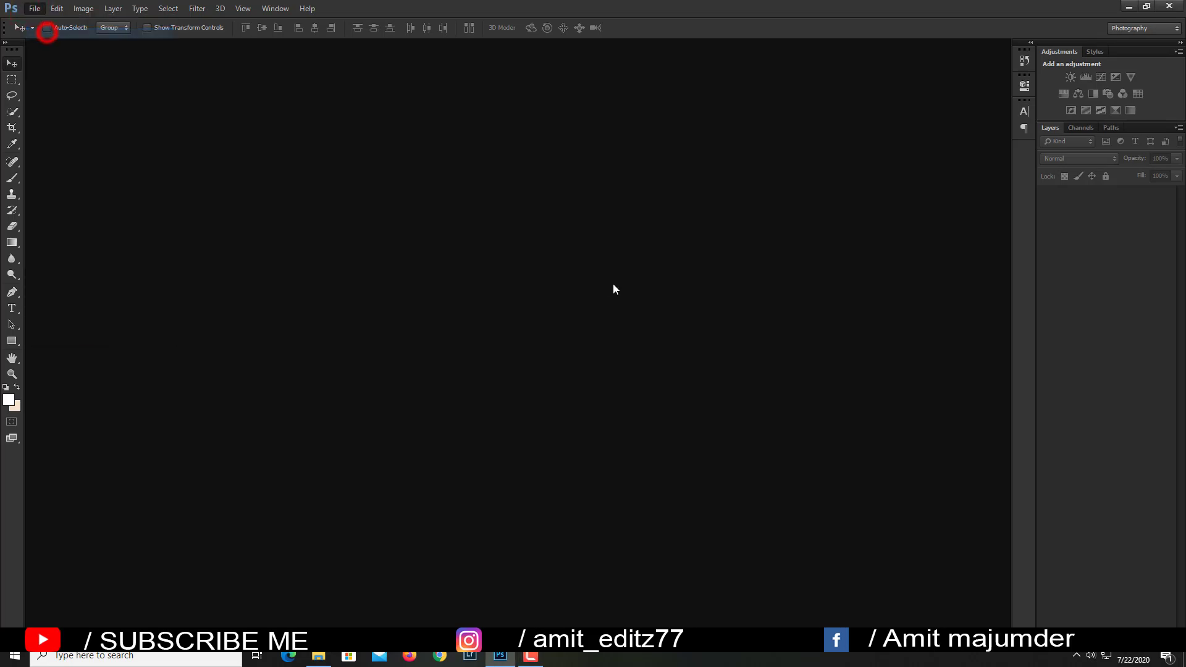
left_click(423, 110)
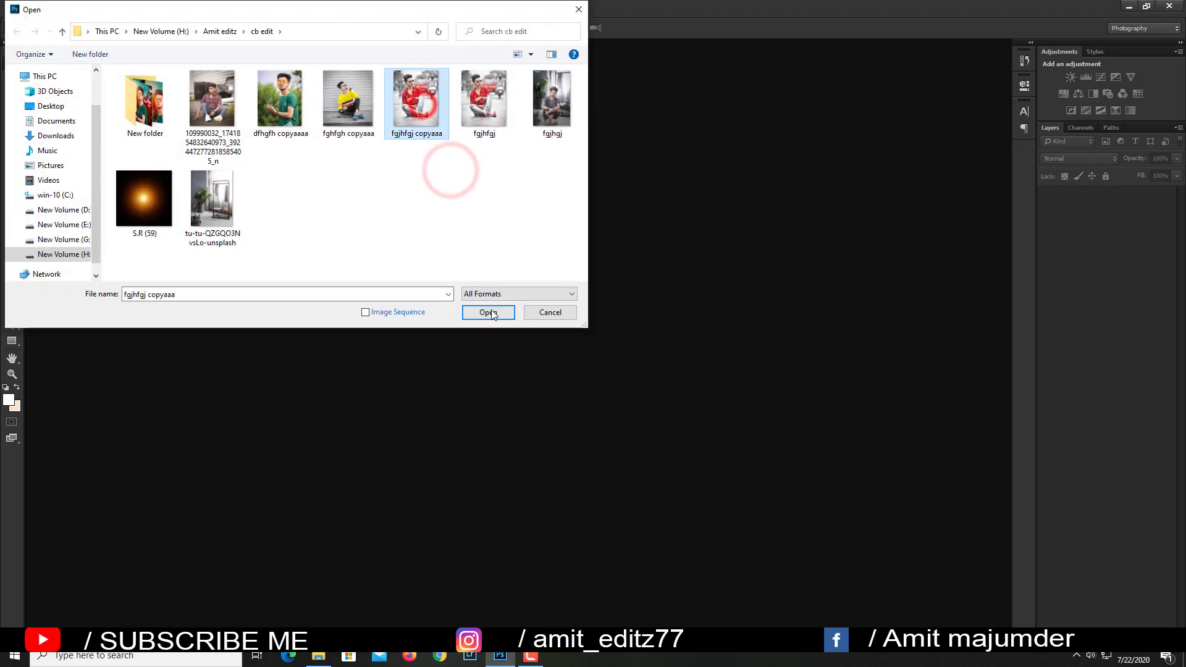
left_click(488, 312)
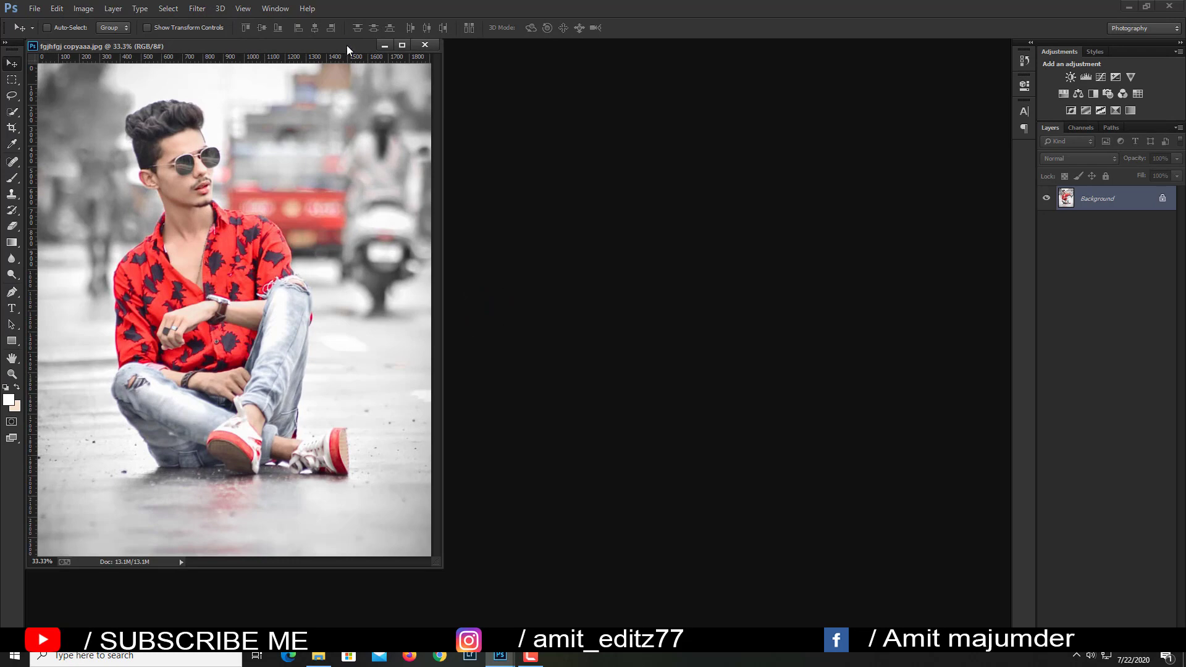
left_click_drag(346, 46, 375, 41)
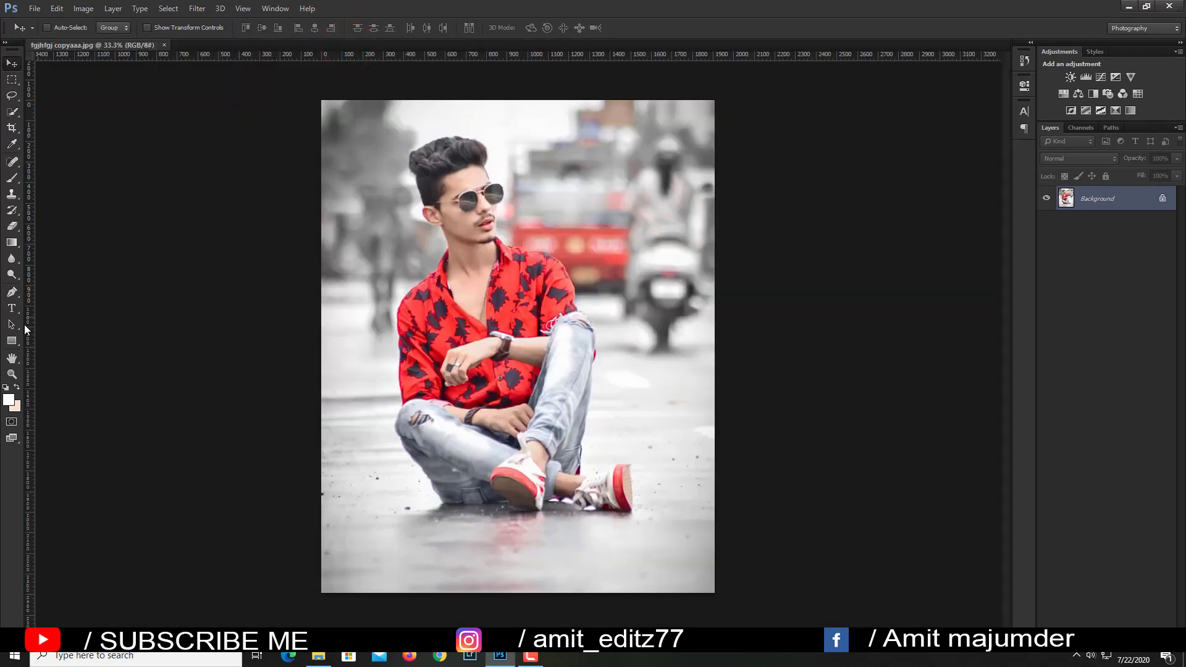
left_click(13, 293)
scroll(435, 483, "up", 5)
Trace the path from the jeans' lower edge up the shirt toward the collar.
scroll(409, 580, "up", 3)
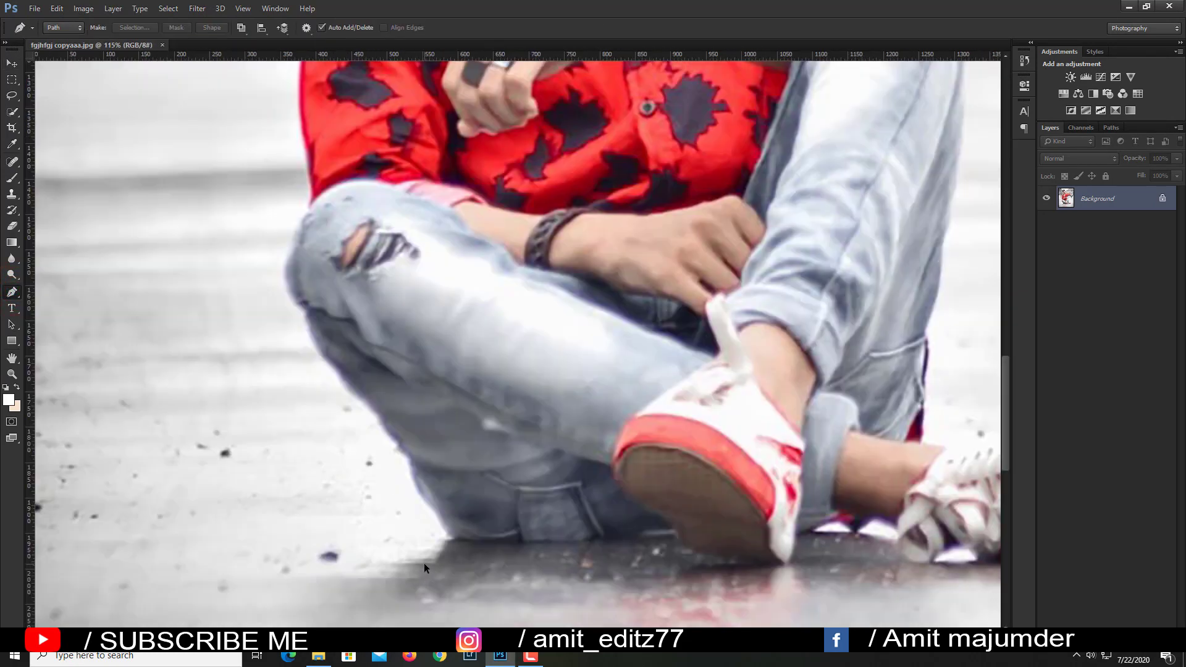
left_click(453, 537)
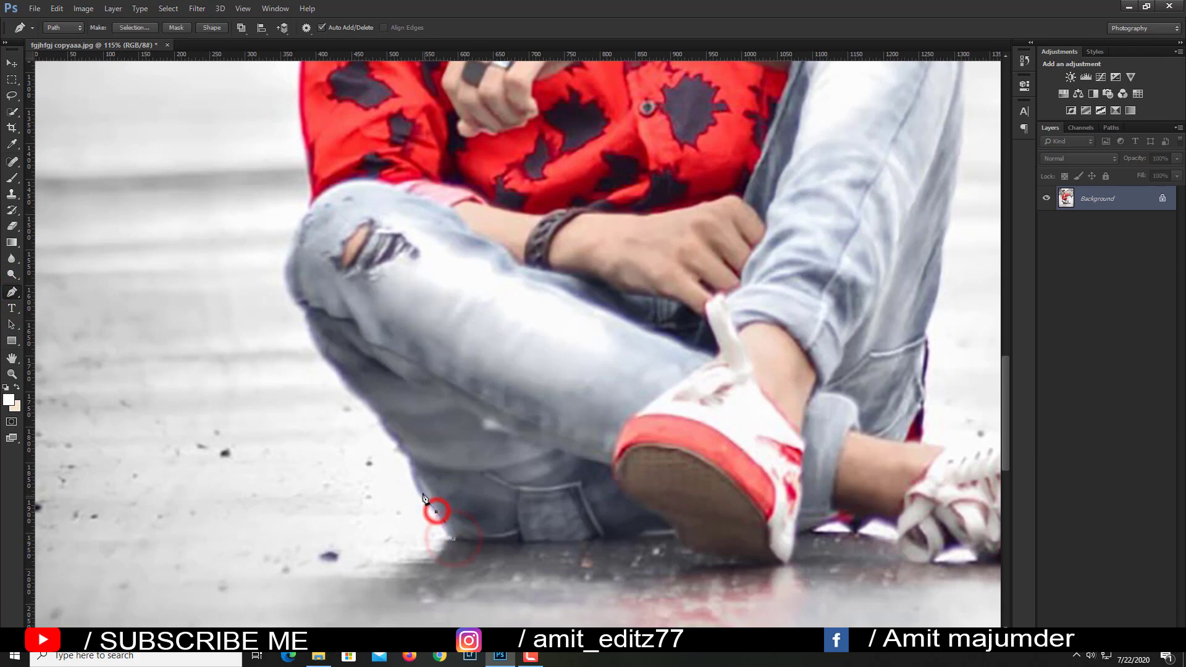
left_click(407, 454)
left_click(301, 307)
left_click(287, 269)
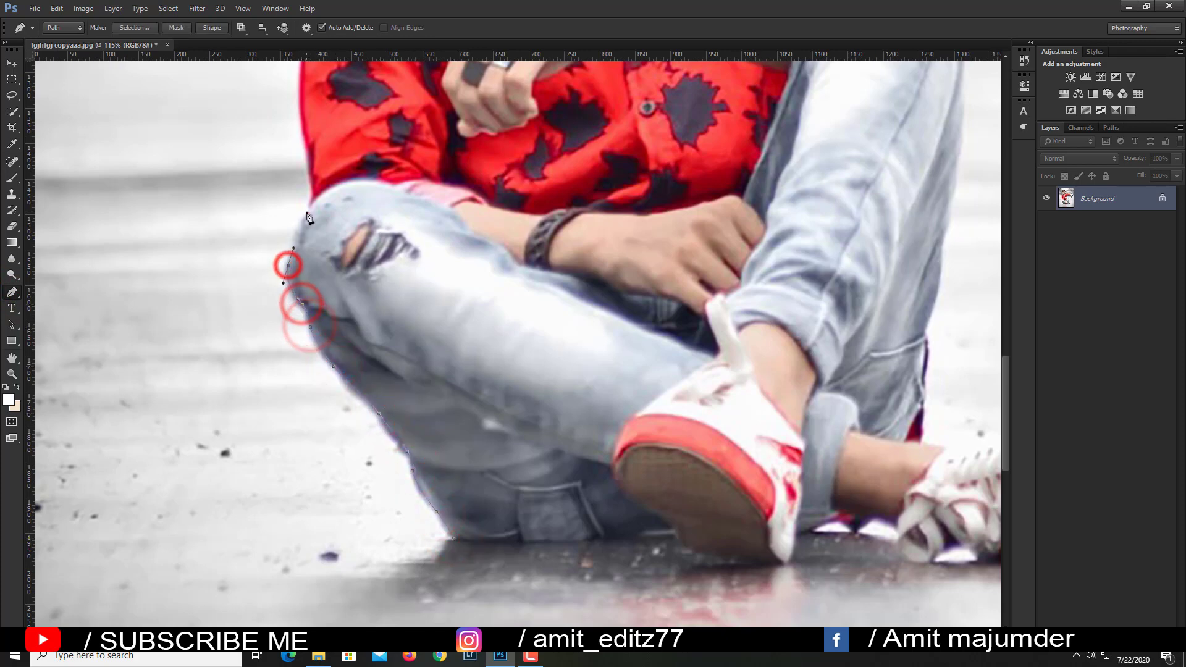
left_click(309, 214)
left_click_drag(310, 193, 345, 420)
left_click(341, 387)
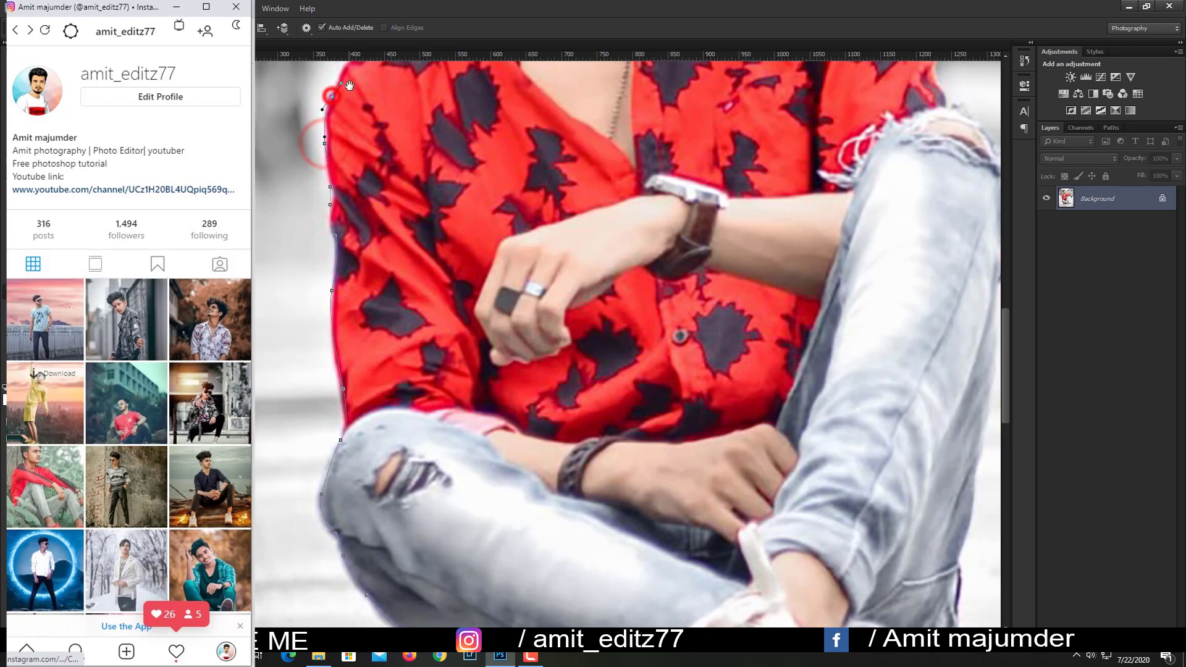
left_click_drag(333, 90, 346, 393)
left_click(356, 358)
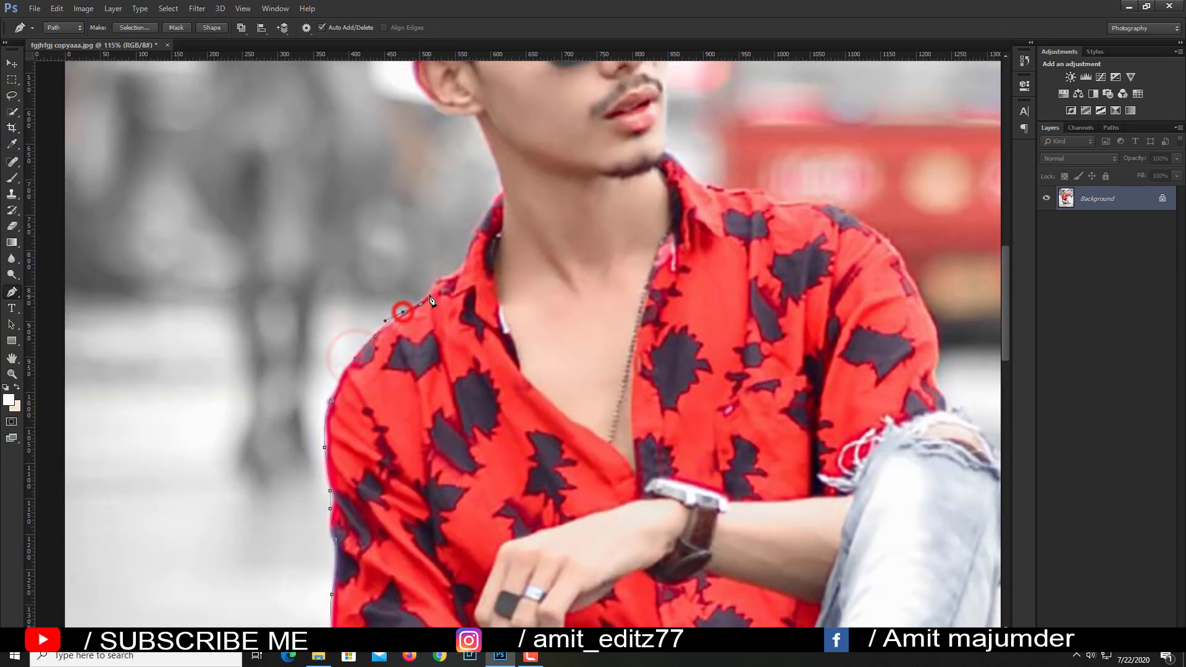
left_click(402, 312)
left_click(446, 278)
left_click(465, 255)
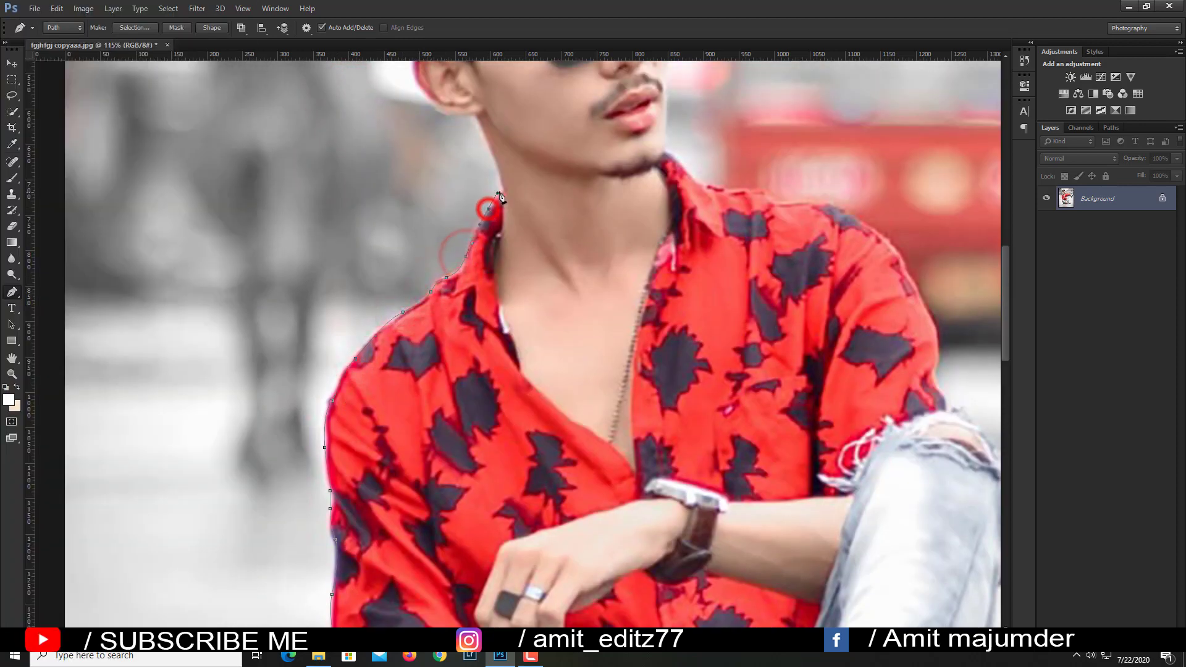
Continue the path around the earlobe, up the back of the hair and over its top.
left_click_drag(502, 180, 495, 471)
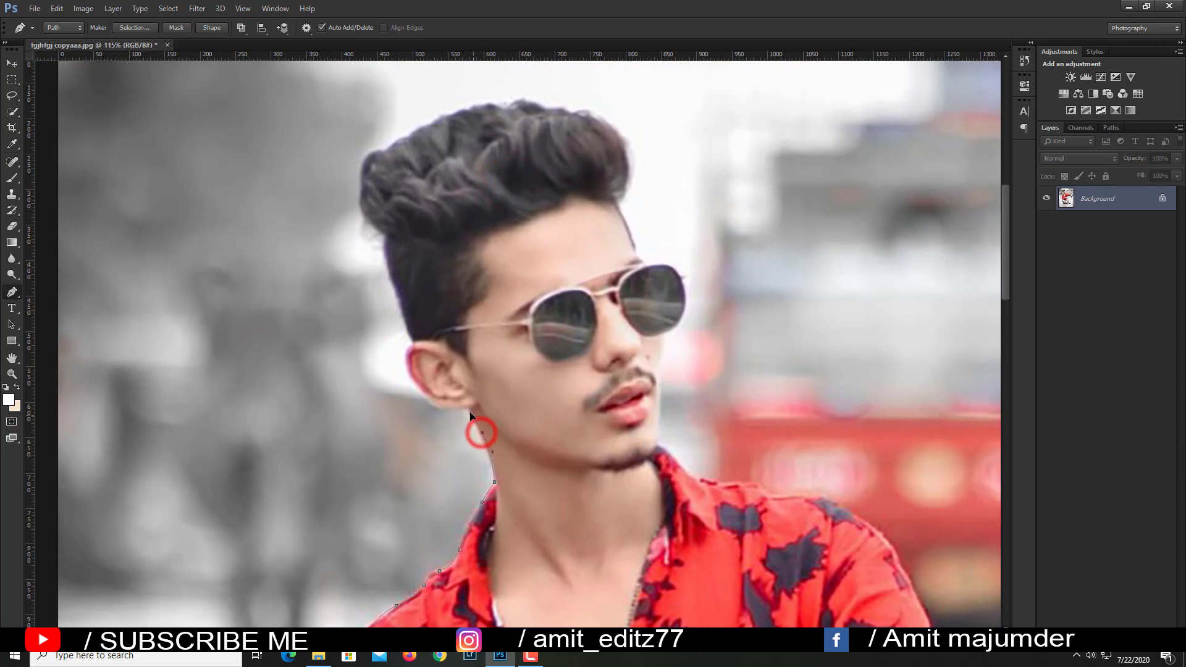
left_click_drag(426, 396, 407, 368)
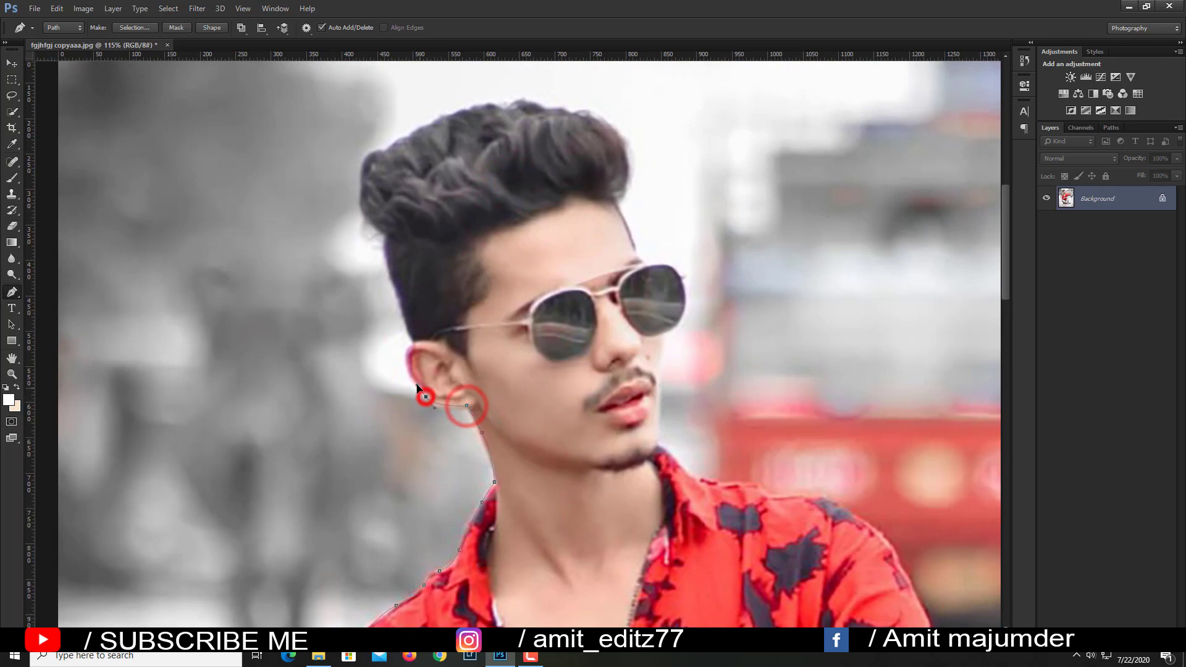
left_click(414, 343)
left_click(396, 290)
left_click(388, 231)
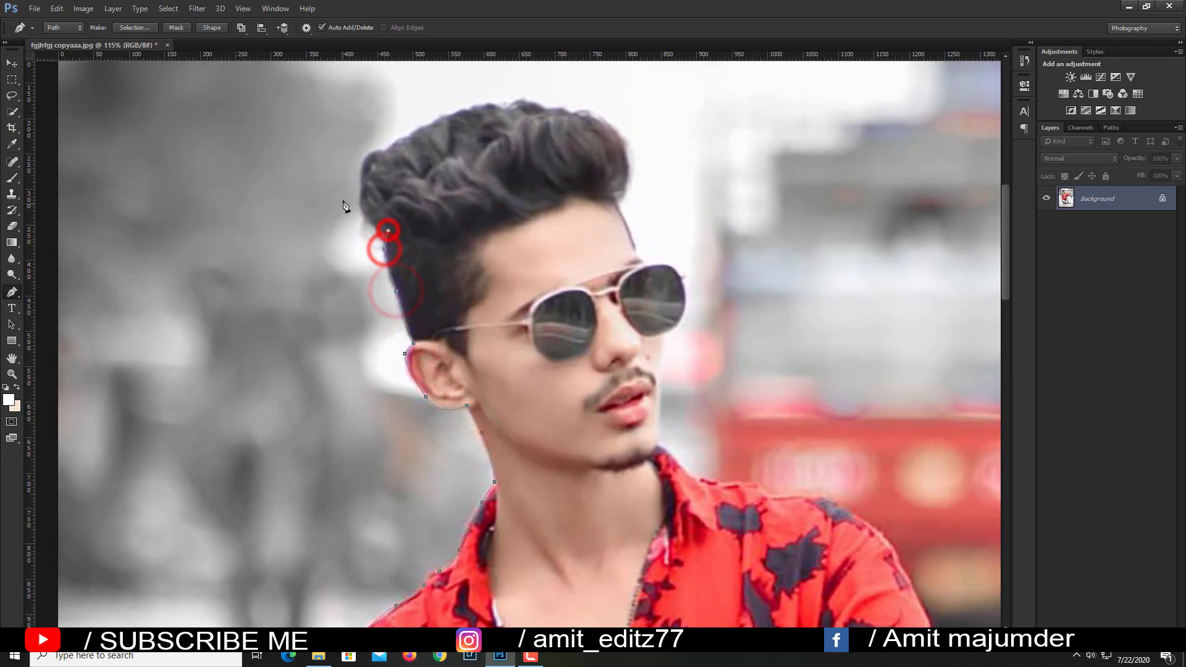
left_click(436, 119)
left_click(495, 102)
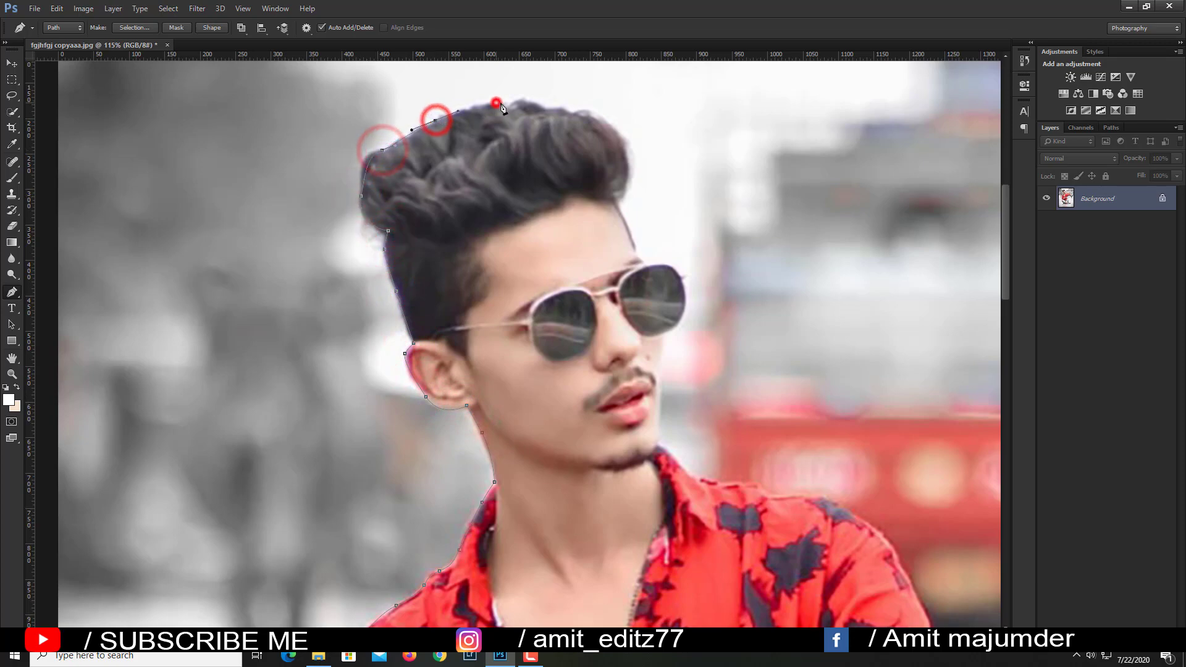
left_click(557, 109)
left_click(598, 118)
left_click_drag(627, 155, 630, 182)
Trace down from the hair past the glasses' top edge to below the chin.
left_click(625, 192)
left_click(615, 198)
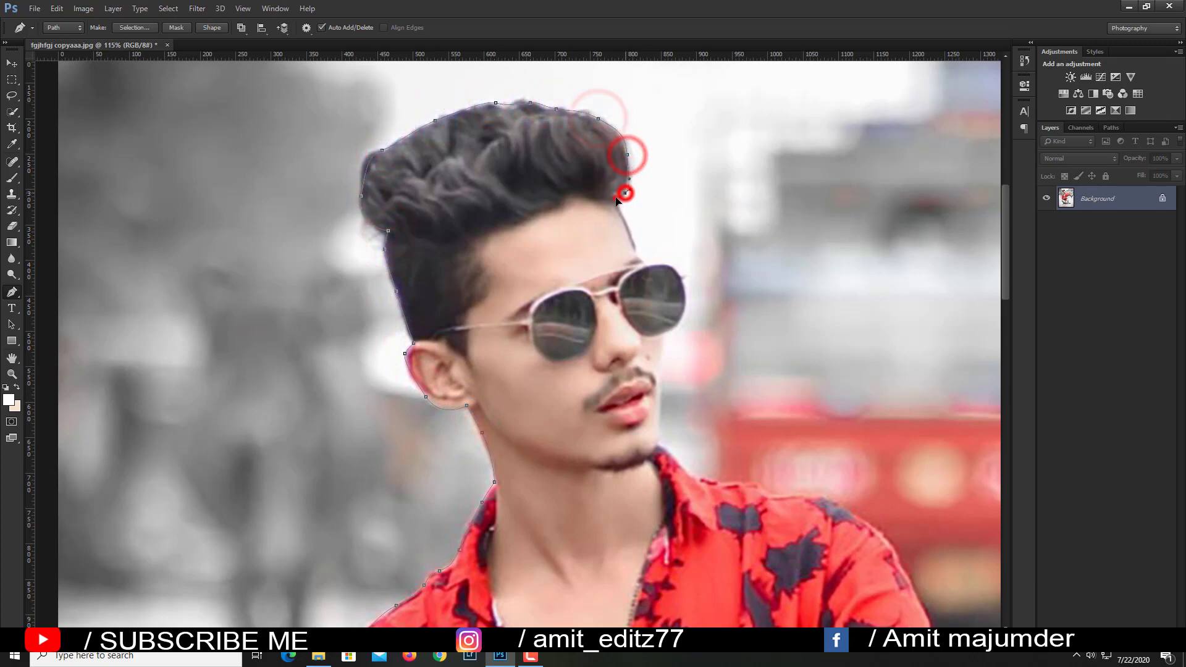
left_click(631, 234)
left_click(644, 265)
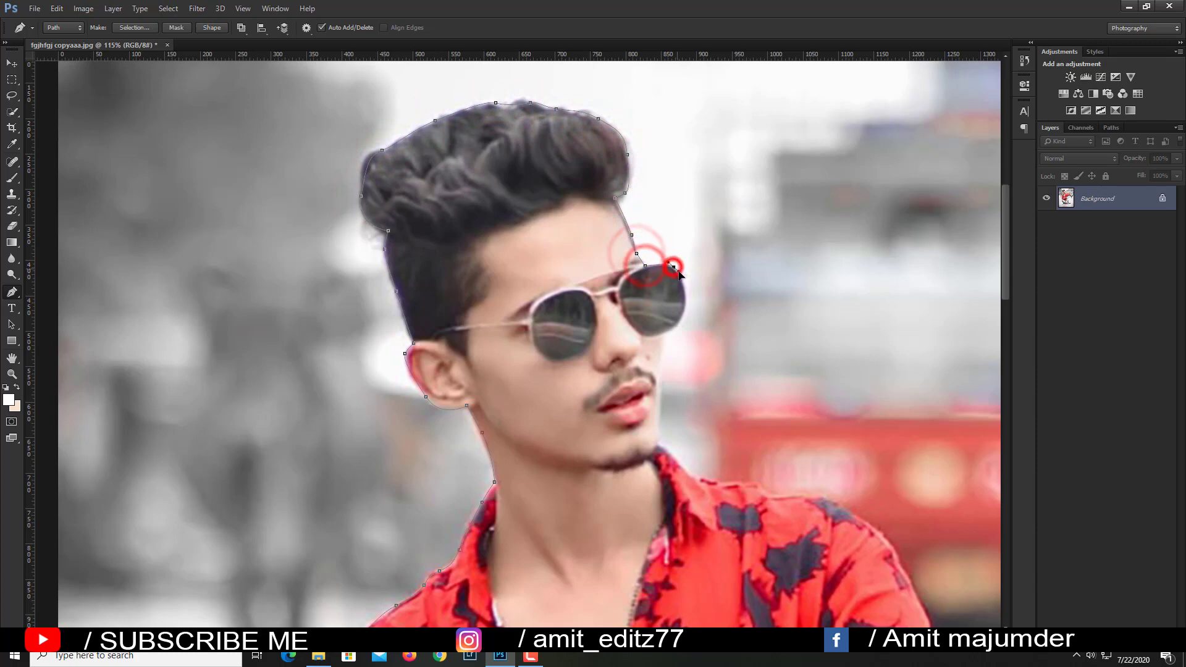
left_click_drag(672, 266, 679, 271)
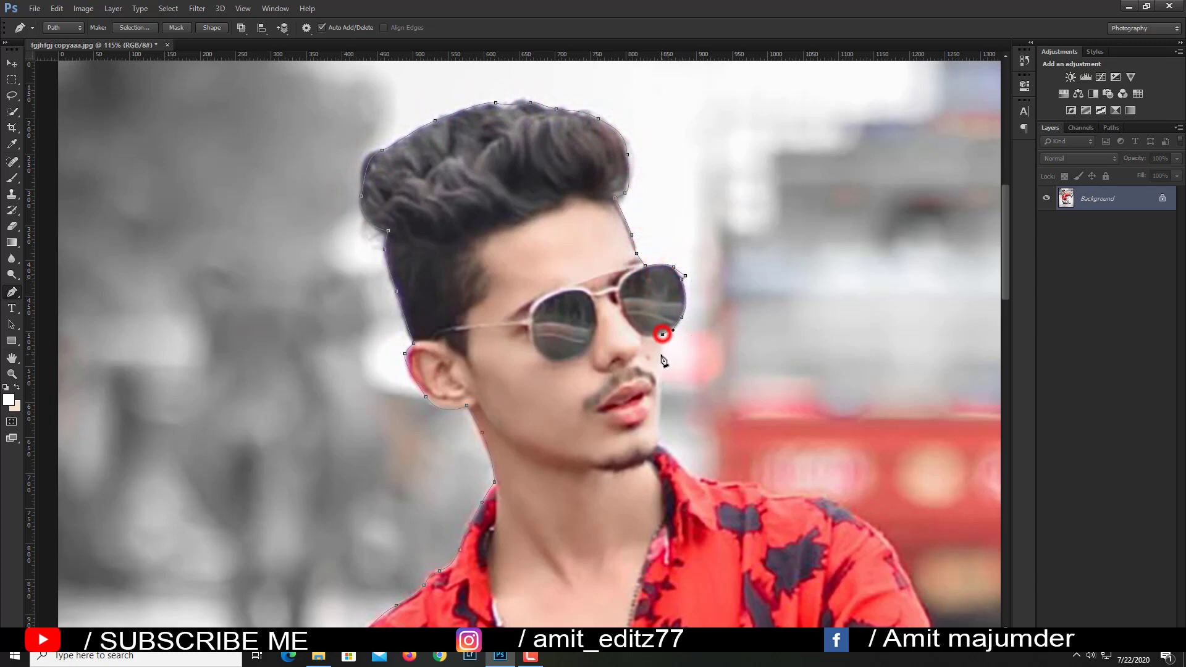
left_click(658, 416)
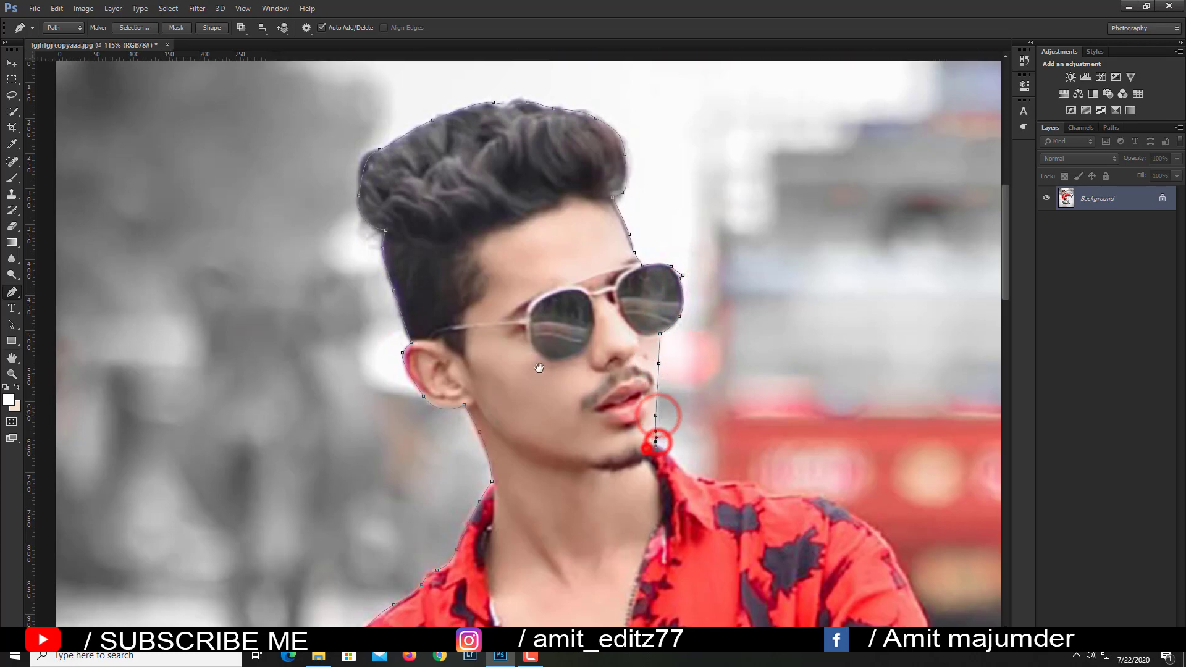
left_click_drag(622, 481, 374, 298)
Extend the path down the neck and along the shoulder.
scroll(401, 167, "up", 3)
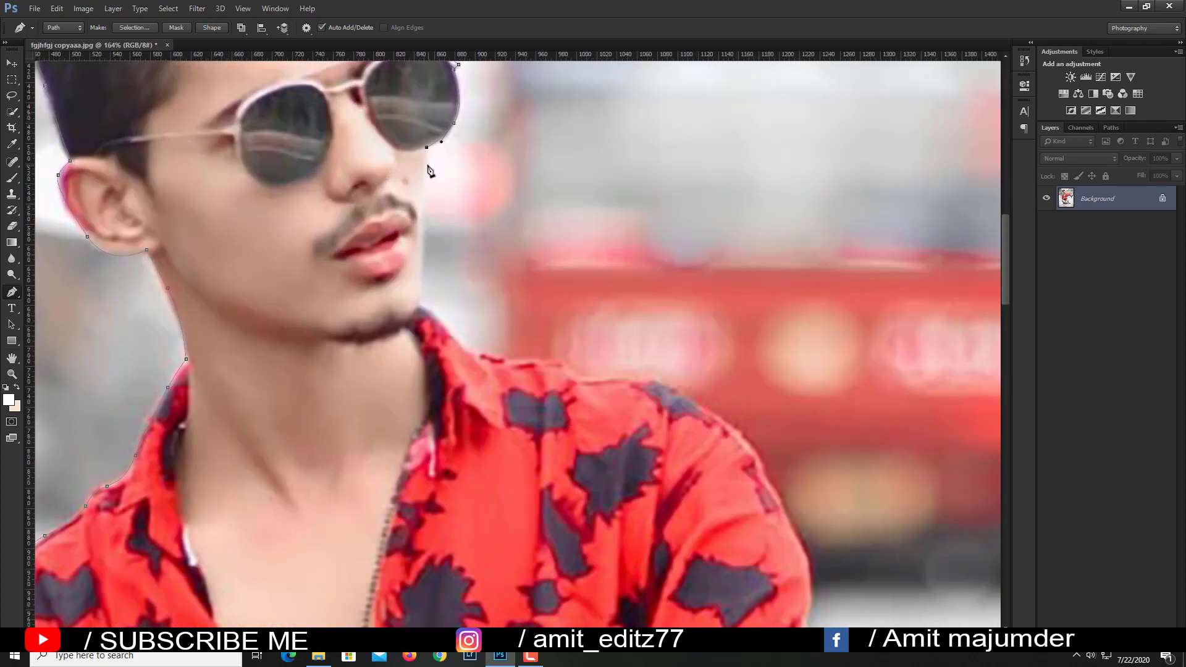
left_click(421, 234)
left_click(421, 285)
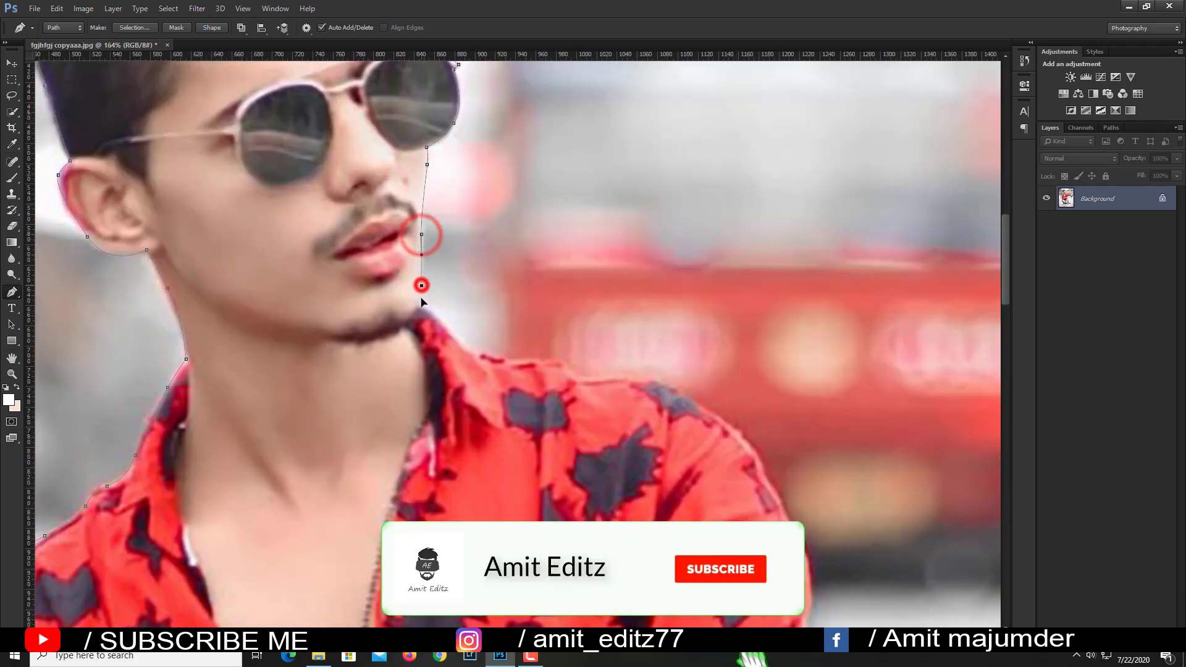
left_click(418, 307)
left_click(470, 348)
left_click_drag(542, 362, 614, 381)
left_click_drag(683, 389, 741, 431)
scroll(742, 431, "down", 5)
scroll(742, 432, "right", 5)
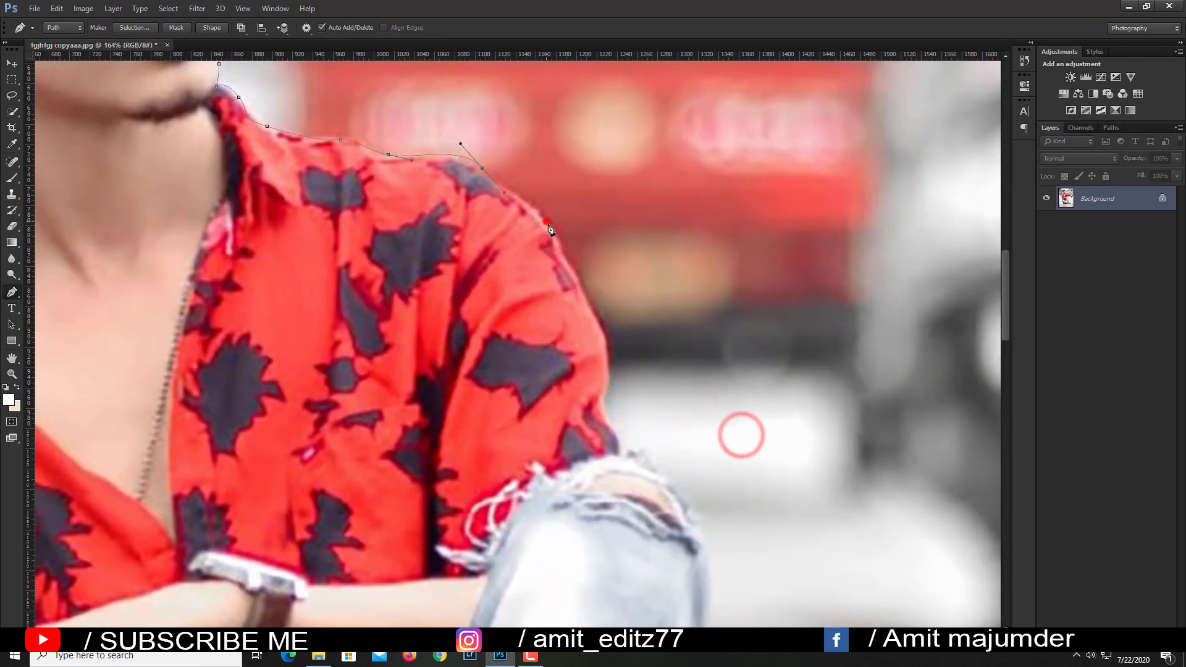
Continue the path down the sleeve and around the raised knee to the jeans edge.
left_click_drag(546, 221, 564, 260)
left_click(587, 305)
left_click(608, 359)
left_click(603, 406)
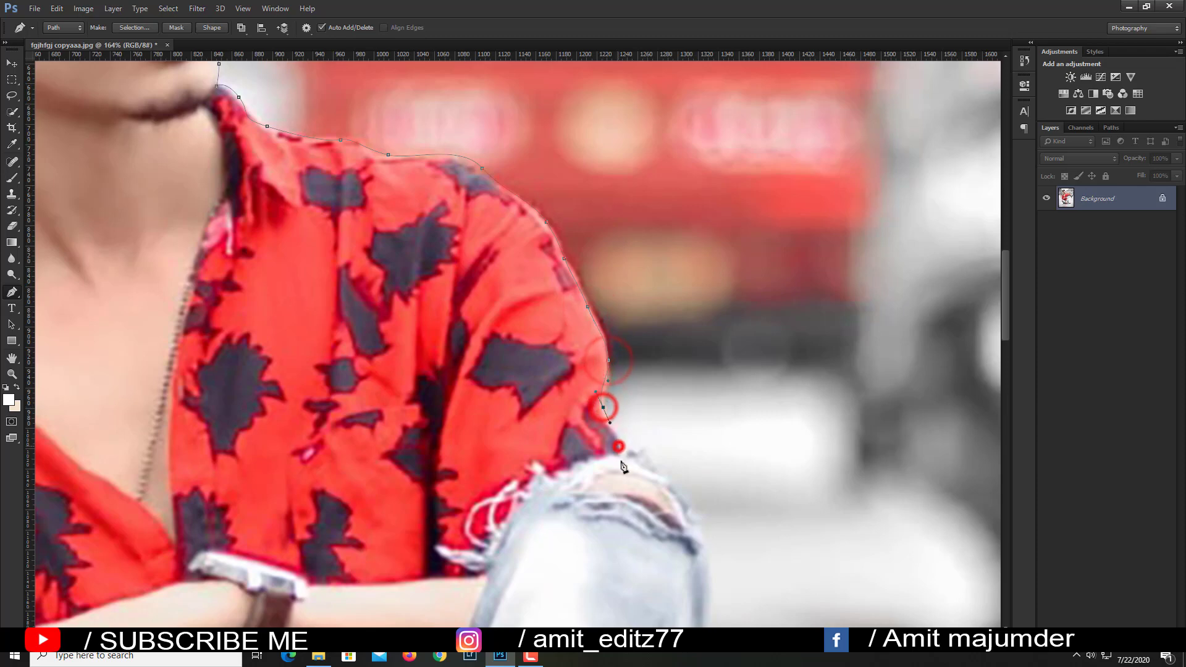
left_click_drag(618, 446, 618, 468)
left_click_drag(618, 467, 516, 248)
left_click(522, 235)
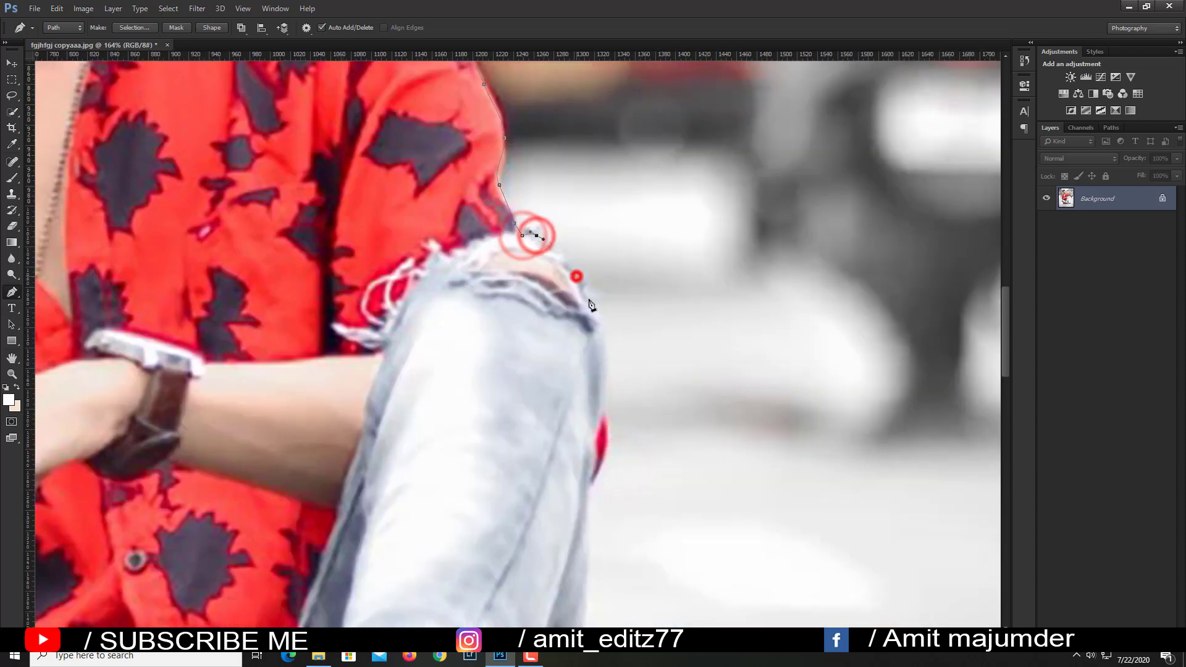
left_click(575, 276)
mouse_move(607, 360)
left_mouse_down()
mouse_move(606, 387)
mouse_move(543, 151)
mouse_move(530, 207)
left_mouse_up()
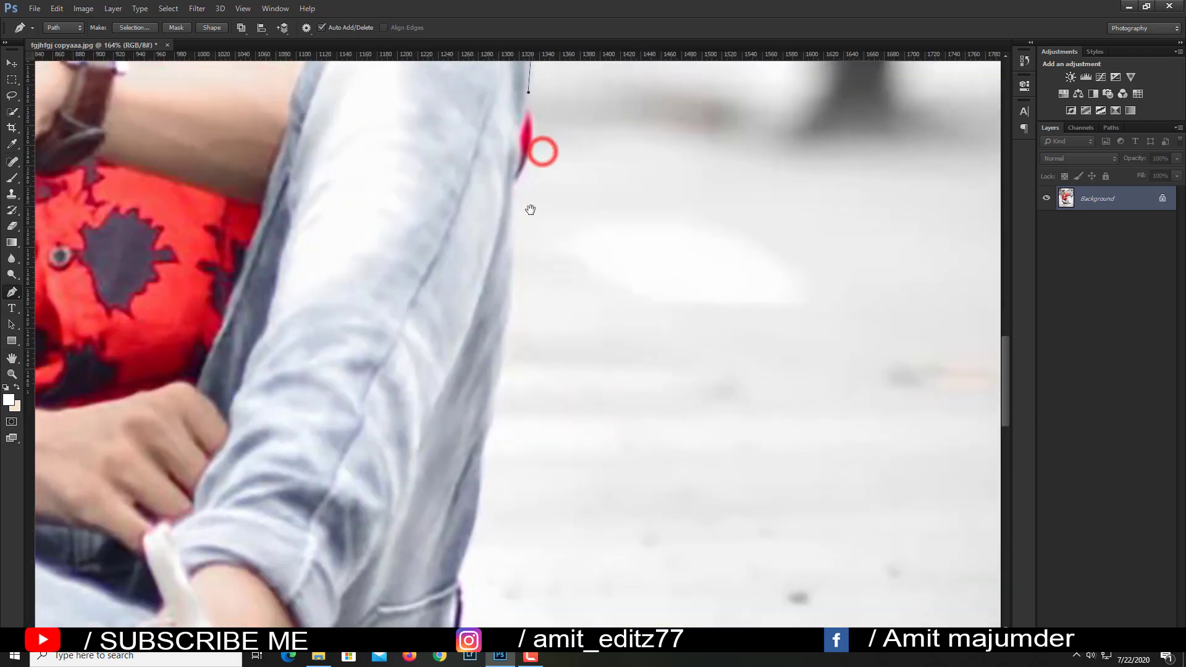
left_click(517, 191)
left_click(506, 325)
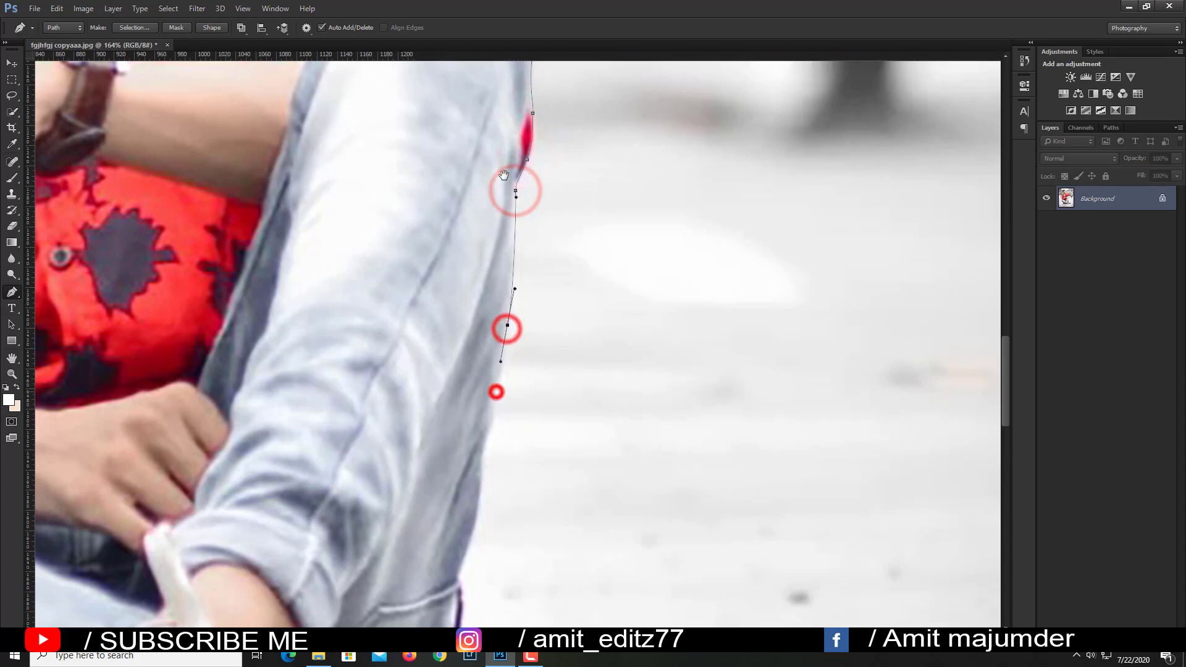
Trace down the jeans edge and across the shoe top to its toe.
left_click_drag(492, 389, 501, 171)
left_click_drag(497, 217, 488, 244)
left_click(482, 296)
left_click_drag(463, 365, 468, 409)
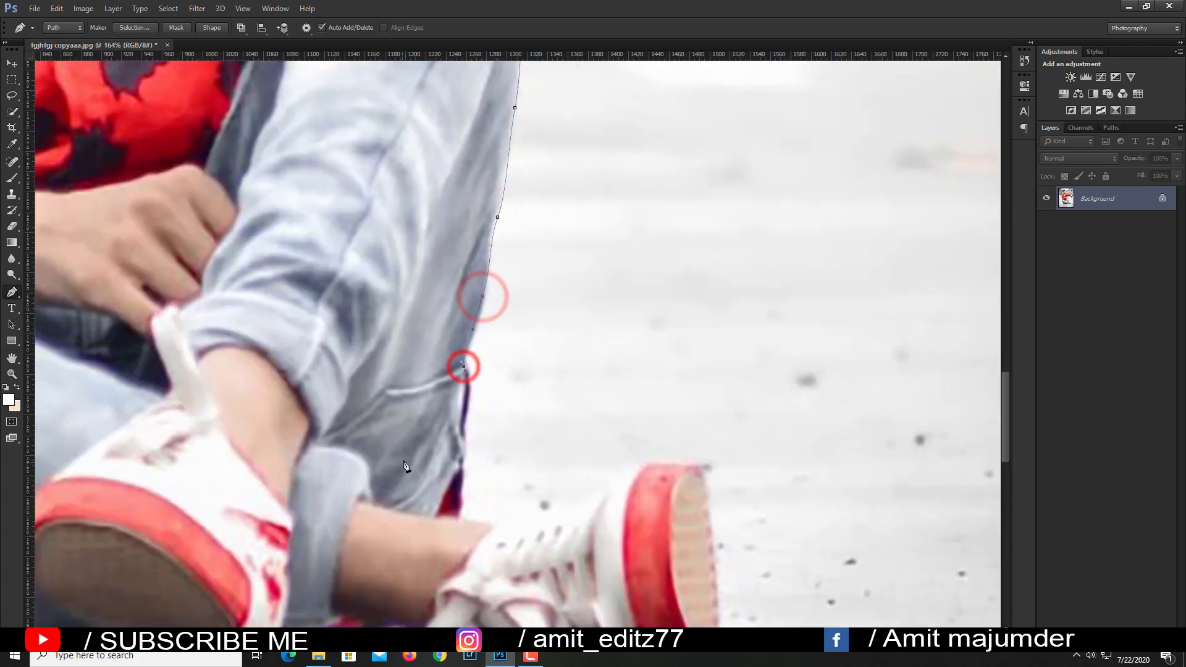
left_click(463, 468)
left_click(464, 515)
left_click(500, 522)
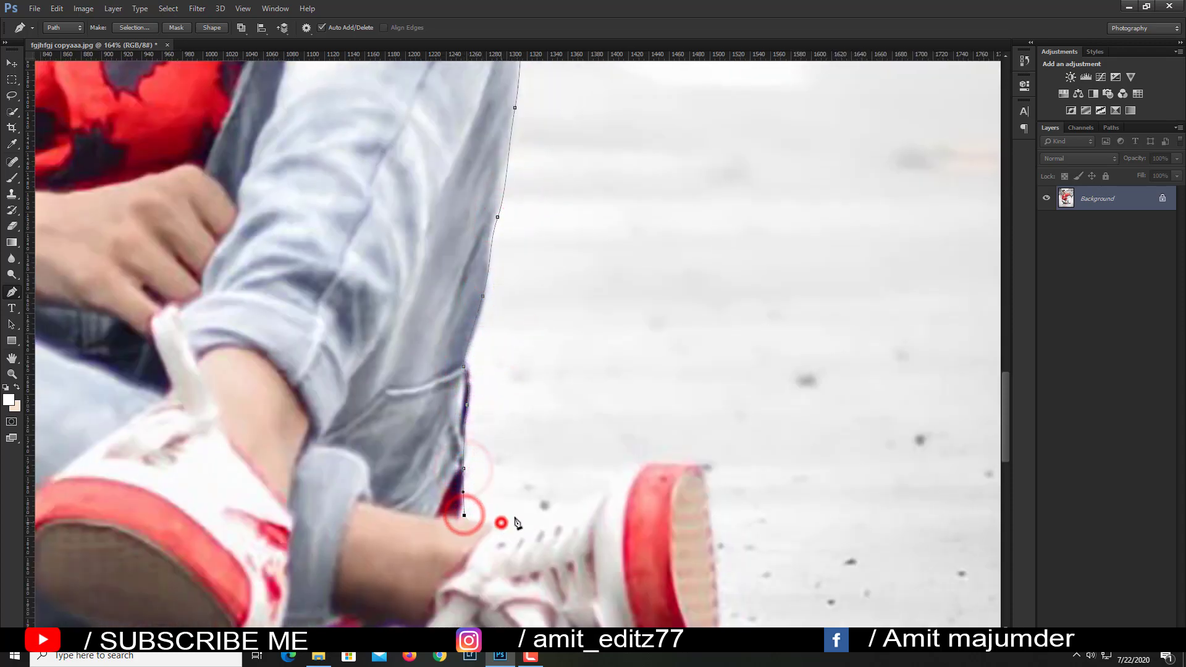
left_click_drag(565, 501, 574, 498)
left_click(614, 480)
left_click_drag(652, 462, 661, 461)
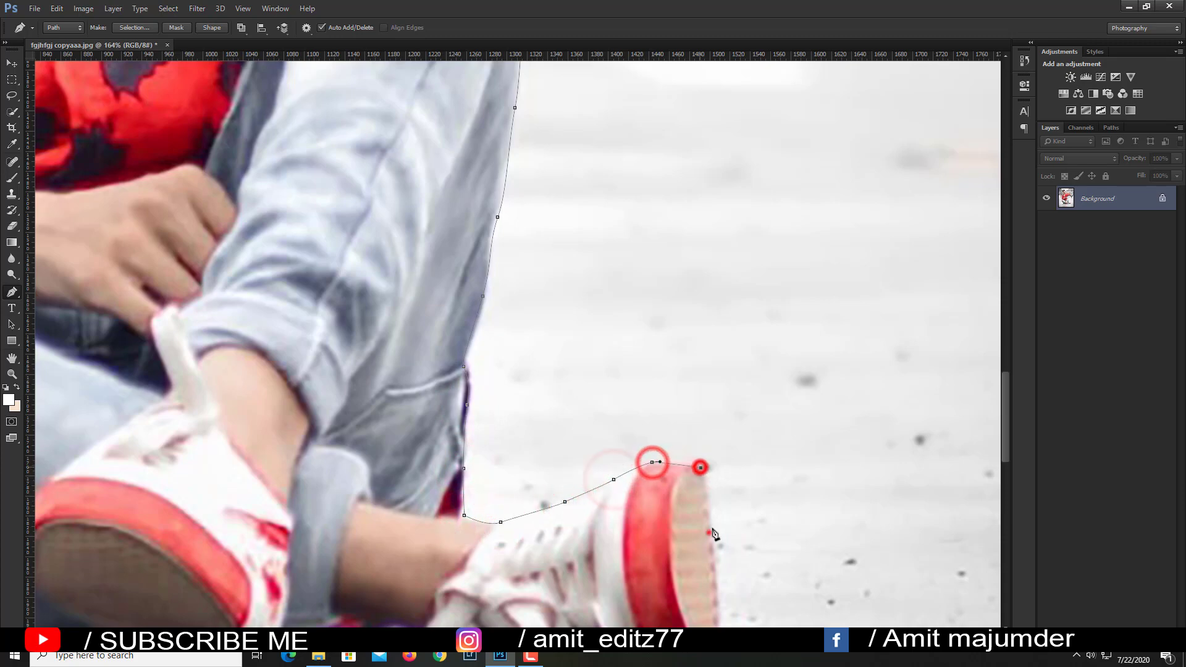
left_click_drag(707, 532, 647, 290)
left_click(648, 238)
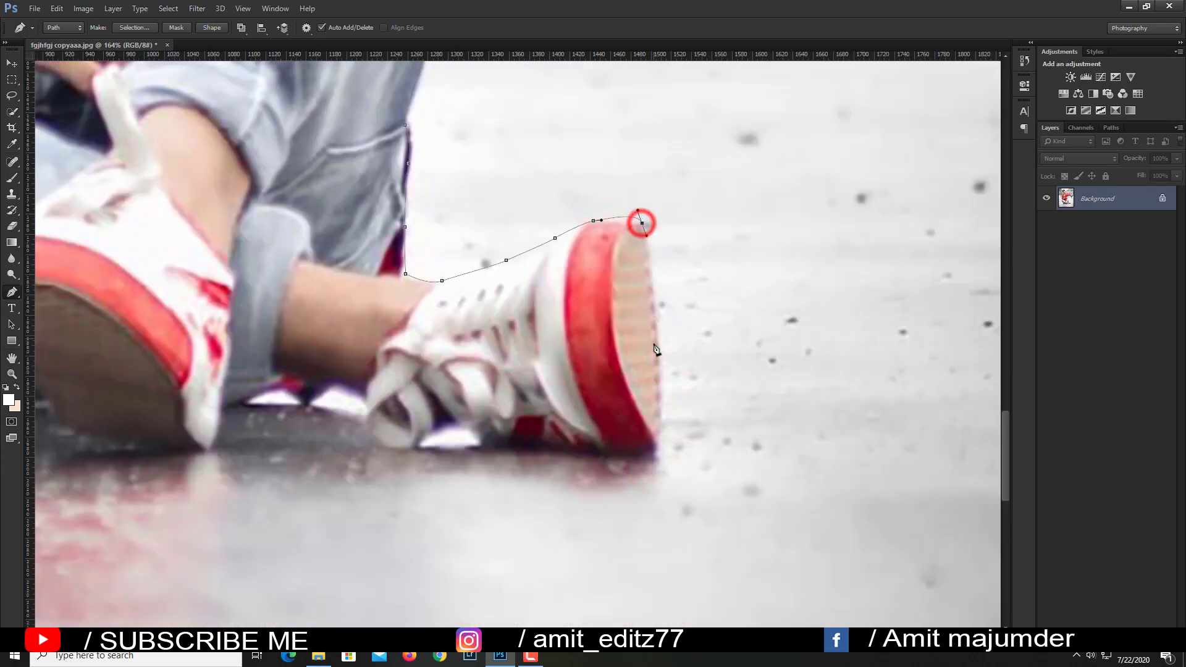
Trace around the toe and sole, up the shoe's back and along the other shoe's base.
left_click(660, 404)
left_click(646, 452)
left_click(577, 453)
left_click_drag(536, 444, 514, 444)
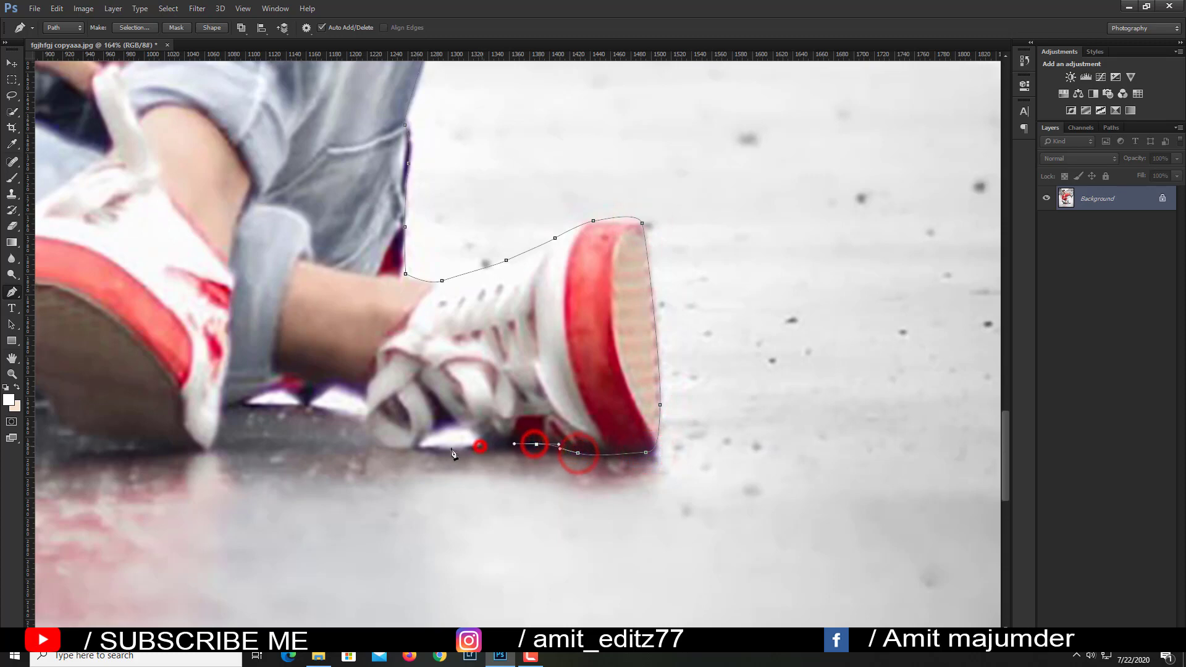
left_click(482, 446)
left_click(443, 448)
left_click(373, 433)
left_click(362, 409)
left_click_drag(342, 382, 301, 401)
left_click_drag(208, 445, 224, 443)
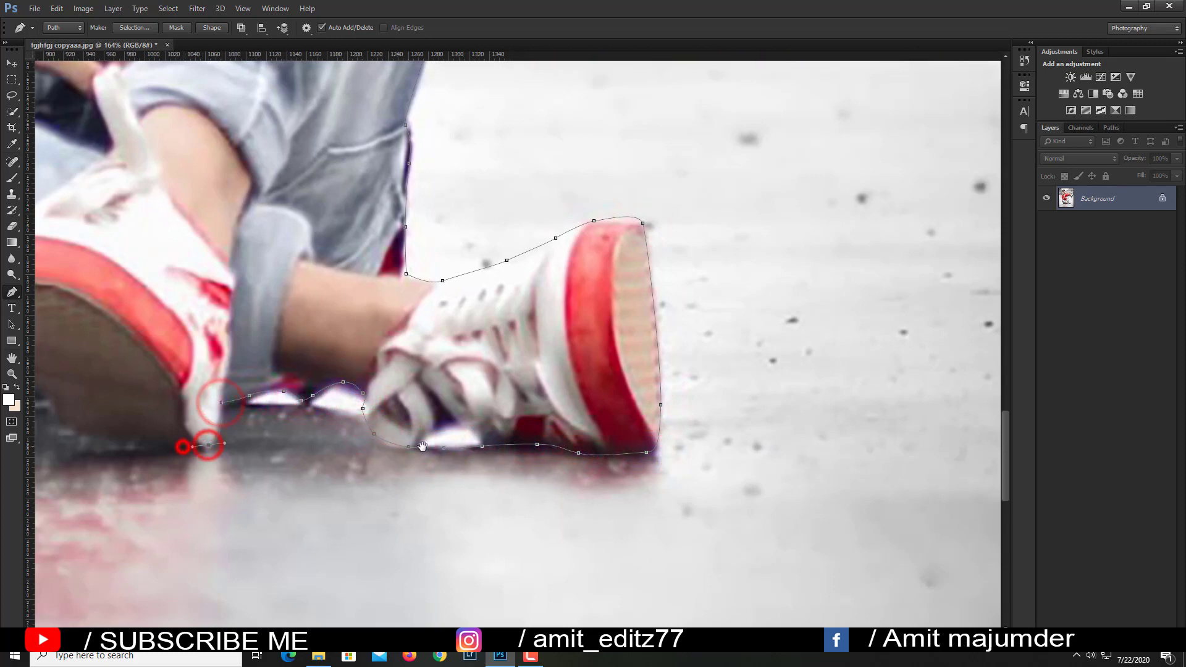
left_click_drag(100, 446, 346, 446)
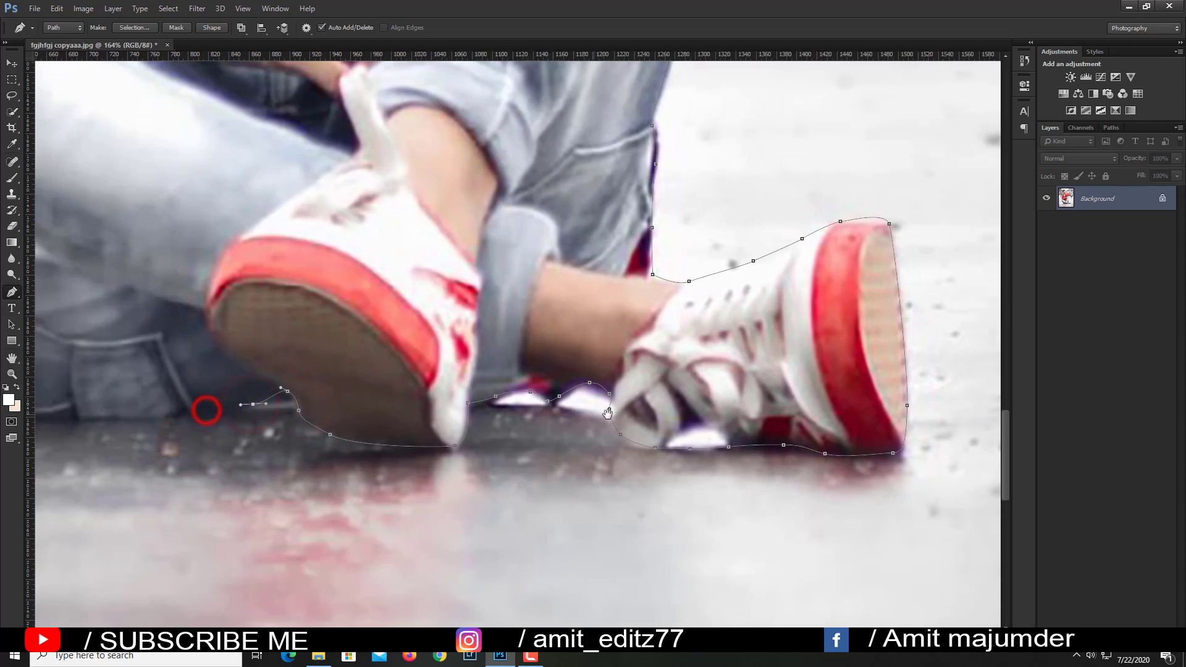
left_click_drag(209, 410, 617, 415)
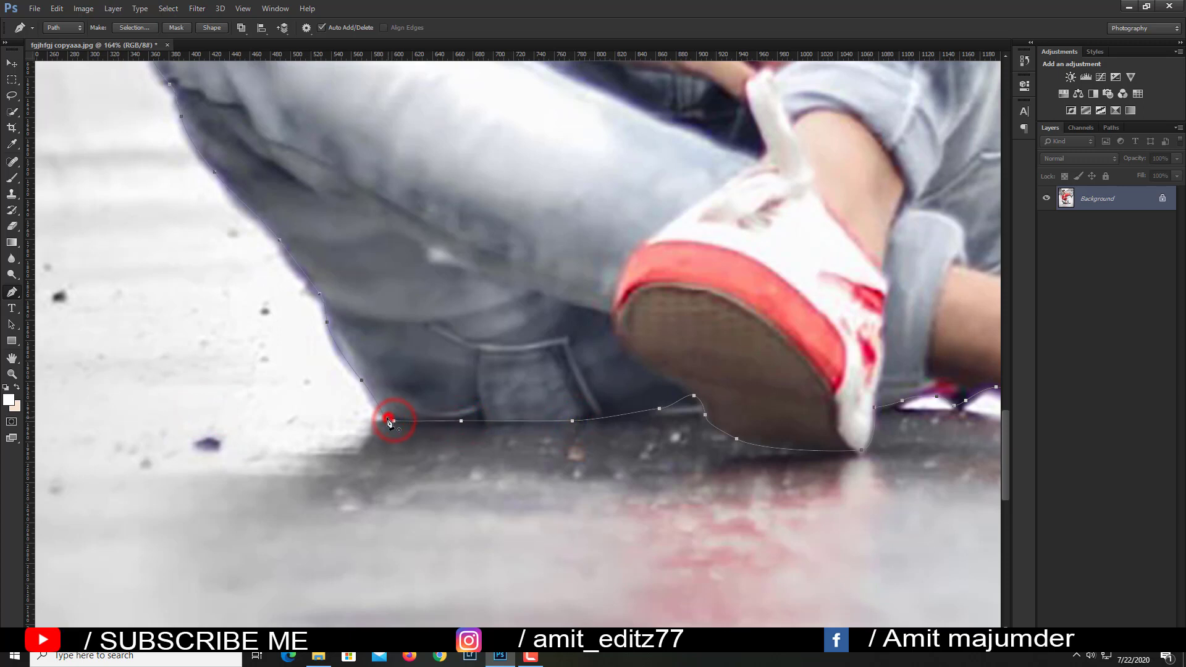
Convert the traced path into a selection with no feathering.
right_click(384, 338)
left_click(437, 388)
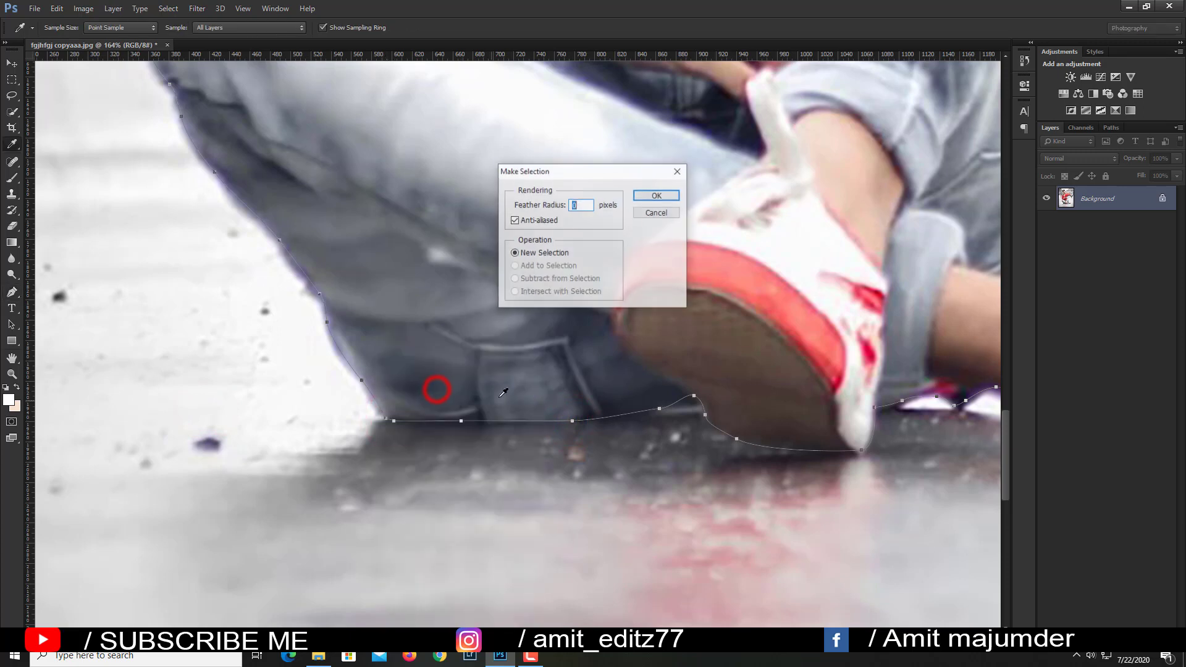
left_click(646, 196)
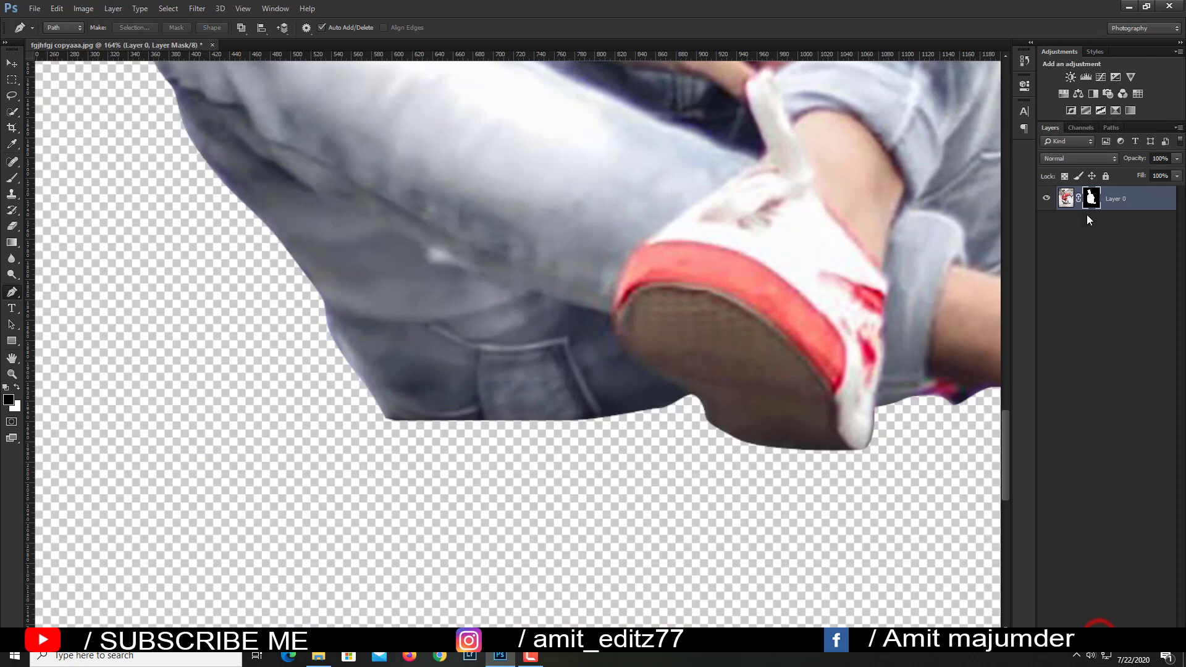
Apply the layer mask so the man sits alone on a transparent background.
right_click(1088, 205)
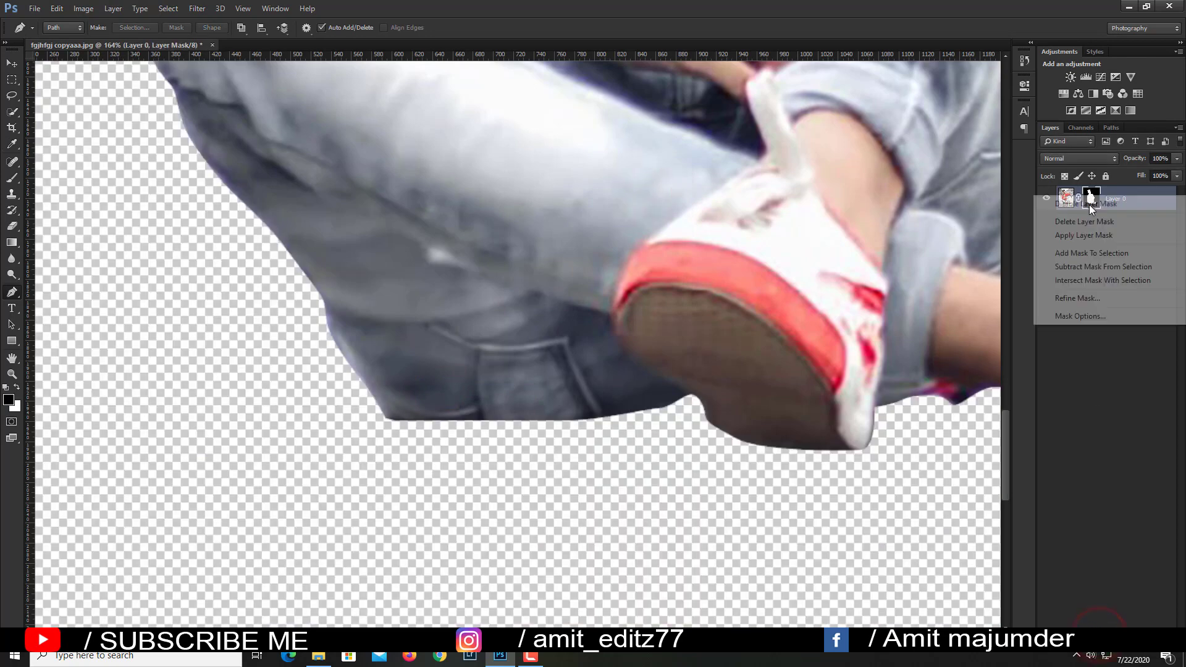
left_click(1081, 235)
scroll(694, 261, "down", 5)
scroll(694, 261, "down", 4)
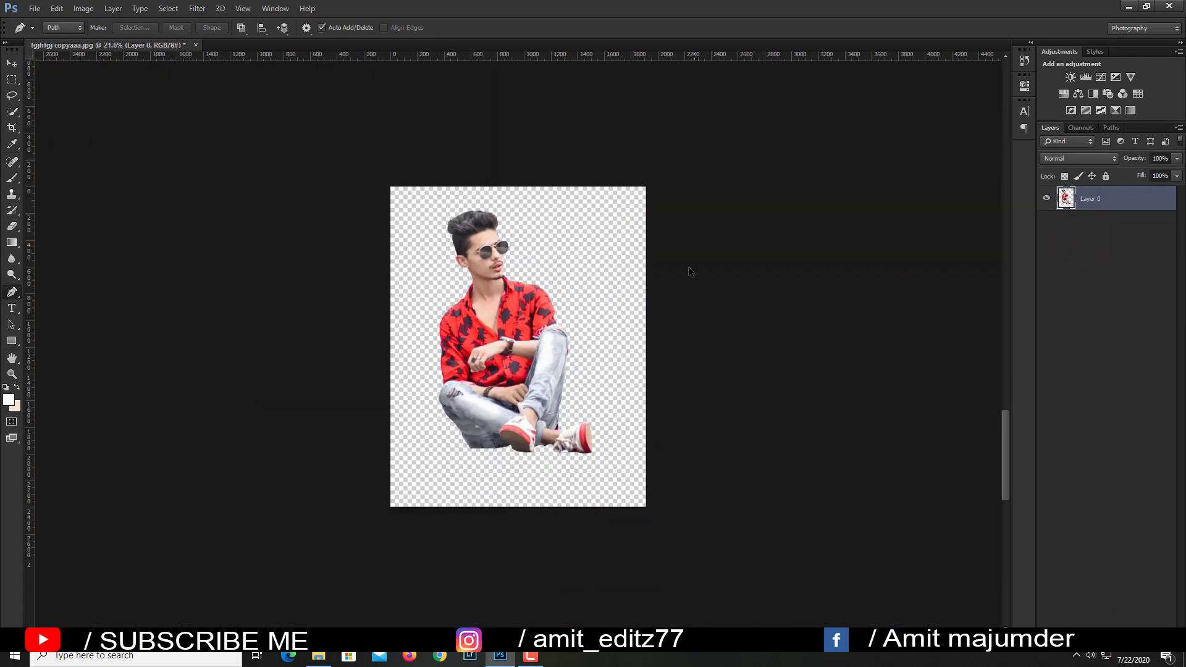
scroll(517, 331, "down", 1)
left_click(12, 66)
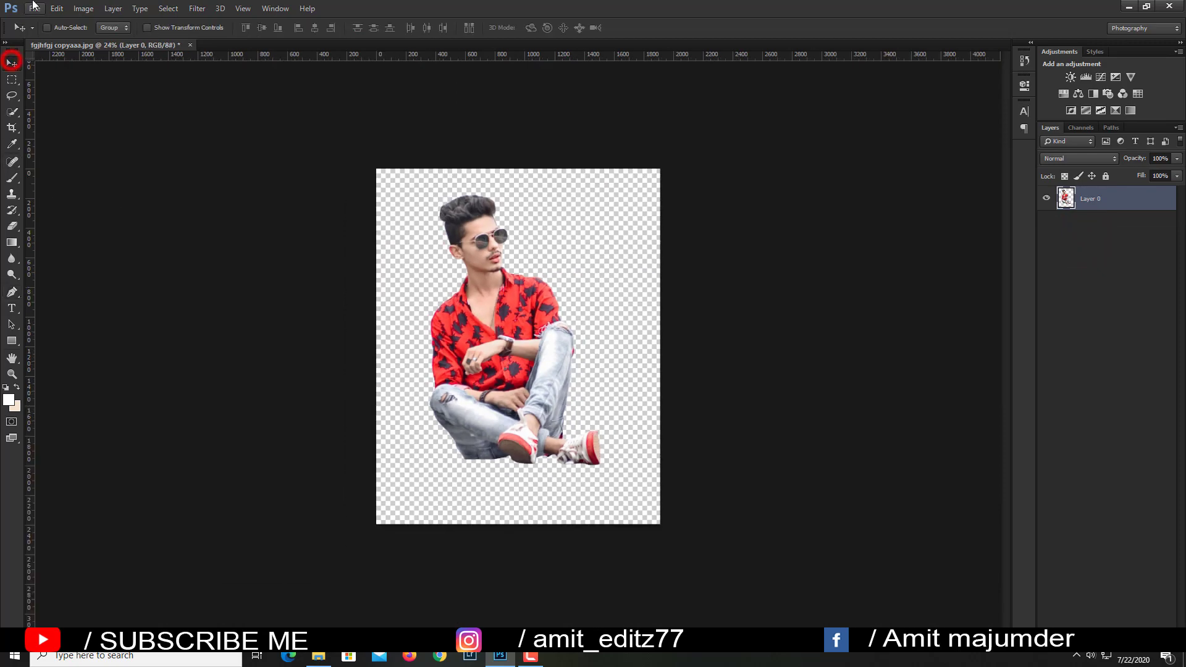
left_click(35, 9)
Open the room photo with the clothes rack and dock it as a tab.
left_click(40, 34)
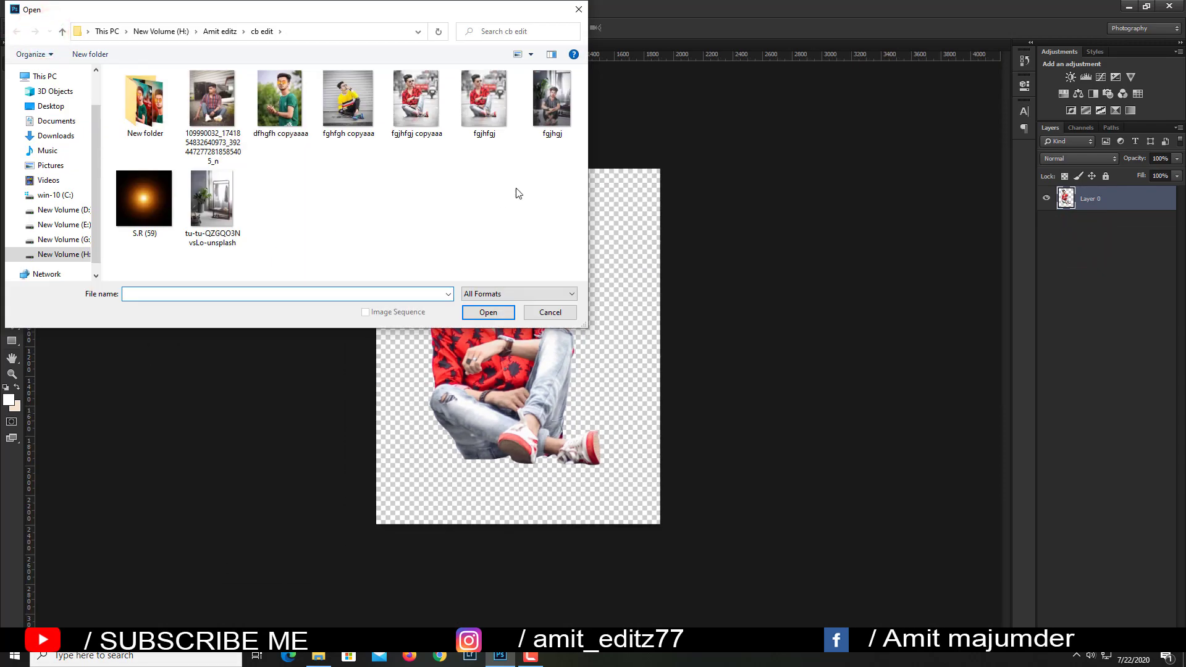
left_click(220, 189)
left_click(486, 315)
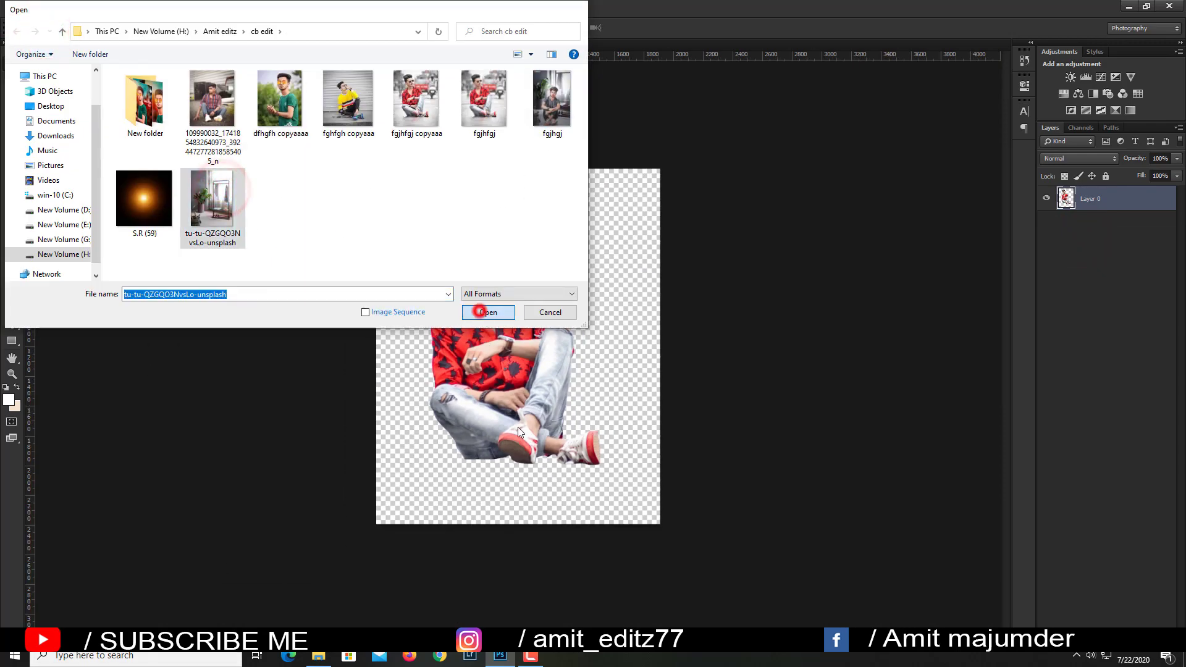
mouse_move(225, 58)
left_mouse_down()
mouse_move(328, 56)
mouse_move(337, 46)
left_mouse_up()
Crop the room photo to a narrower, shorter portrait frame about 2081 px wide.
left_click(11, 127)
key("ctrl+0")
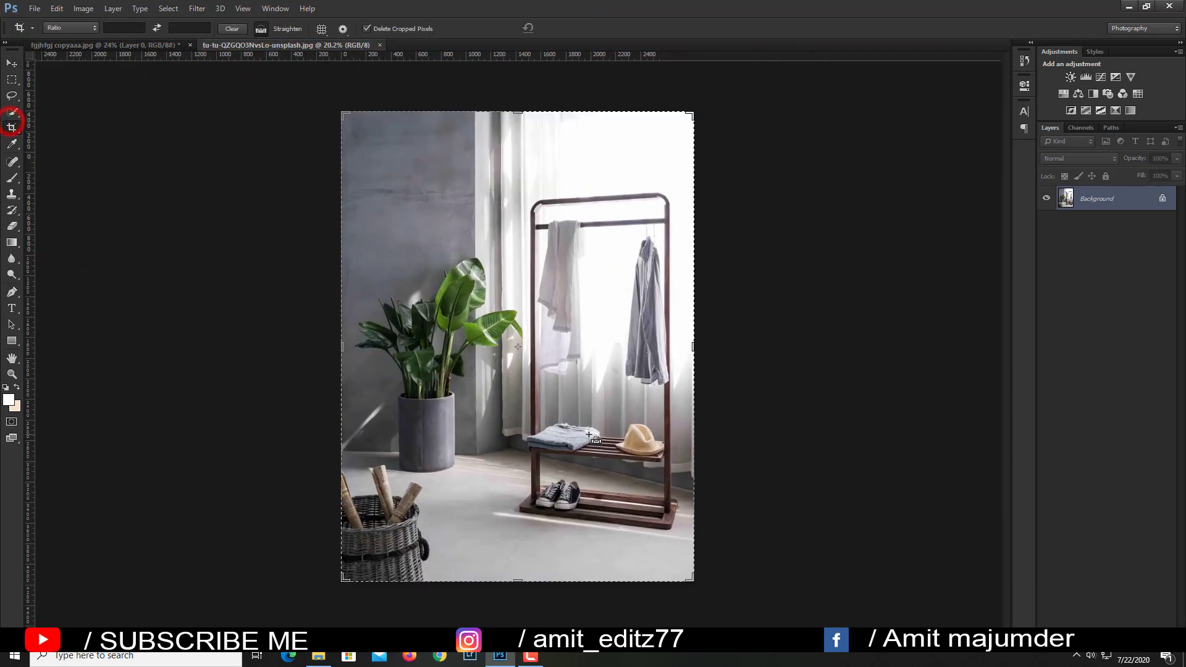
left_click_drag(300, 356, 327, 346)
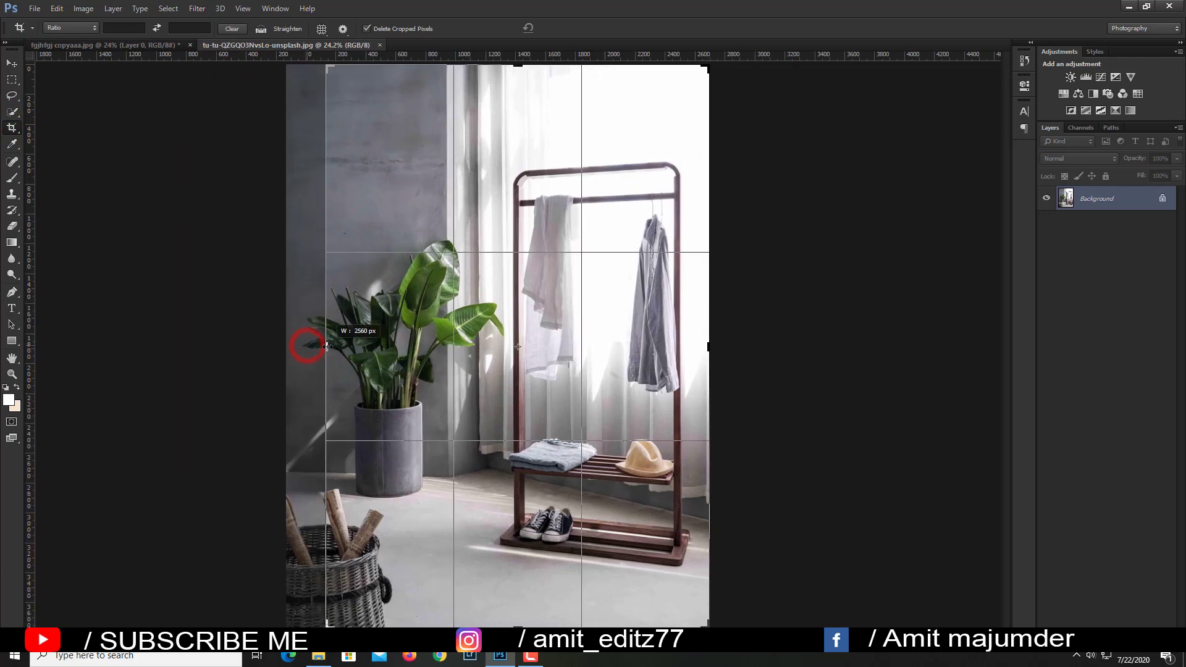
left_click_drag(709, 346, 670, 348)
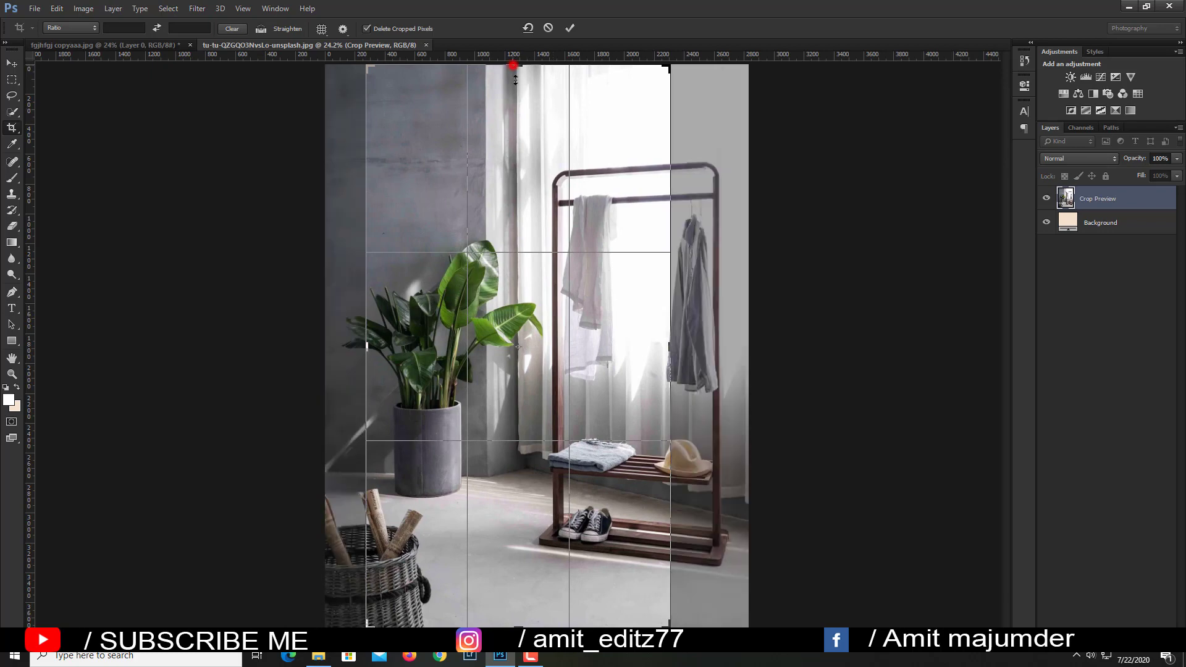
left_click_drag(514, 66, 520, 122)
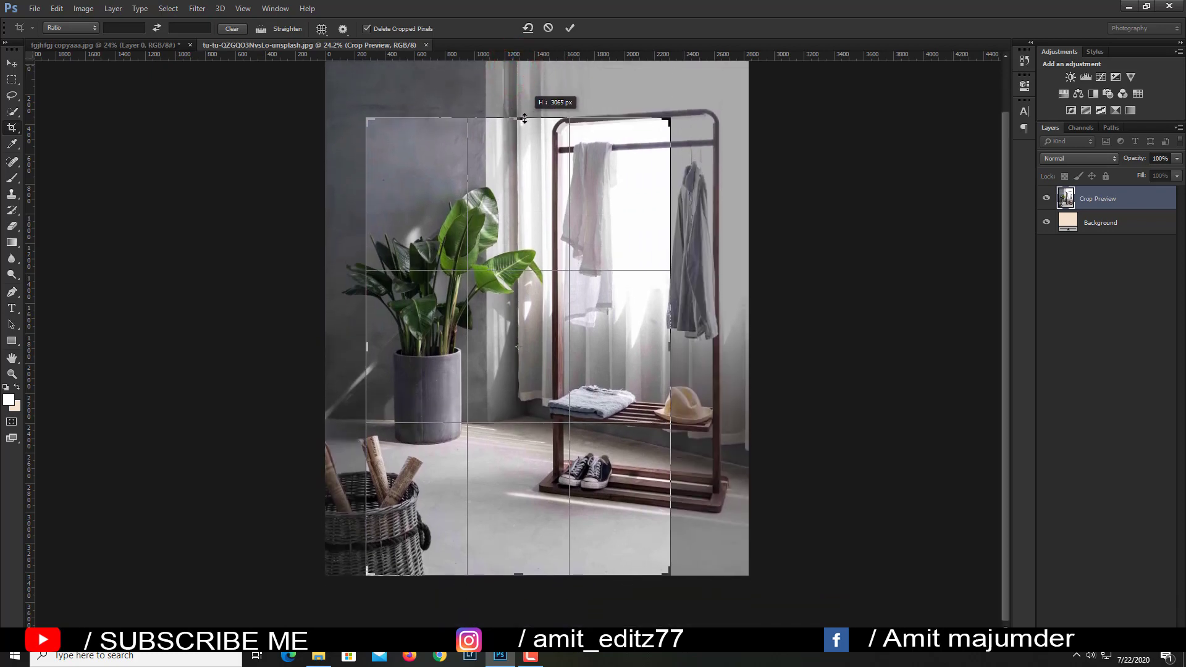
left_click_drag(523, 123, 523, 120)
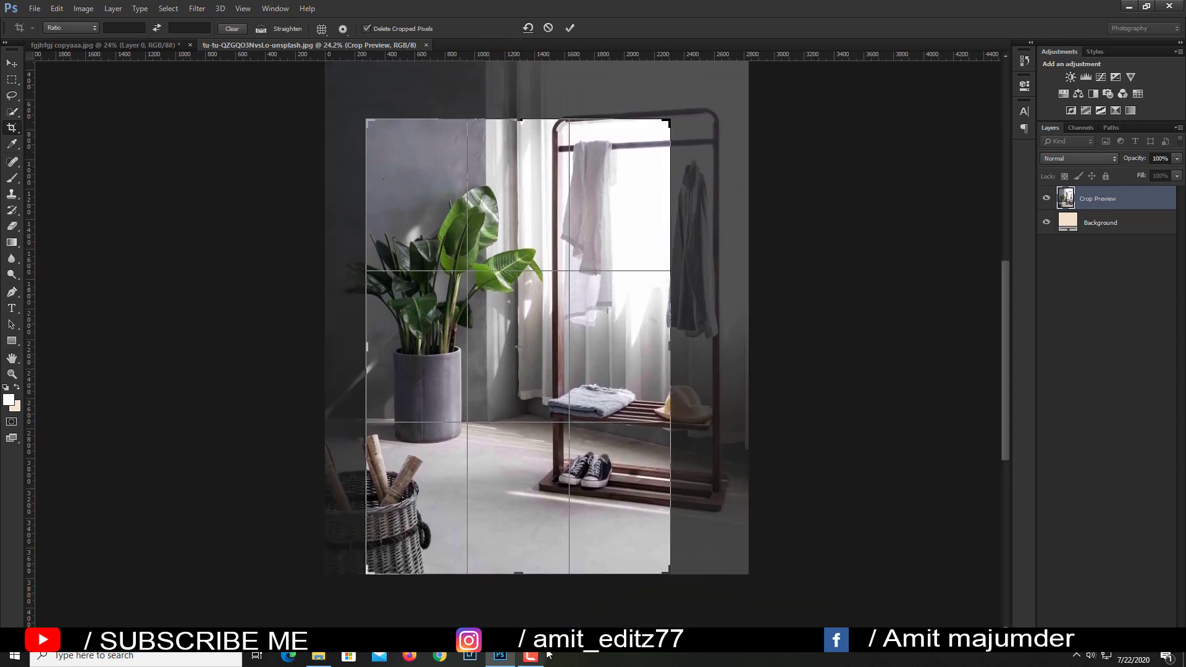
left_click_drag(521, 581, 518, 564)
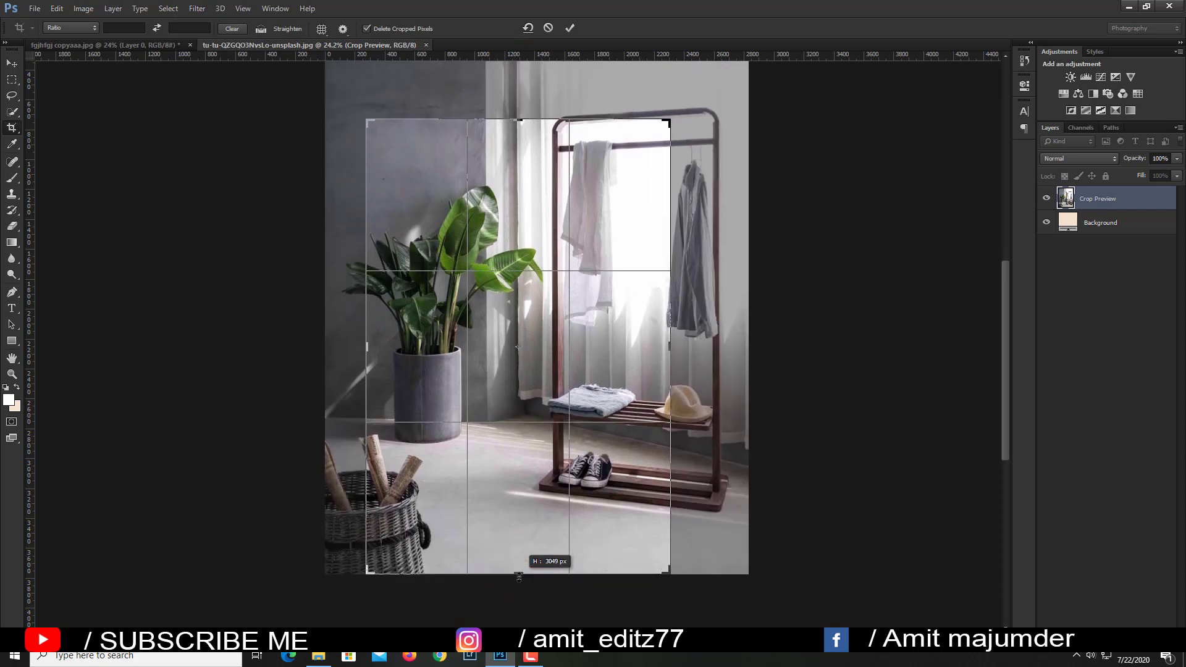
key("Return")
Duplicate the room layer and give the copy a Gaussian Blur of radius 11.4.
left_click(11, 61)
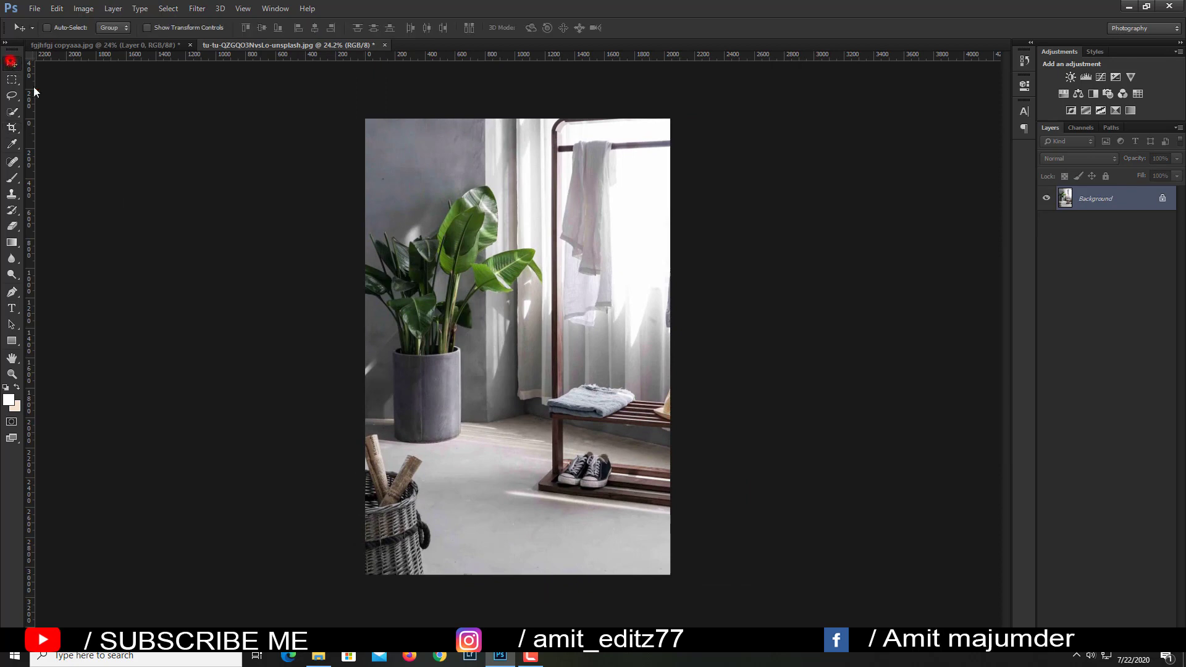
left_click_drag(1112, 199, 1150, 624)
left_click(198, 9)
mouse_move(202, 156)
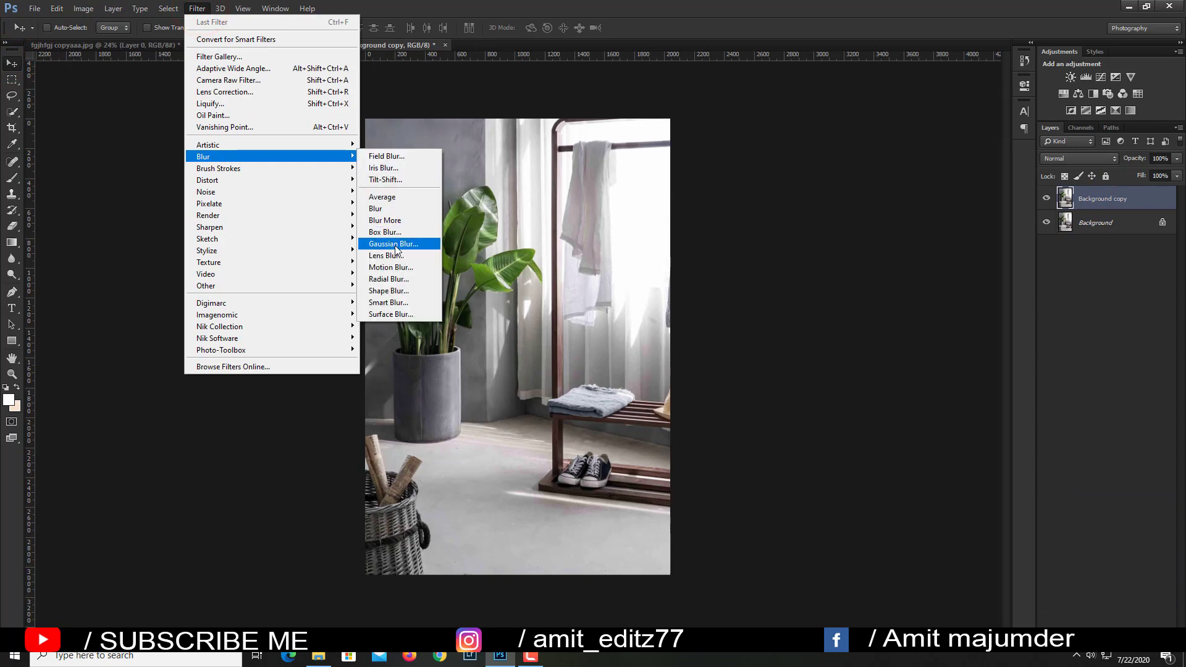
left_click(394, 244)
left_click(745, 387)
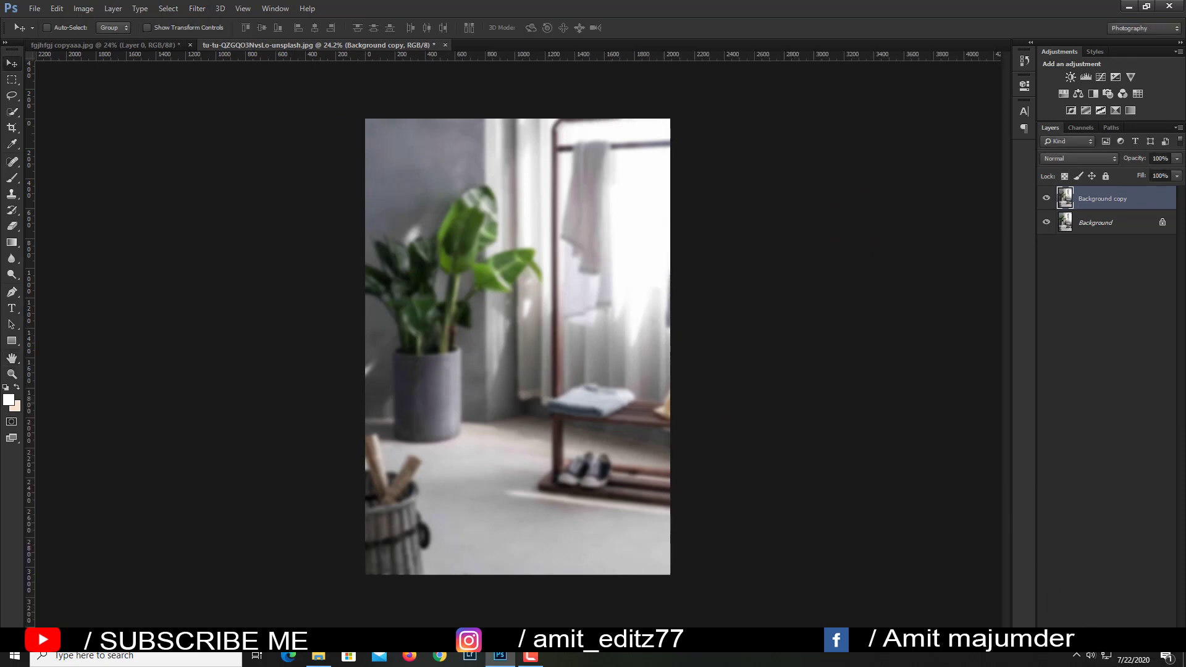
Mask the blurred copy and paint with a 403 brush to keep the basket and floor sharp.
left_click(1096, 630)
left_click(12, 180)
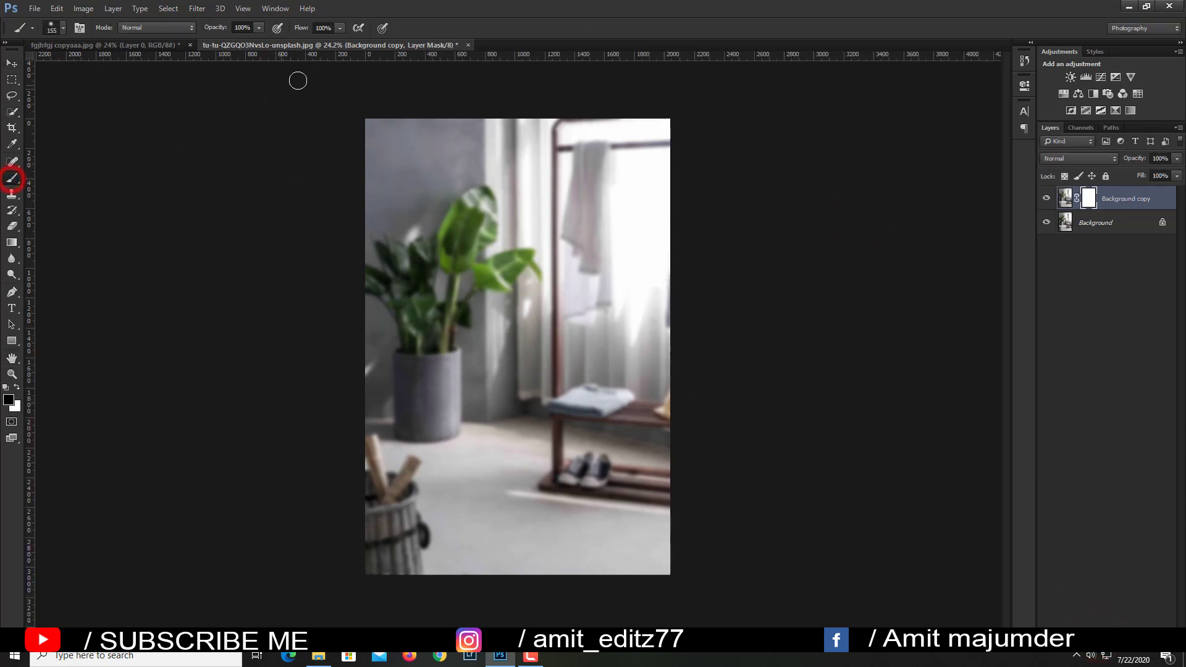
left_click_drag(452, 467, 585, 591)
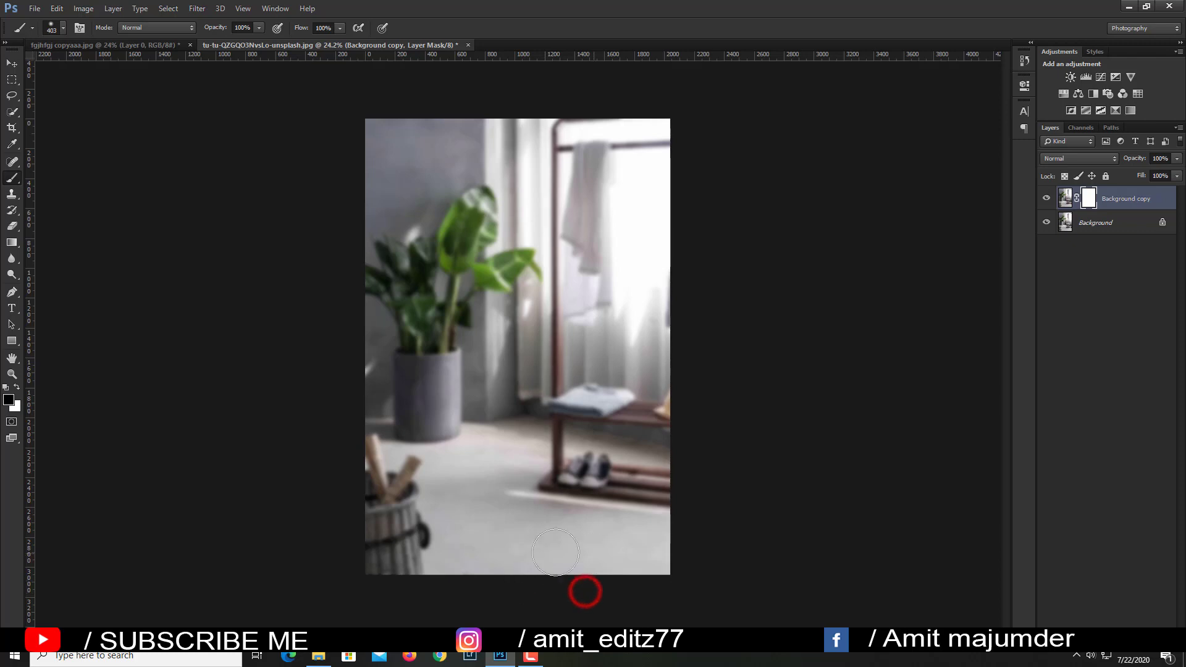
left_click_drag(469, 542, 395, 559)
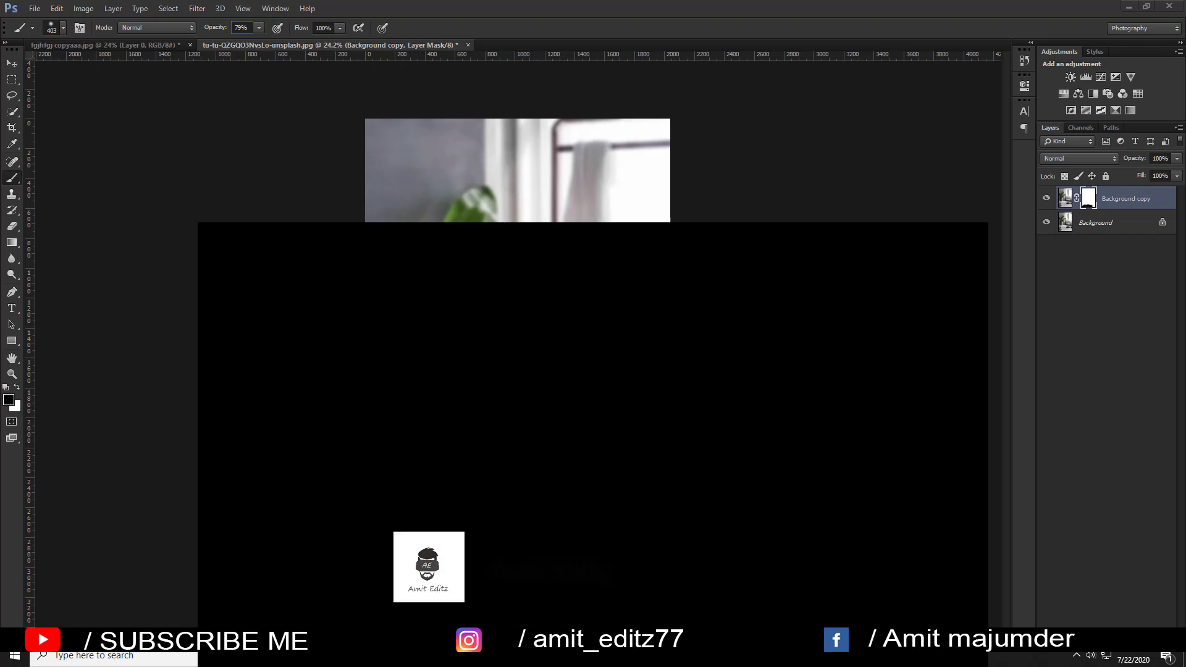
right_click(439, 656)
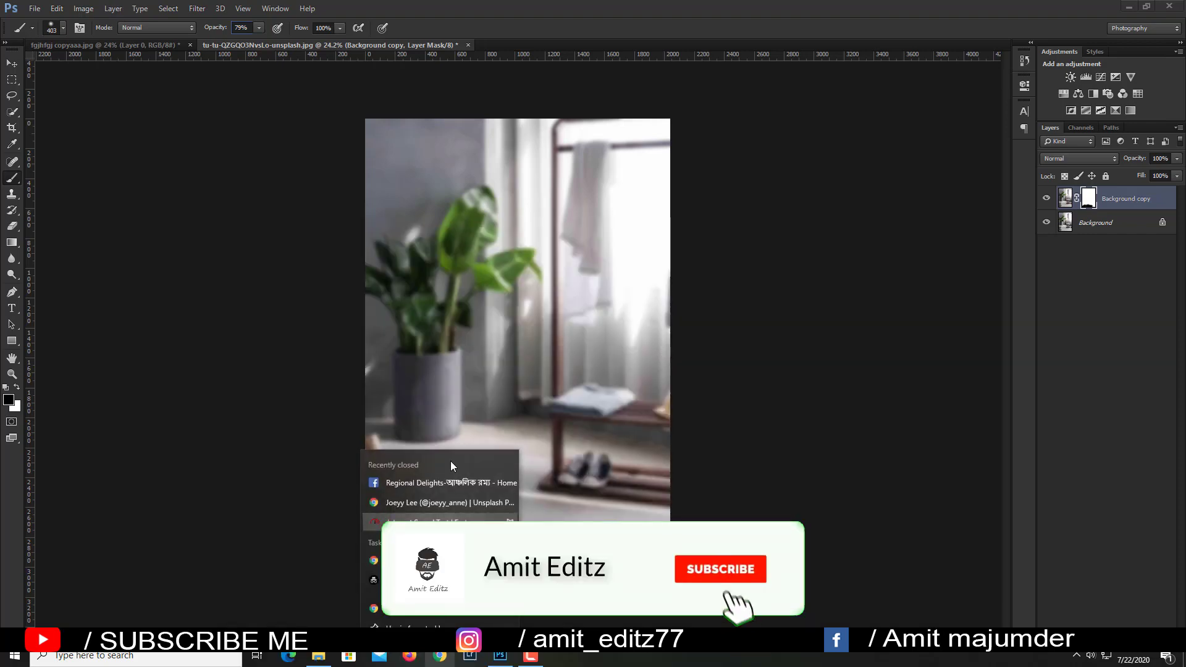
left_click(457, 369)
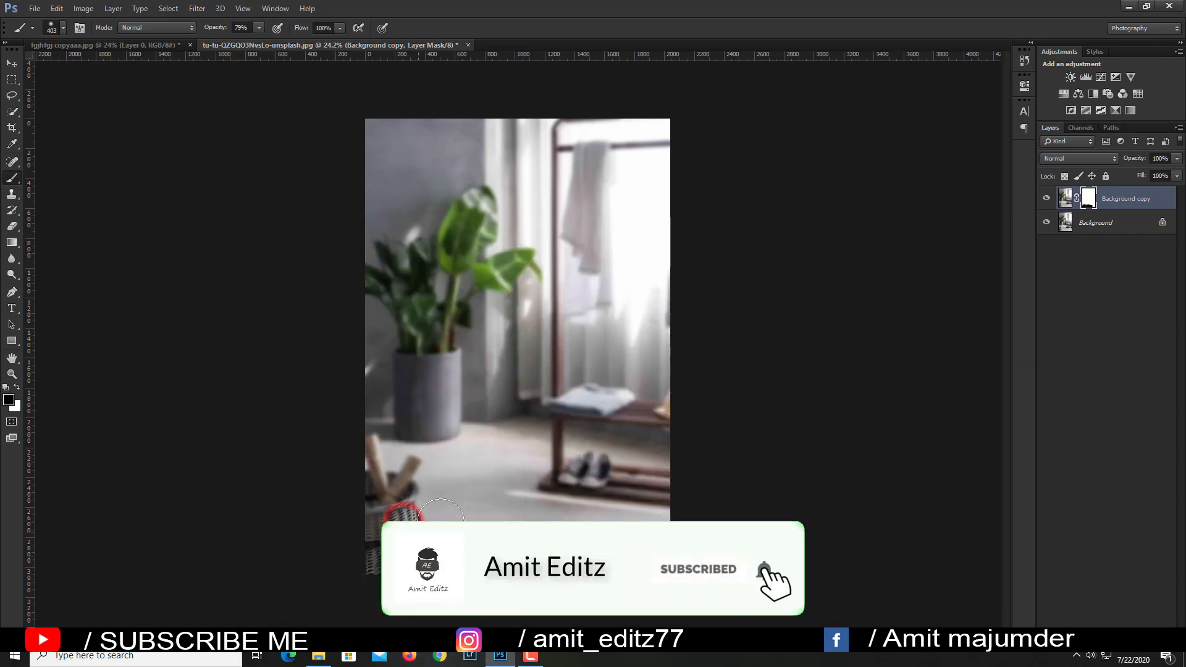
left_click(598, 518)
left_click(501, 528)
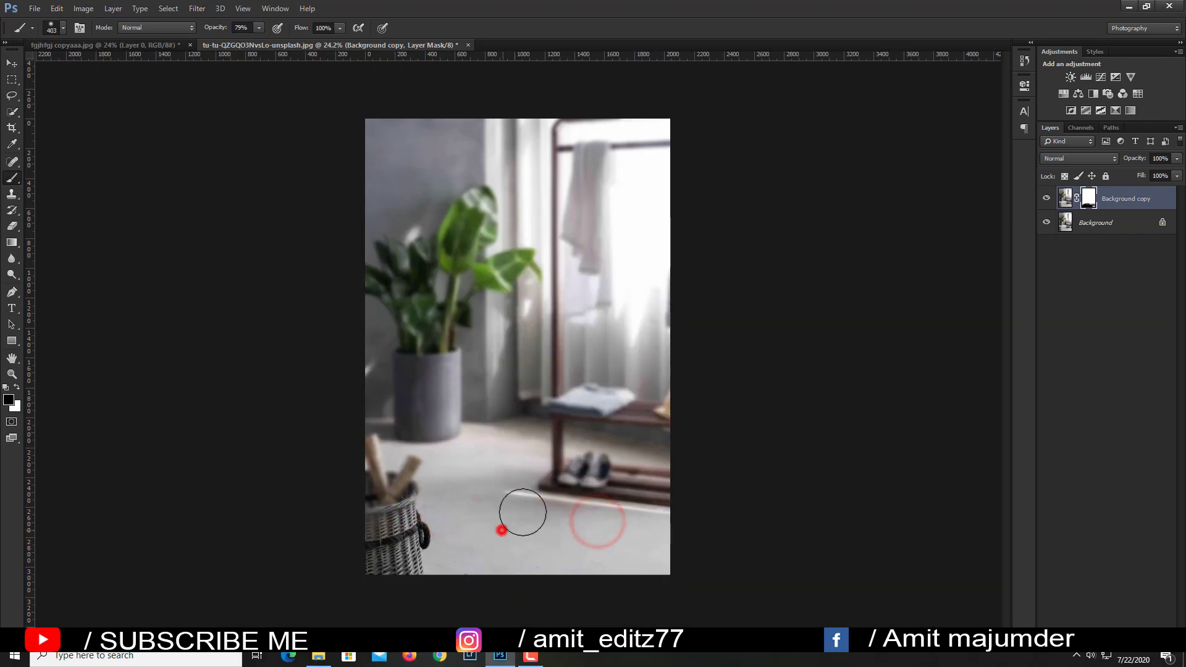
left_click(524, 551)
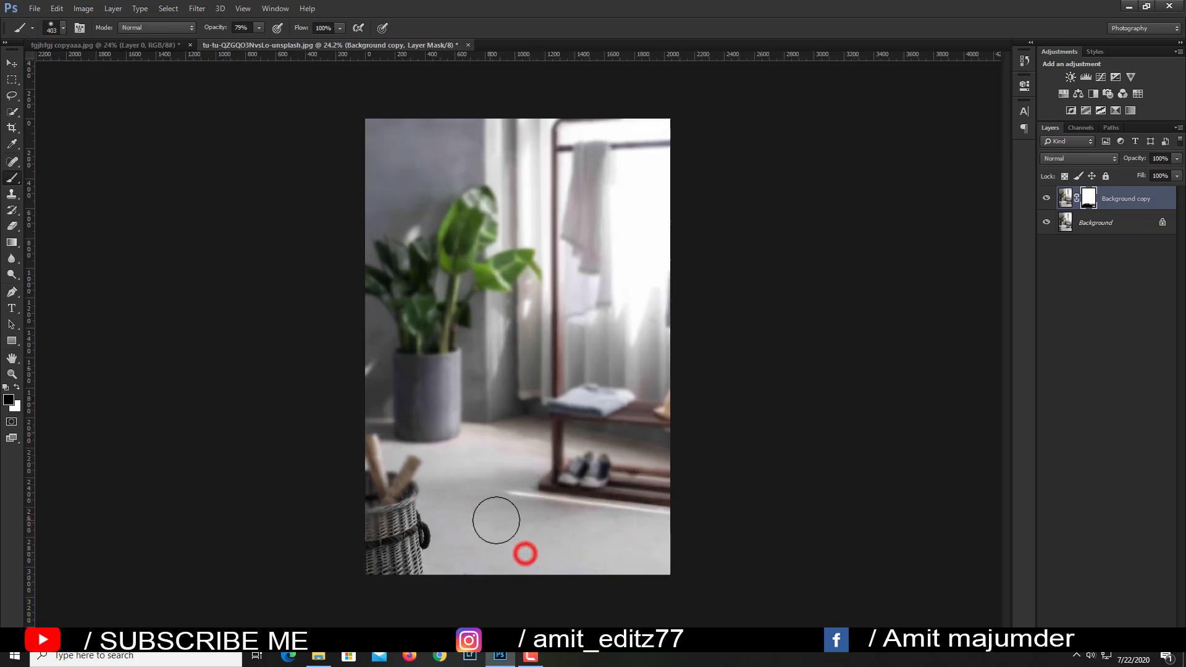
left_click(497, 520)
left_click(514, 563)
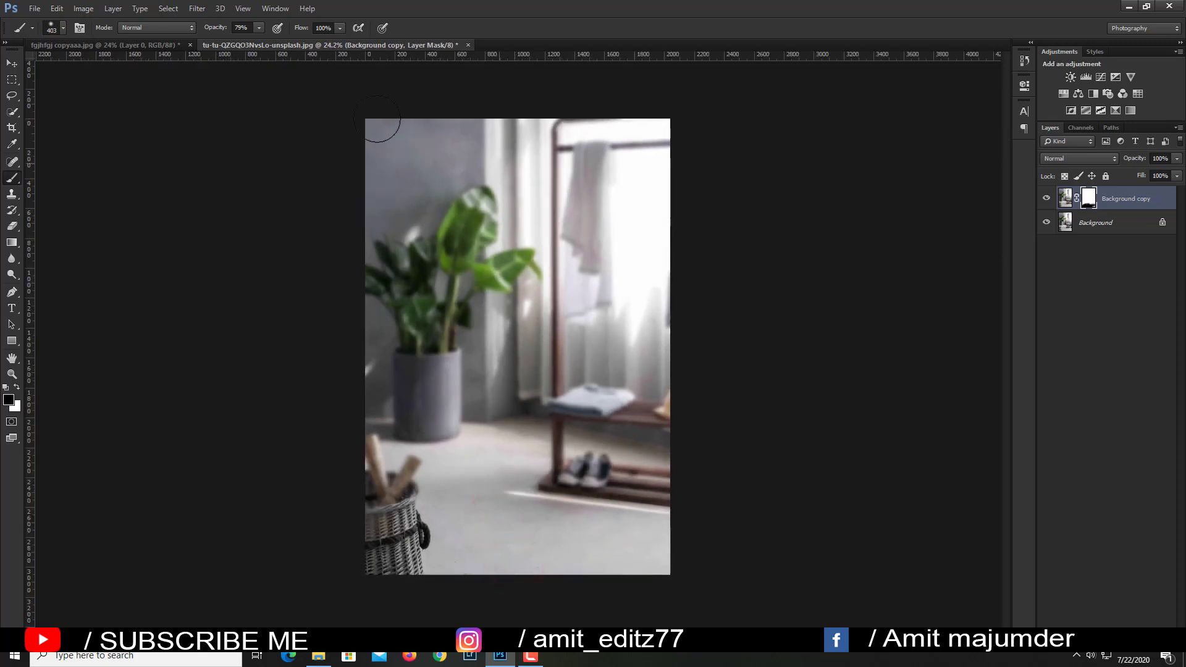
Apply the layer mask and merge both room layers into one.
right_click(1084, 202)
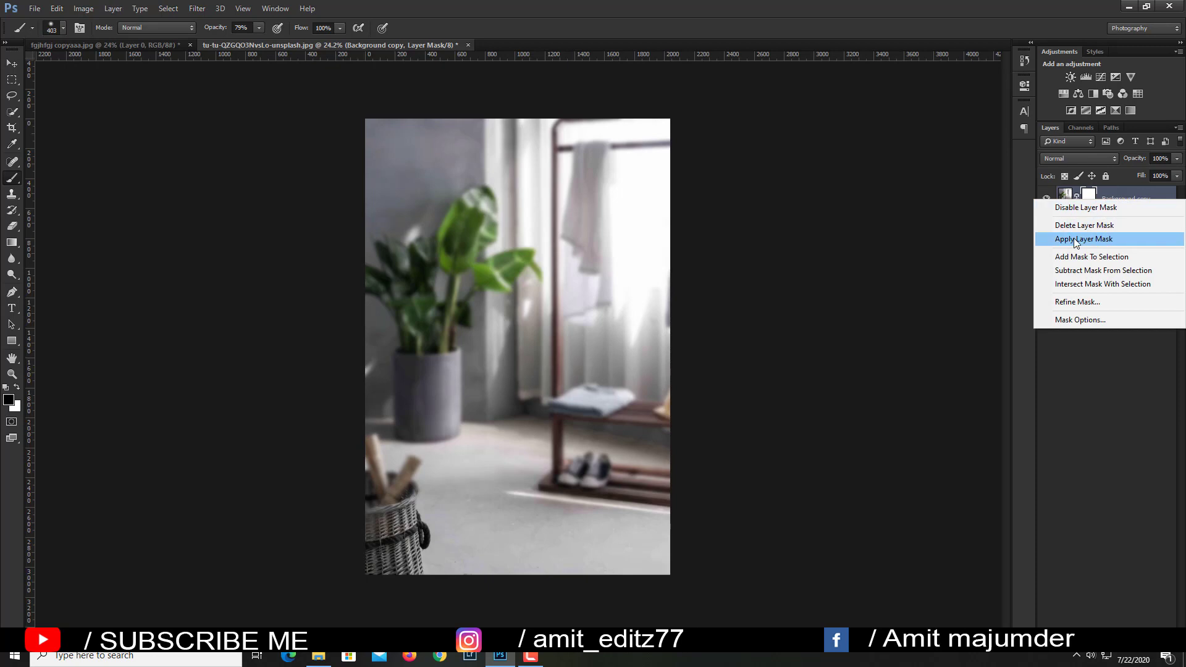
left_click(1074, 241)
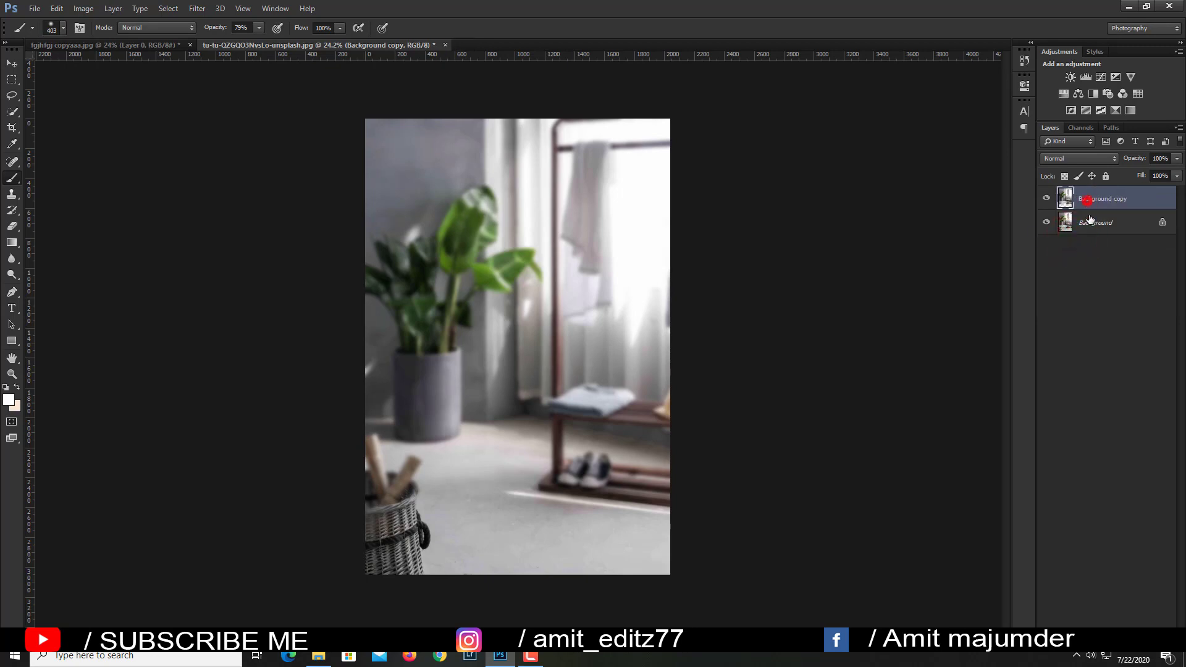
left_click(1090, 221, "shift")
right_click(1089, 198)
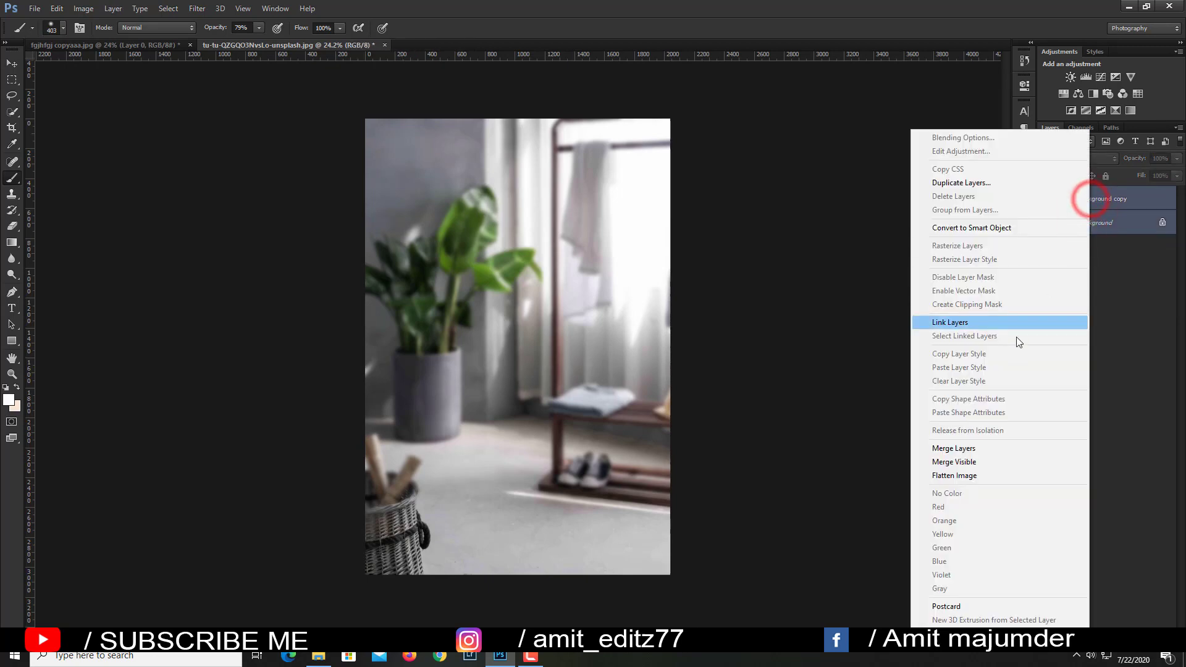
left_click(974, 449)
left_click(12, 63)
Drag the cut-out man into the room photo and place him up and left.
left_click(41, 45)
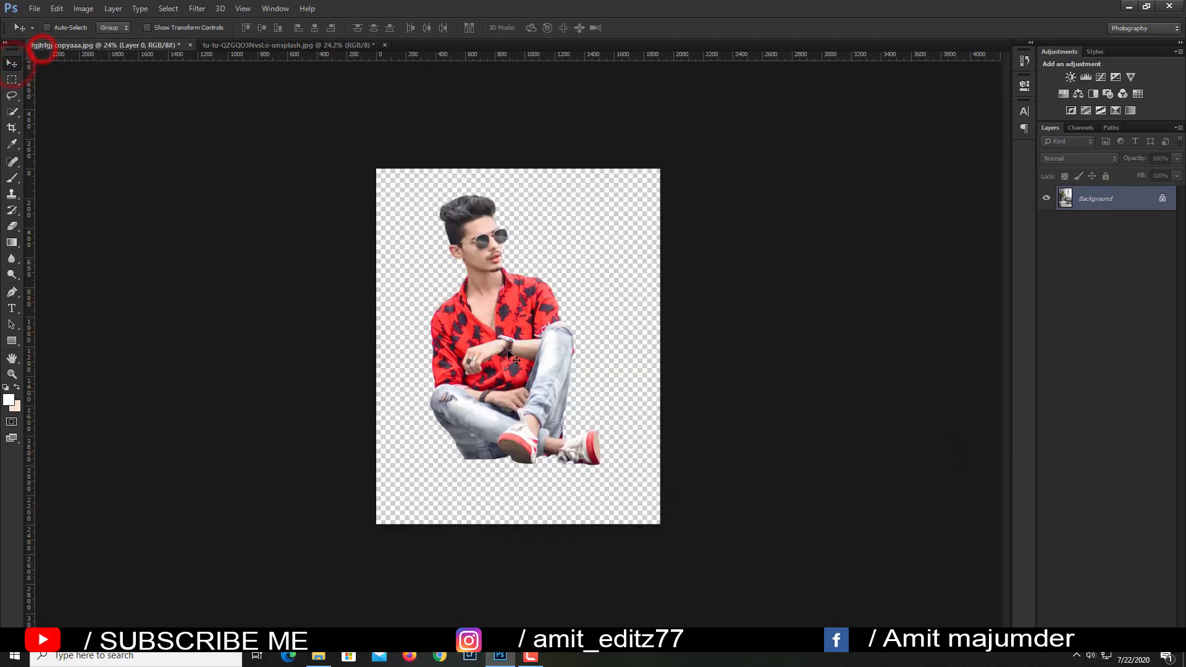
mouse_move(482, 266)
left_mouse_down()
mouse_move(344, 83)
mouse_move(529, 437)
left_mouse_up()
mouse_move(518, 541)
left_mouse_down()
mouse_move(477, 438)
mouse_move(478, 459)
left_mouse_up()
Tilt and enlarge the man onto the floor, then duplicate his layer.
key("ctrl+t")
mouse_move(683, 549)
left_mouse_down()
mouse_move(651, 561)
mouse_move(650, 547)
left_mouse_up()
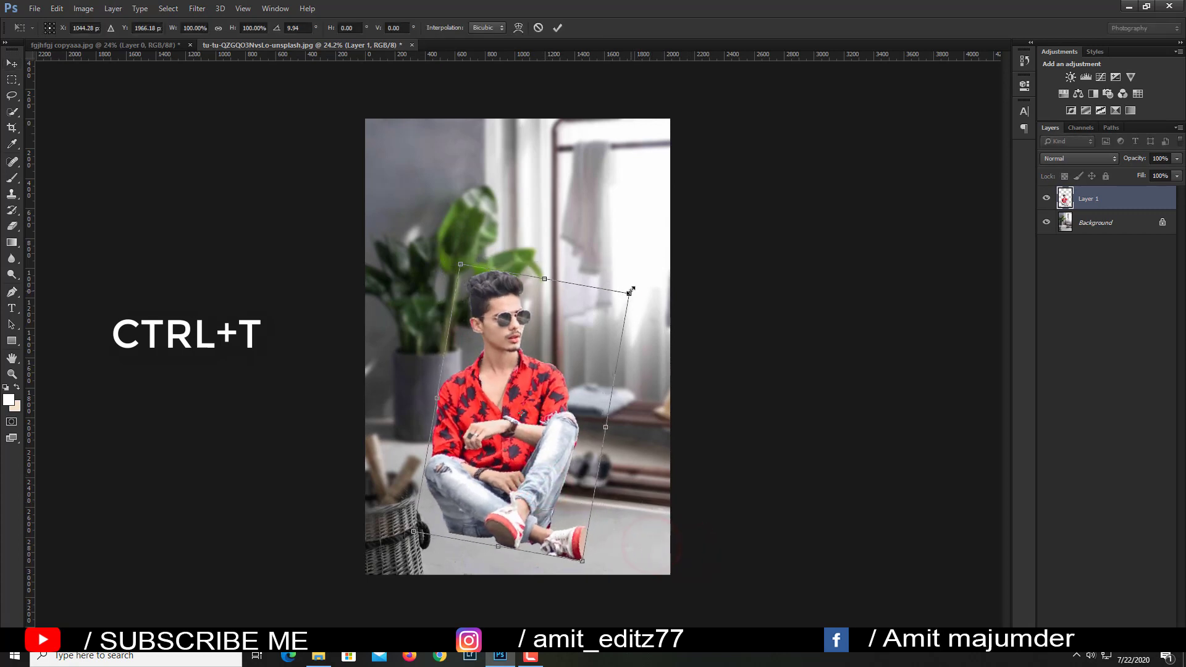
left_click_drag(624, 289, 630, 288)
left_click_drag(549, 348, 559, 352)
left_click_drag(710, 492, 739, 487)
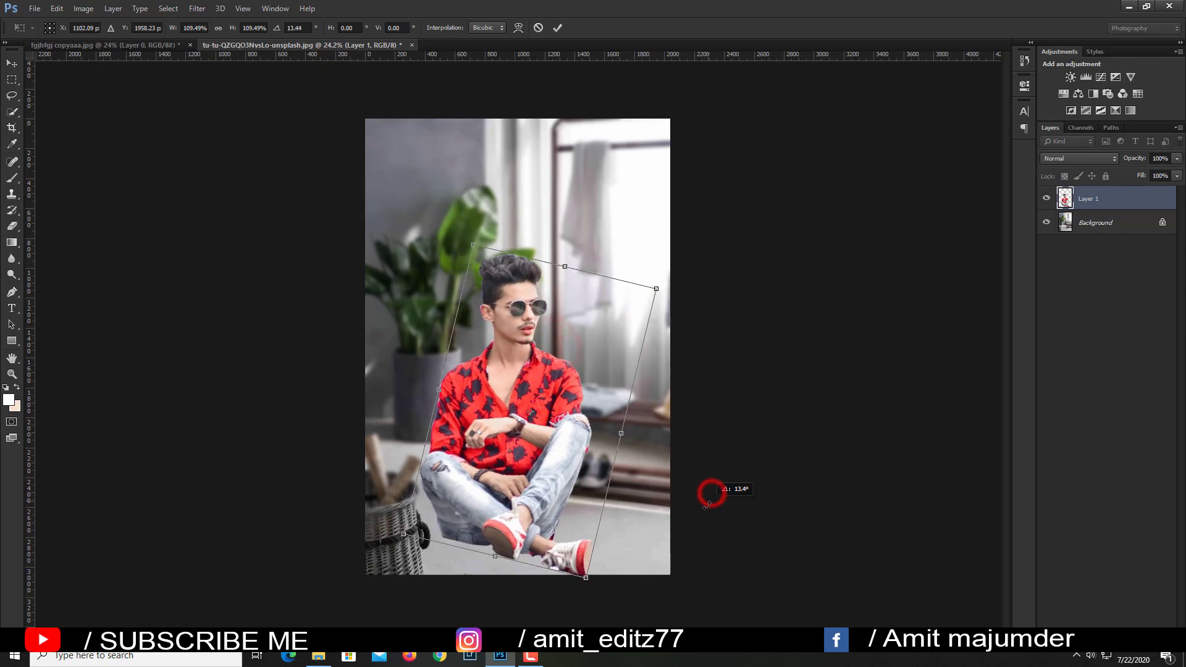
left_click_drag(508, 474, 517, 479)
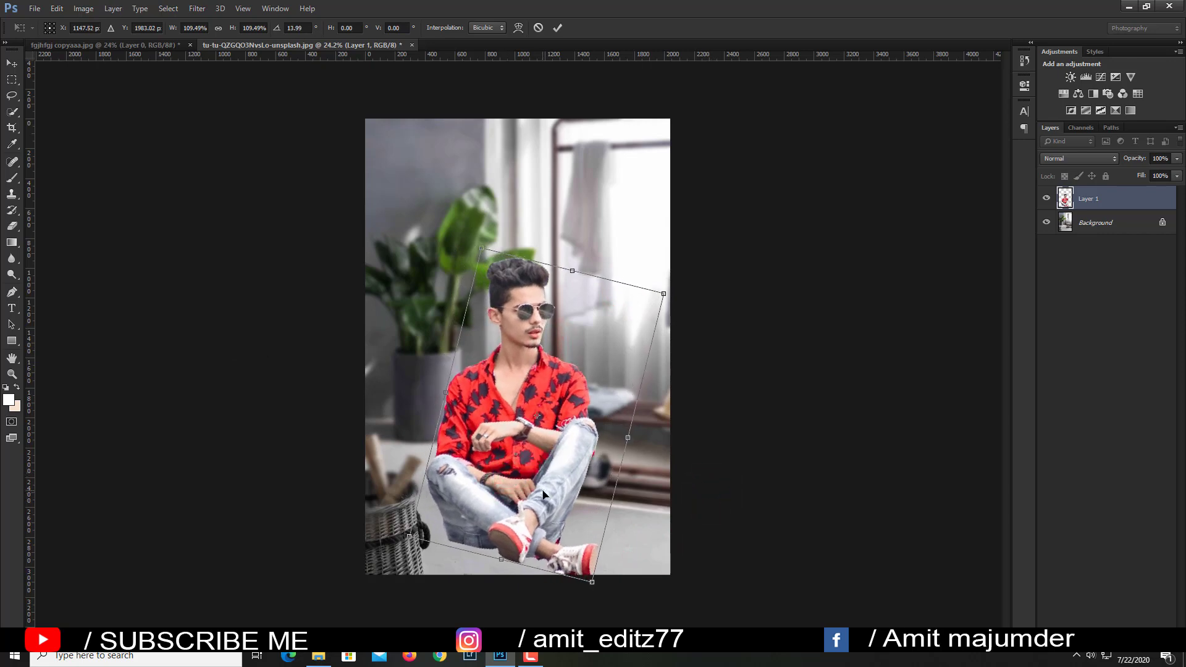
key("Return")
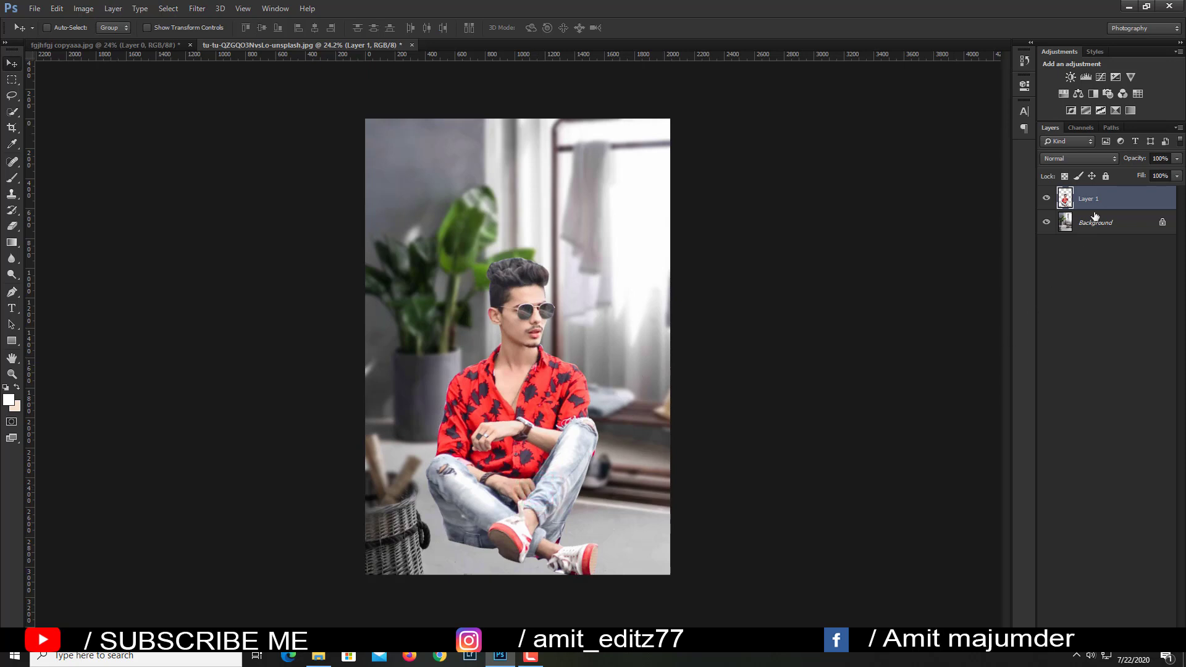
left_click_drag(1105, 203, 1105, 623)
Duplicate the man's layer and turn the lower copy solid black with Hue/Saturation Lightness -100.
key("ctrl+j")
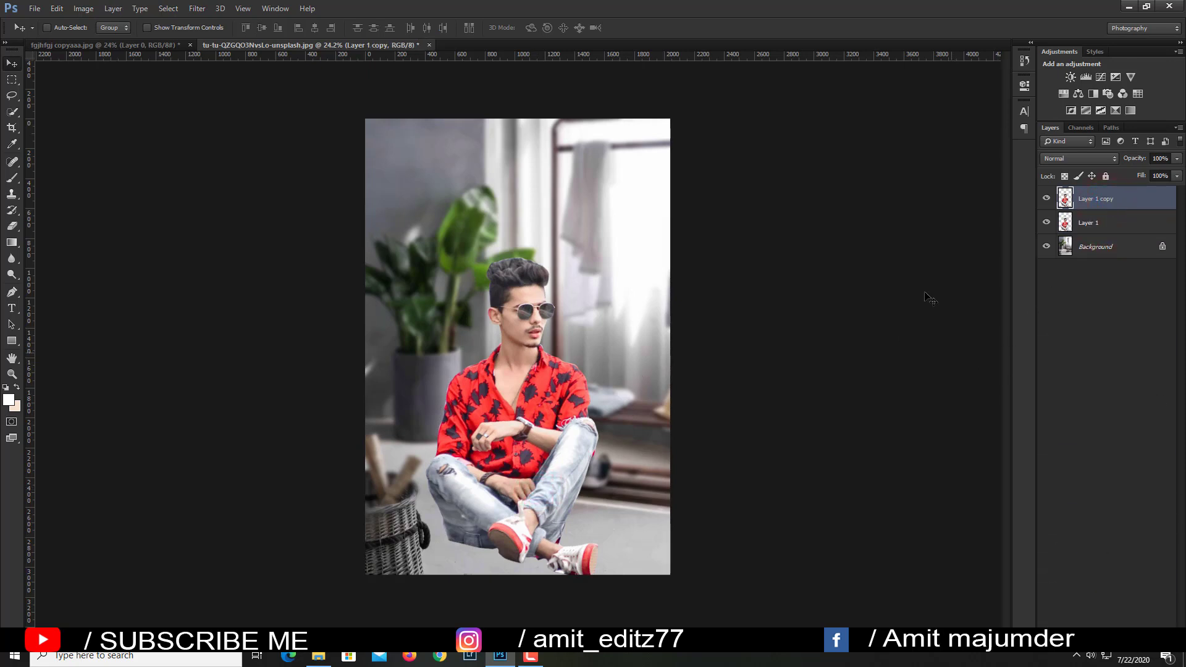
left_click(1086, 222)
left_click(82, 8)
mouse_move(102, 40)
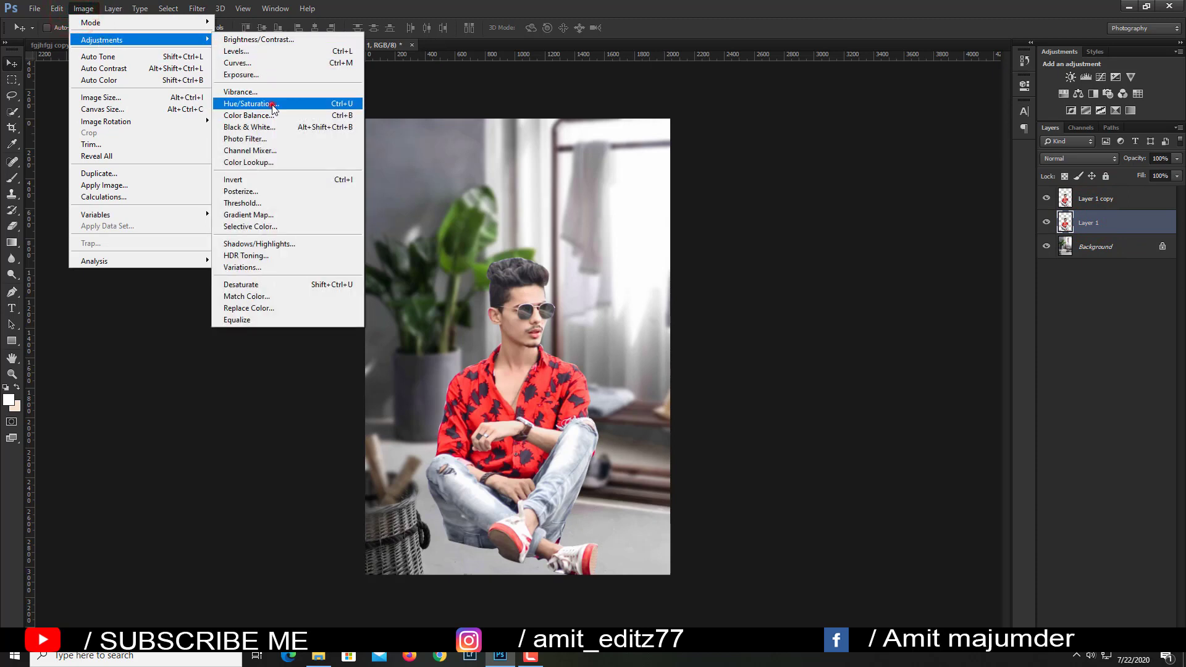
left_click(272, 103)
left_click_drag(907, 402, 868, 398)
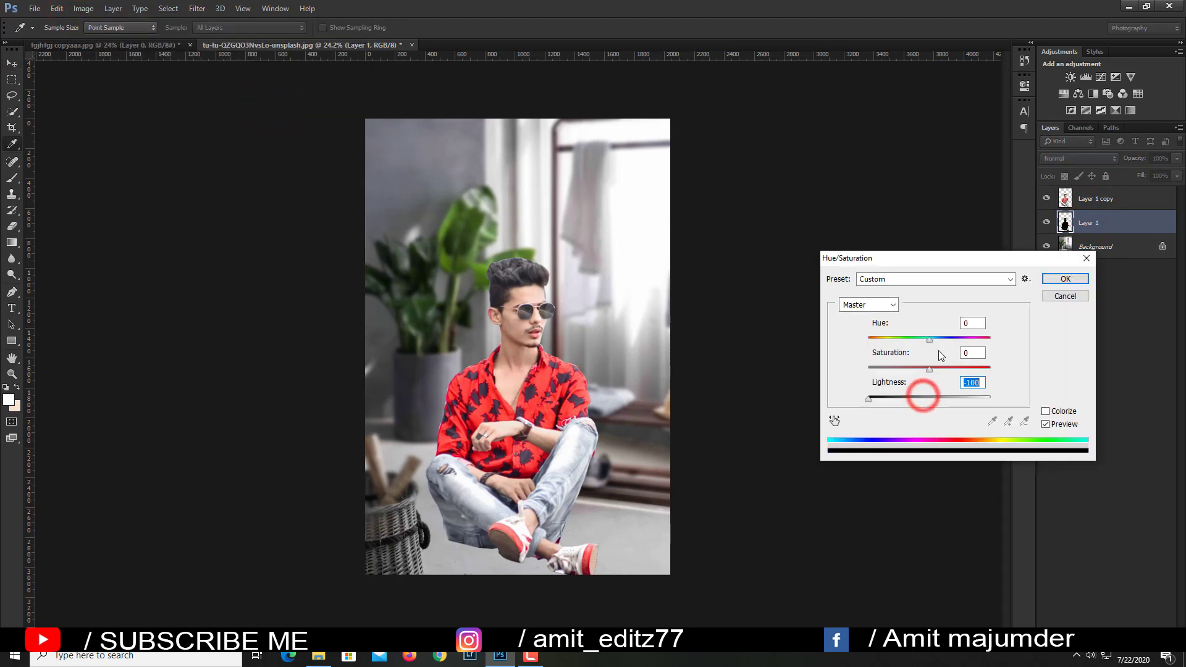
left_click(1056, 278)
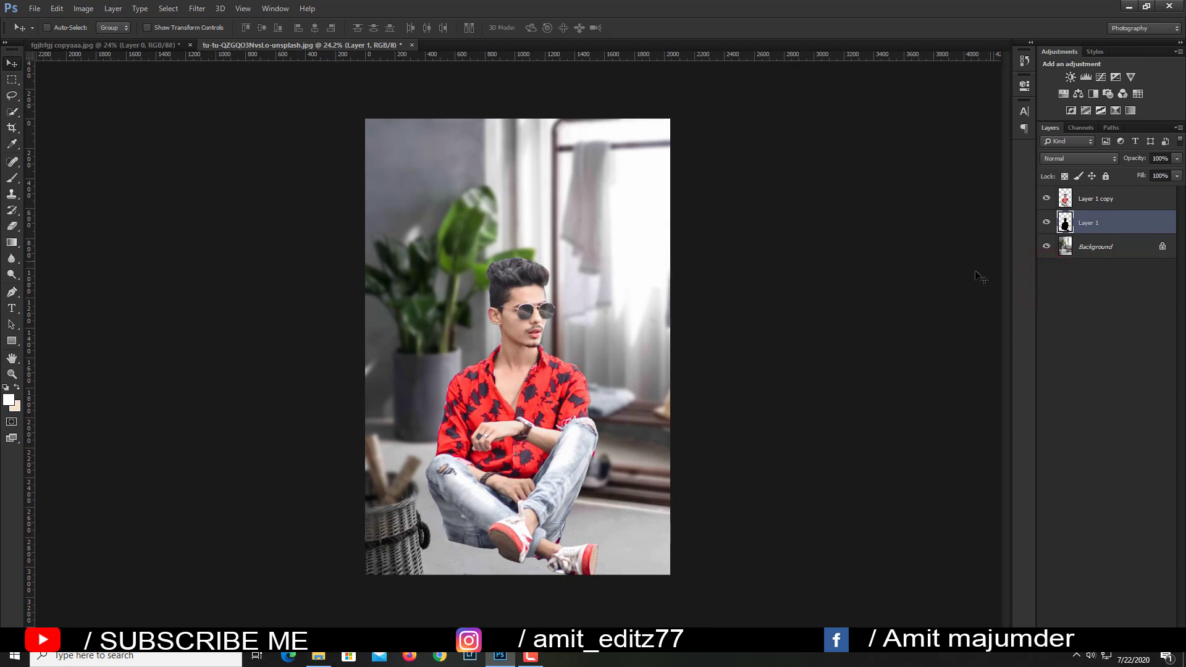
Flip the black silhouette down onto the floor and rotate it slightly into a shadow.
key("ctrl+t")
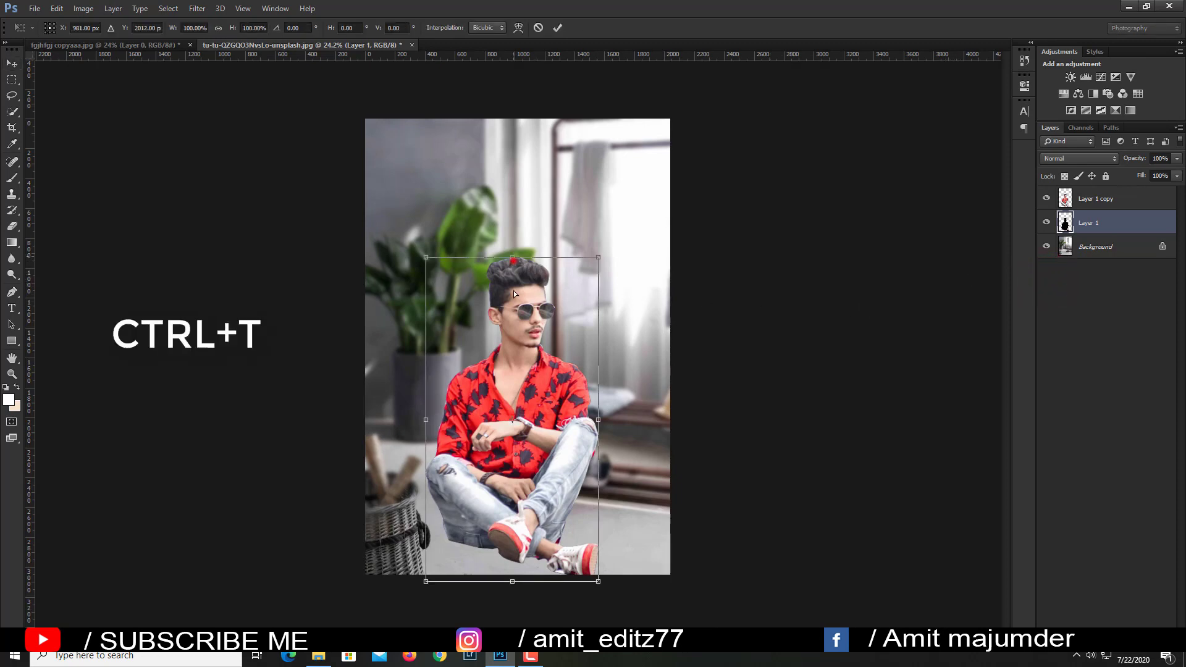
mouse_move(513, 257)
left_mouse_down()
mouse_move(520, 625)
mouse_move(509, 624)
mouse_move(520, 559)
mouse_move(510, 567)
left_mouse_up()
left_click_drag(676, 593, 676, 613)
key("Return")
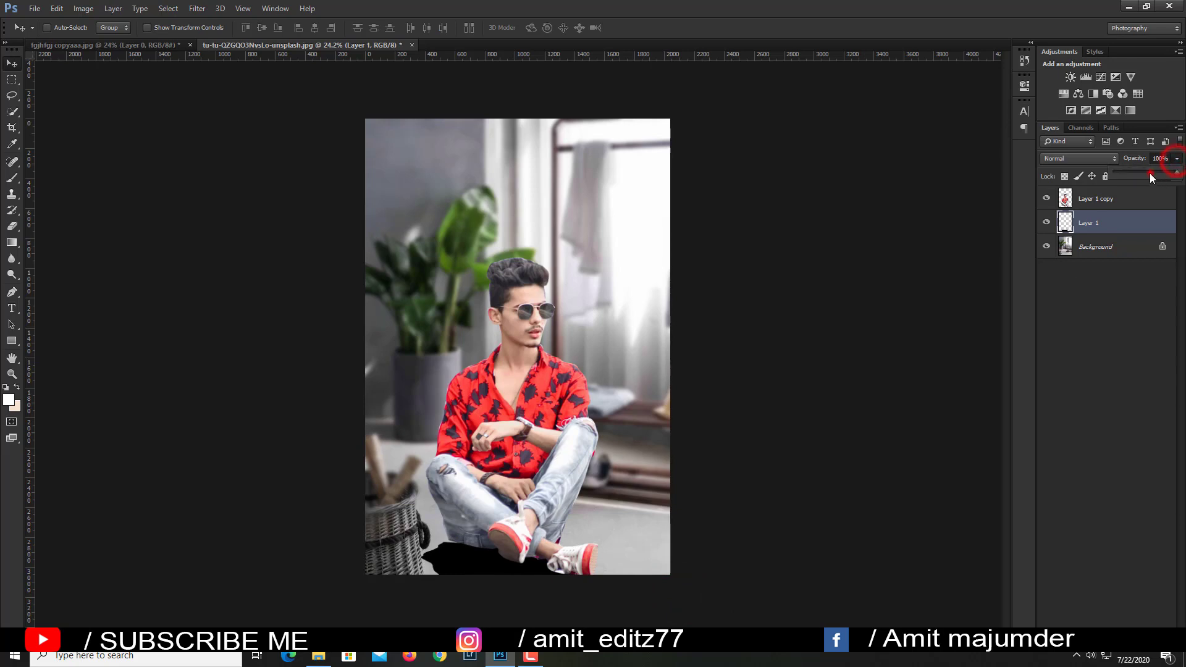
Lower the shadow layer's opacity to 19% and reselect the upper copy of the man.
left_click_drag(1150, 173, 1133, 173)
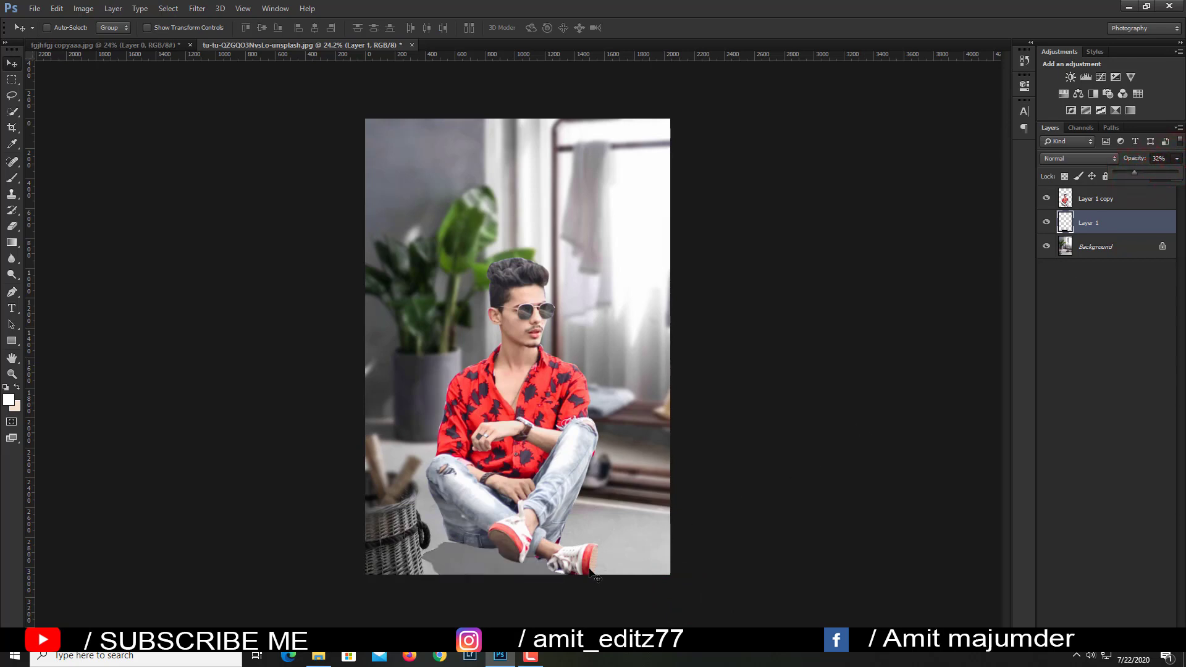
left_click_drag(535, 587, 535, 587)
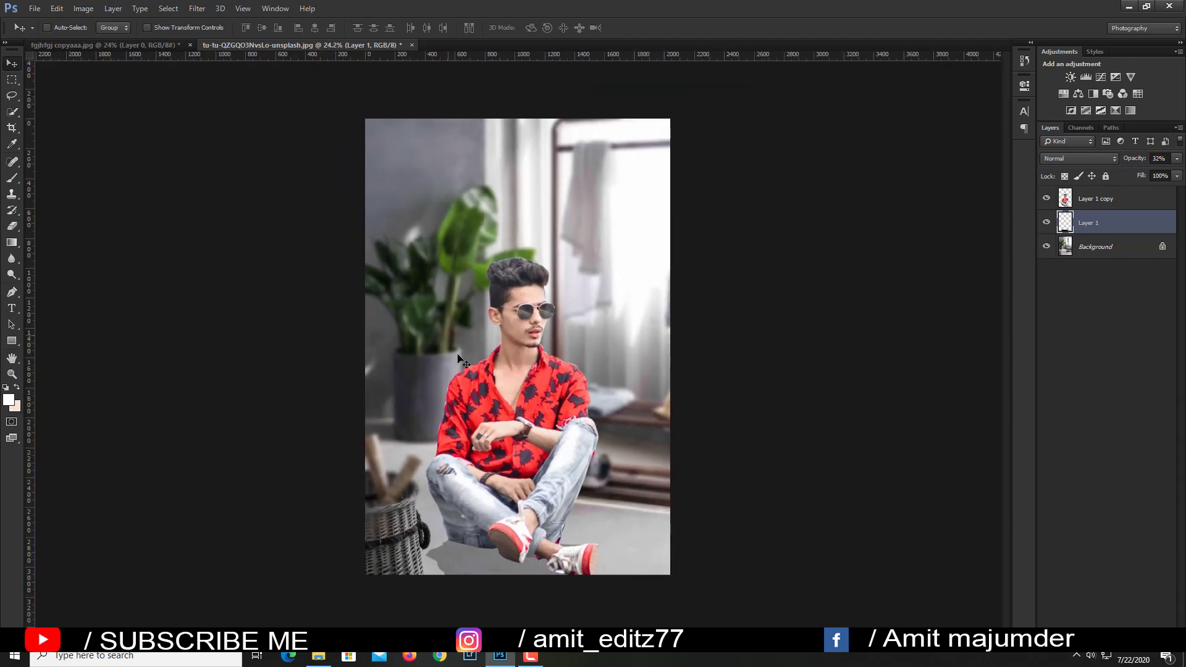
left_click(1135, 205)
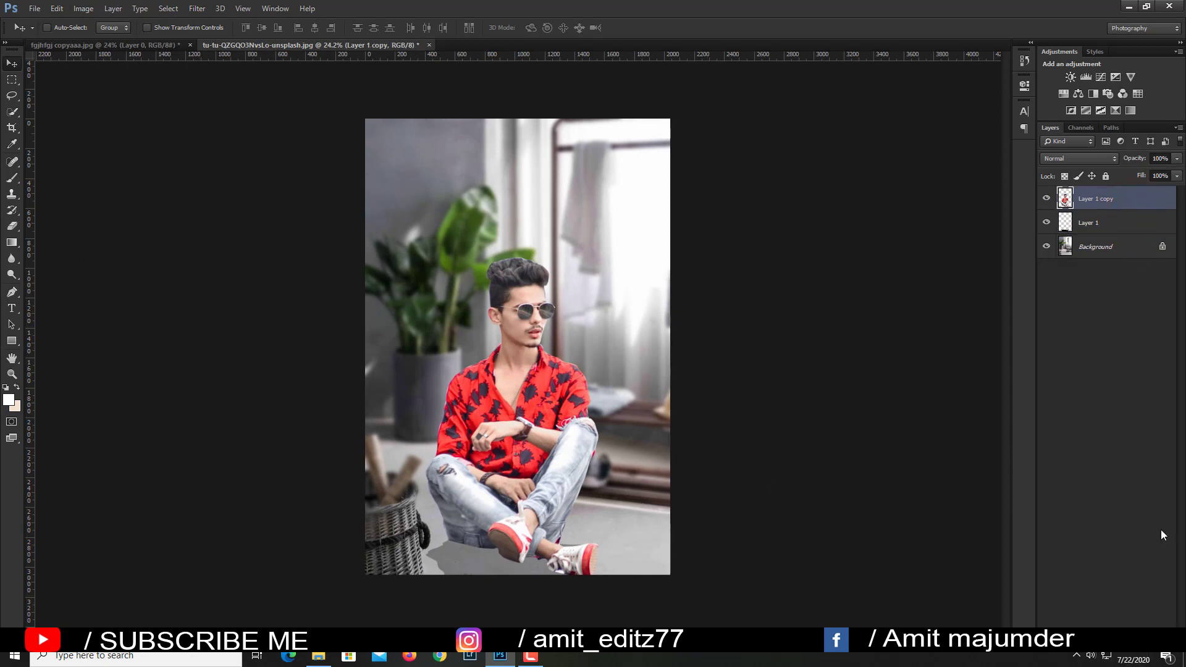
left_click(1134, 227)
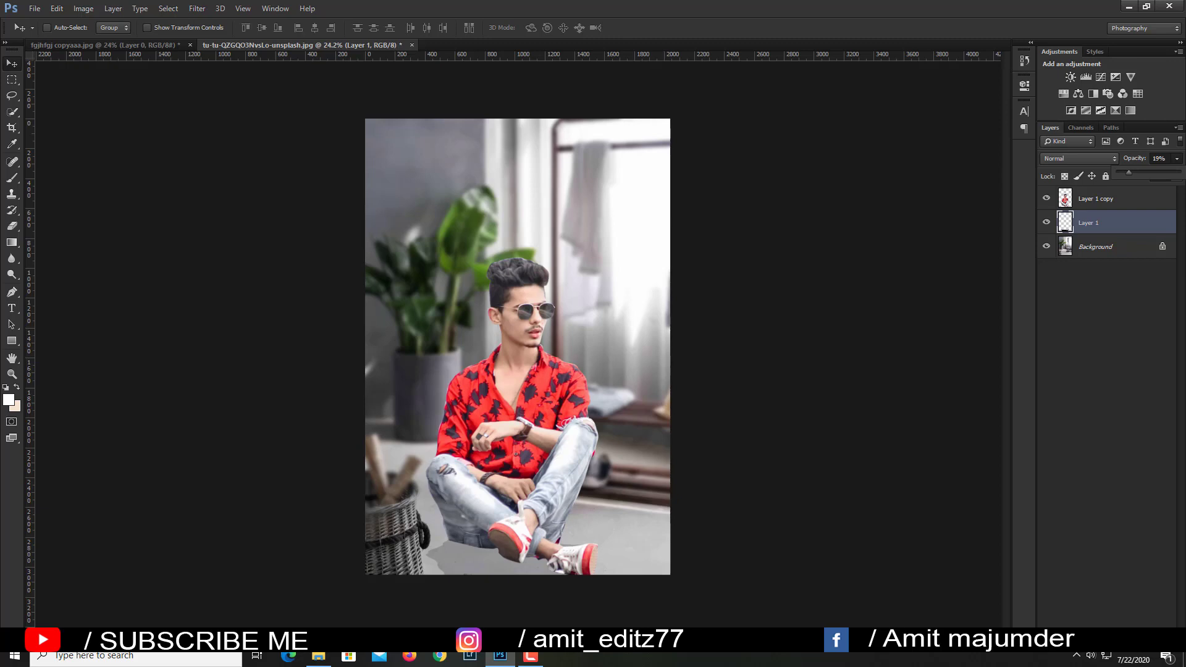
left_click(1118, 200)
Add a new empty layer and set up a black Brush at 48 px.
left_click(1151, 630)
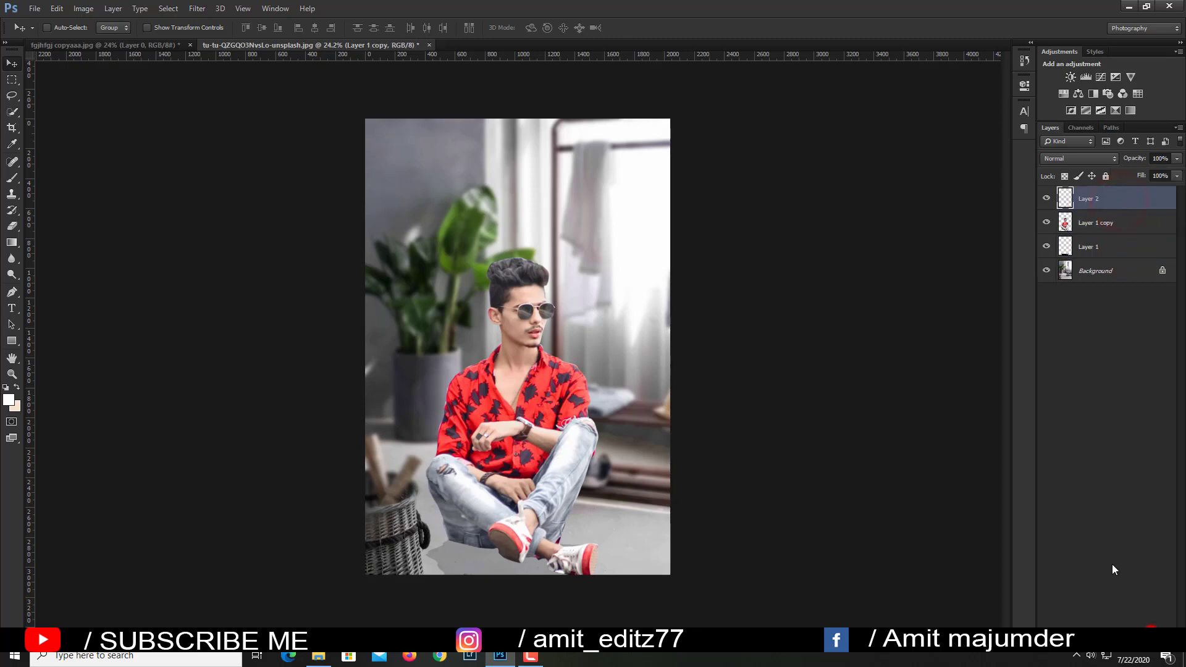
left_click(10, 404)
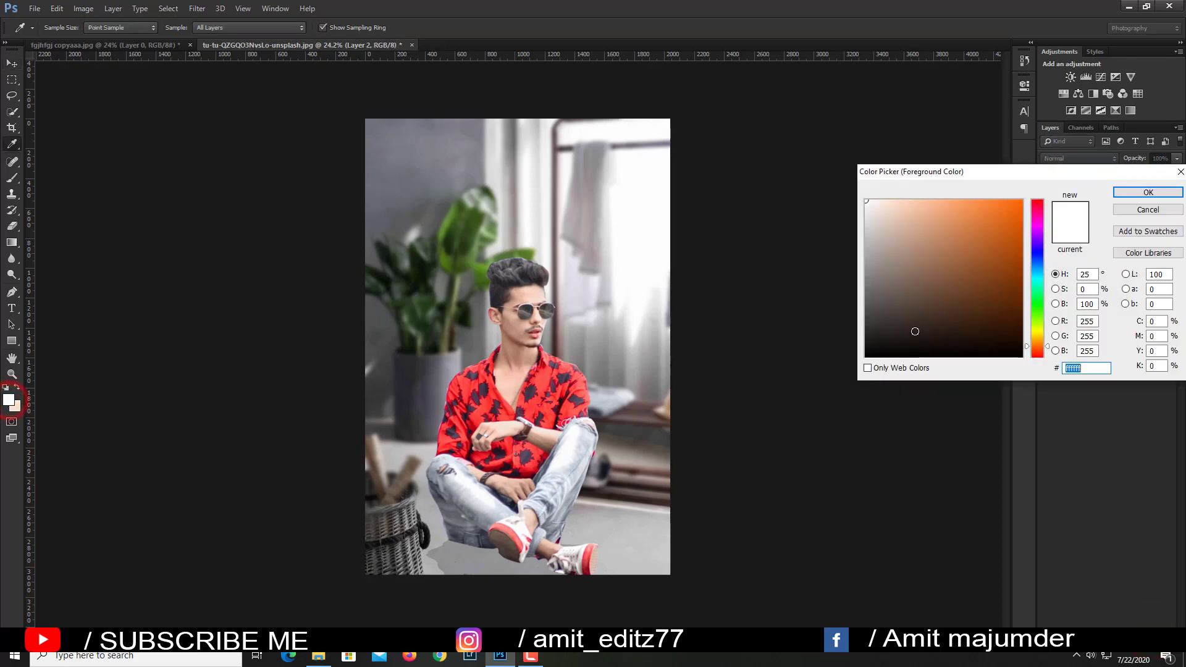
left_click_drag(888, 348, 866, 357)
left_click(1148, 192)
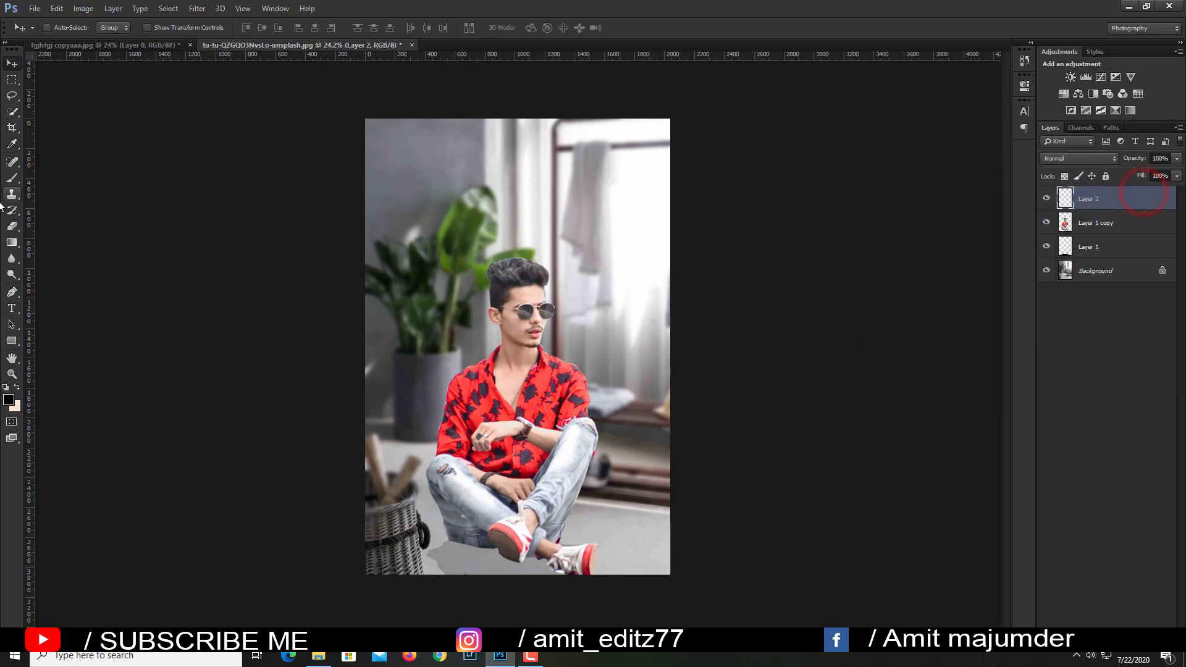
left_click(11, 179)
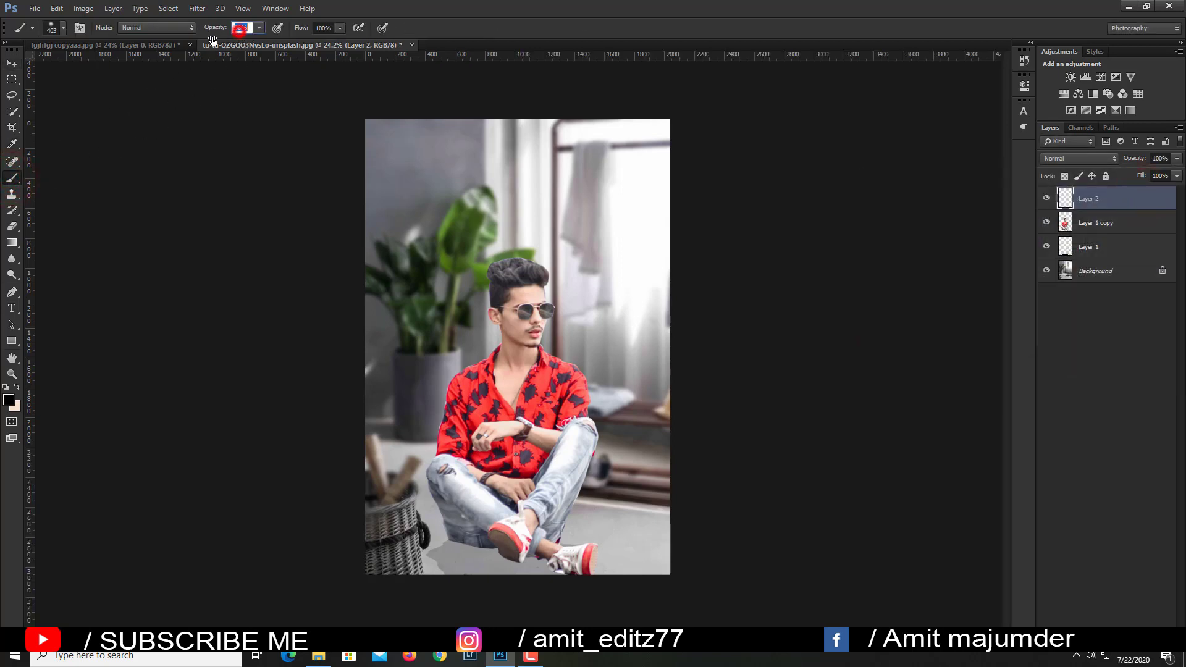
left_click_drag(476, 488, 466, 484)
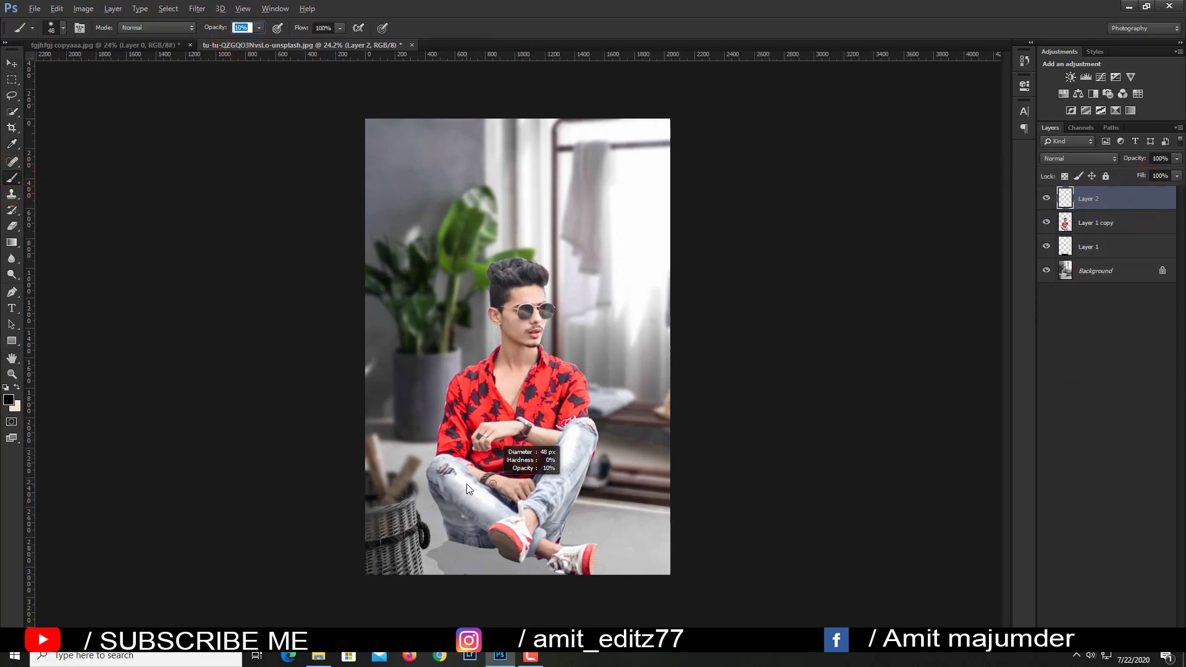
scroll(481, 531, "up", 5)
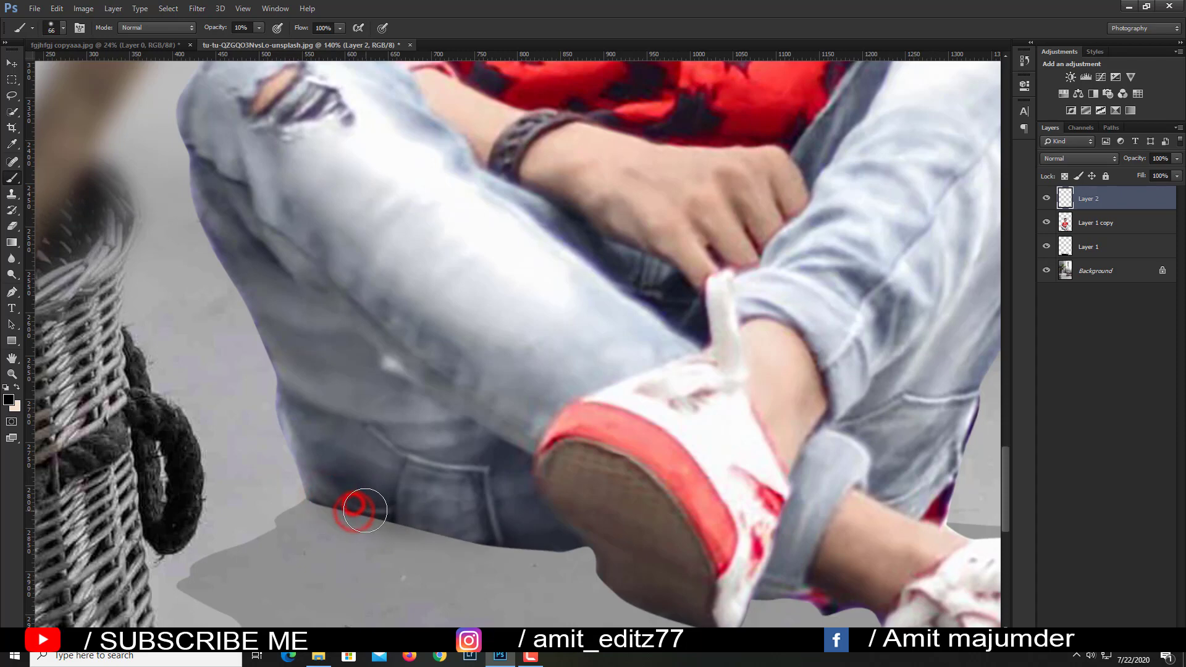
Paint soft black shadow under the jeans, shoe heel, toe and between the shoes.
left_click_drag(386, 511, 480, 532)
left_click_drag(596, 544, 554, 538)
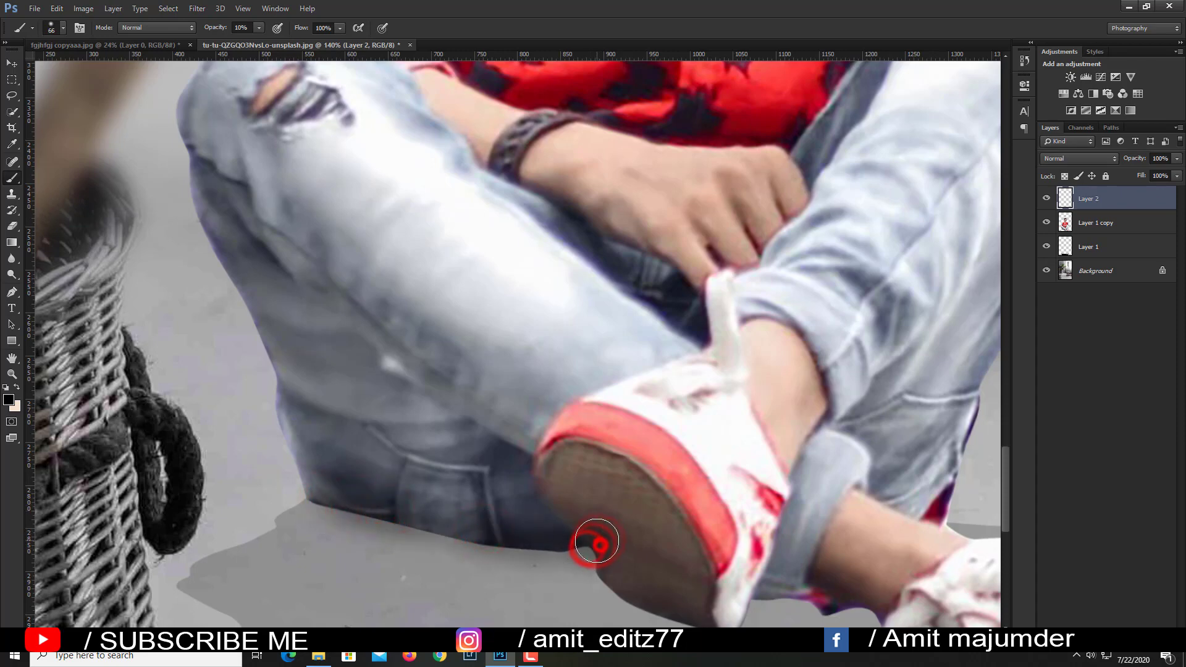
left_click_drag(324, 506, 556, 548)
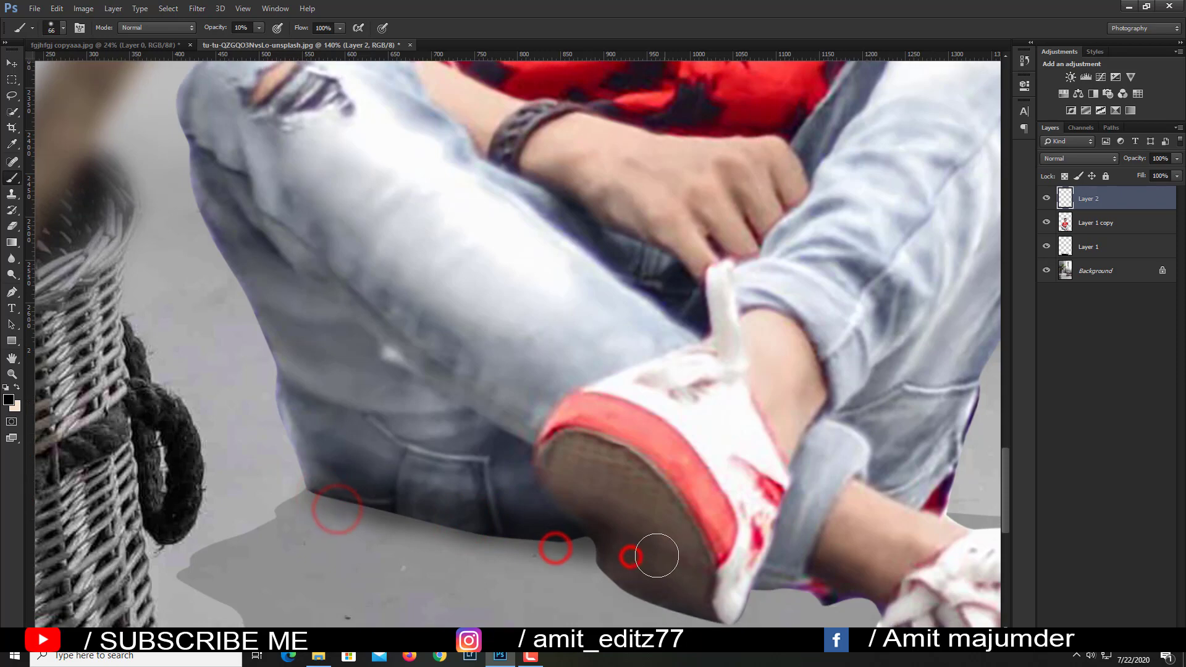
scroll(646, 553, "down", 3)
left_click_drag(587, 443, 697, 514)
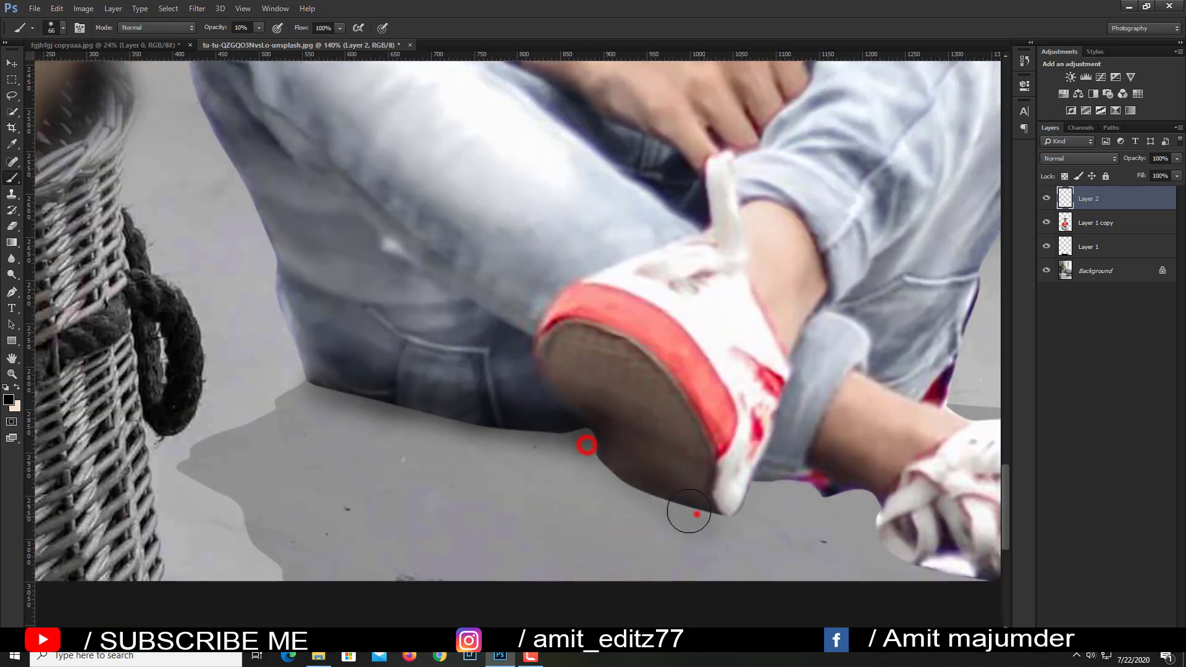
left_click_drag(604, 463, 723, 504)
left_click_drag(622, 503, 683, 522)
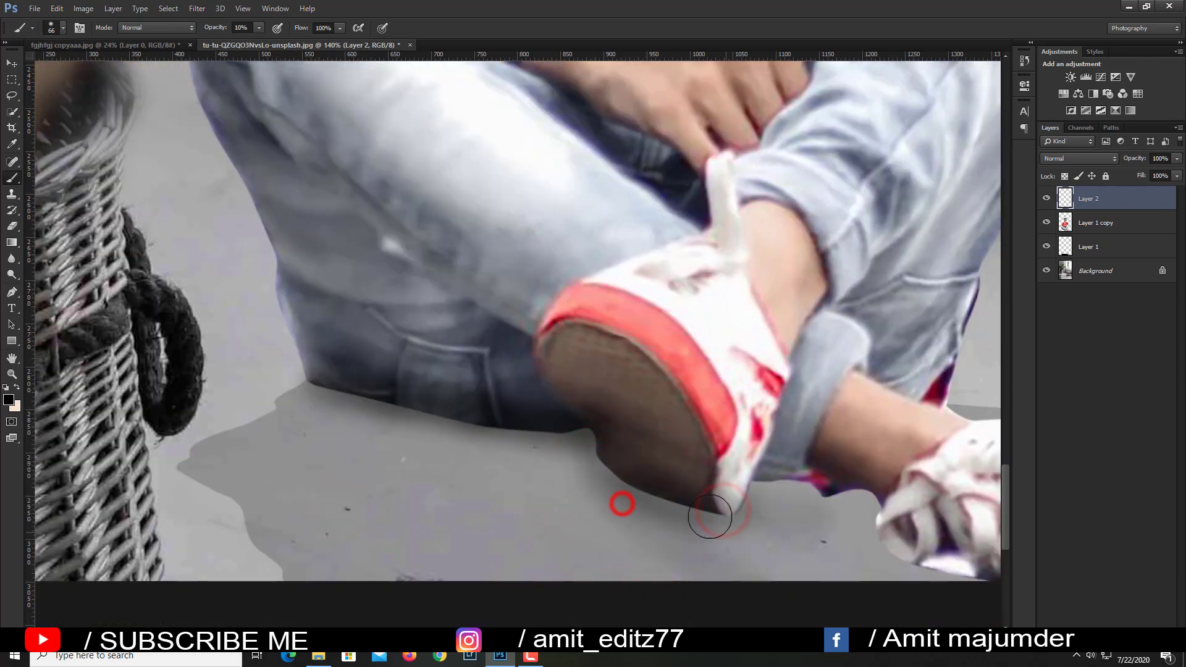
left_click_drag(806, 497, 720, 519)
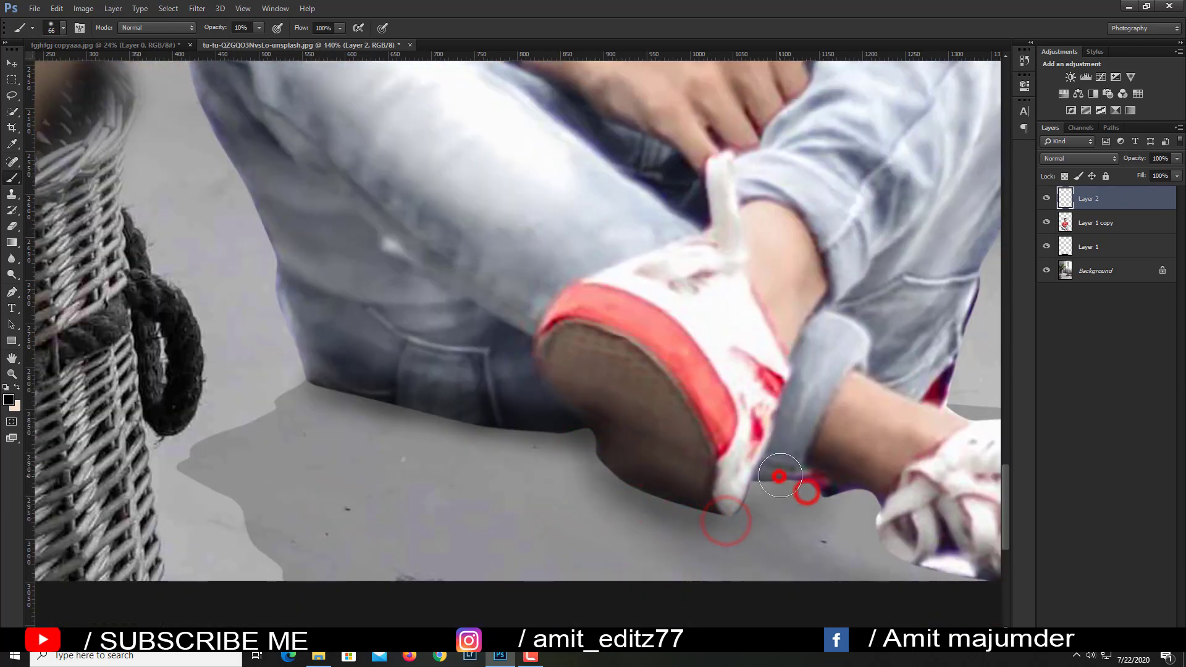
left_click_drag(776, 474, 723, 461)
left_click_drag(864, 494, 804, 481)
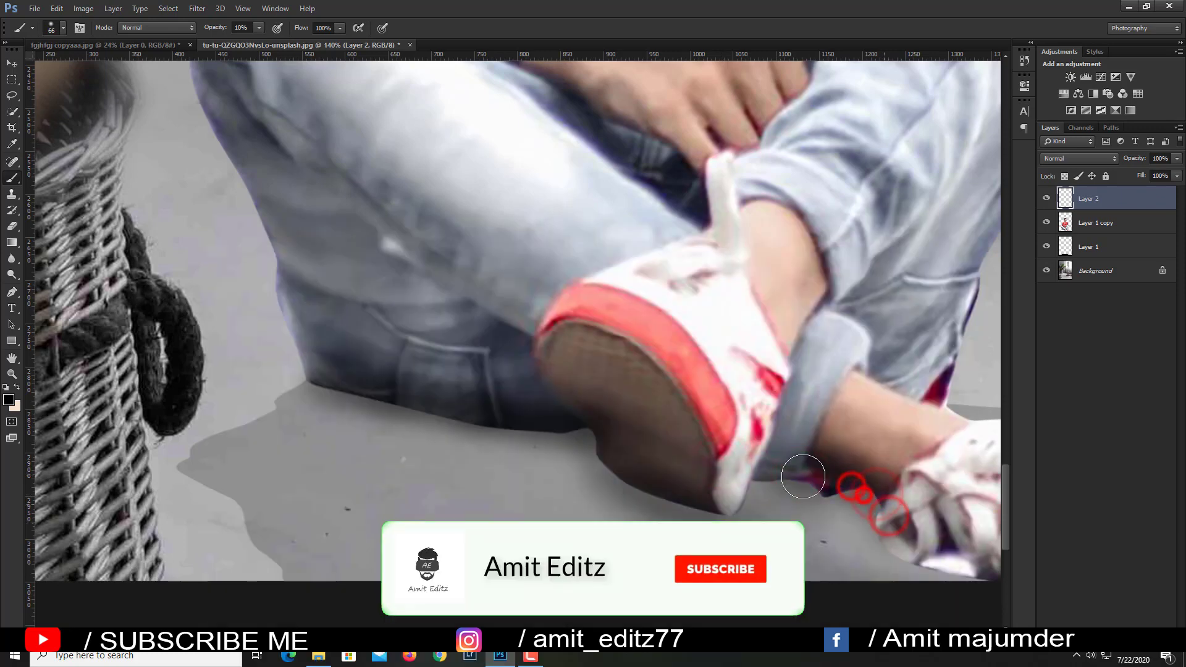
left_click_drag(889, 525, 648, 497)
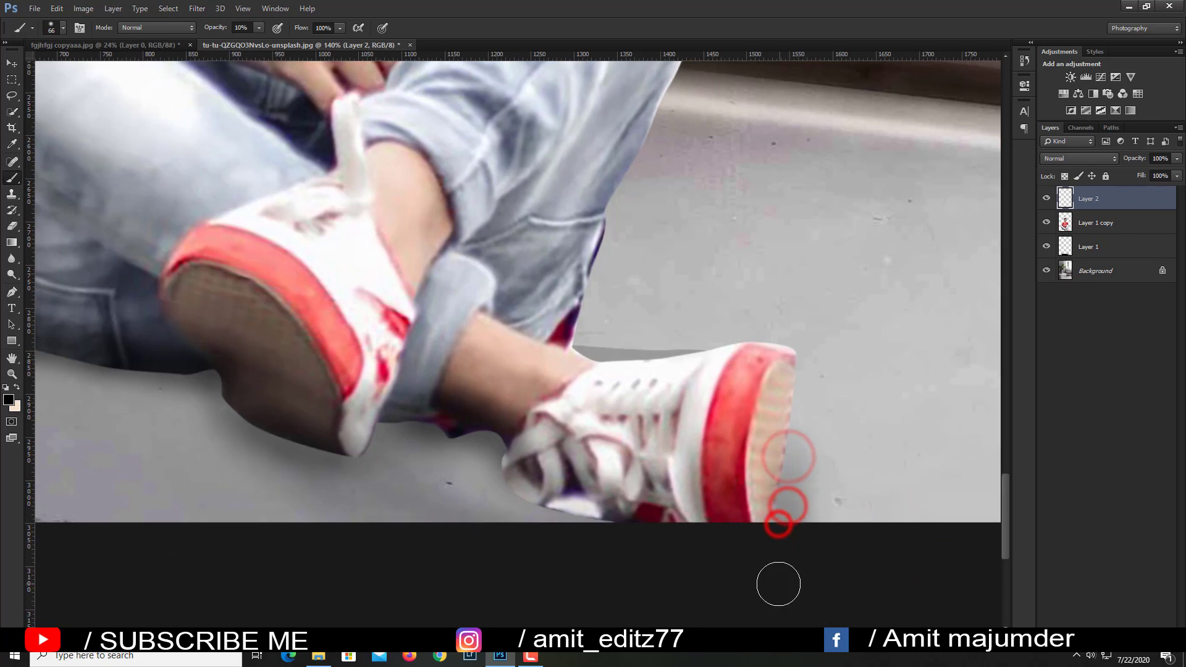
left_click_drag(779, 524, 727, 500)
left_click_drag(472, 432, 627, 516)
left_click_drag(449, 429, 595, 533)
left_click_drag(442, 398, 384, 438)
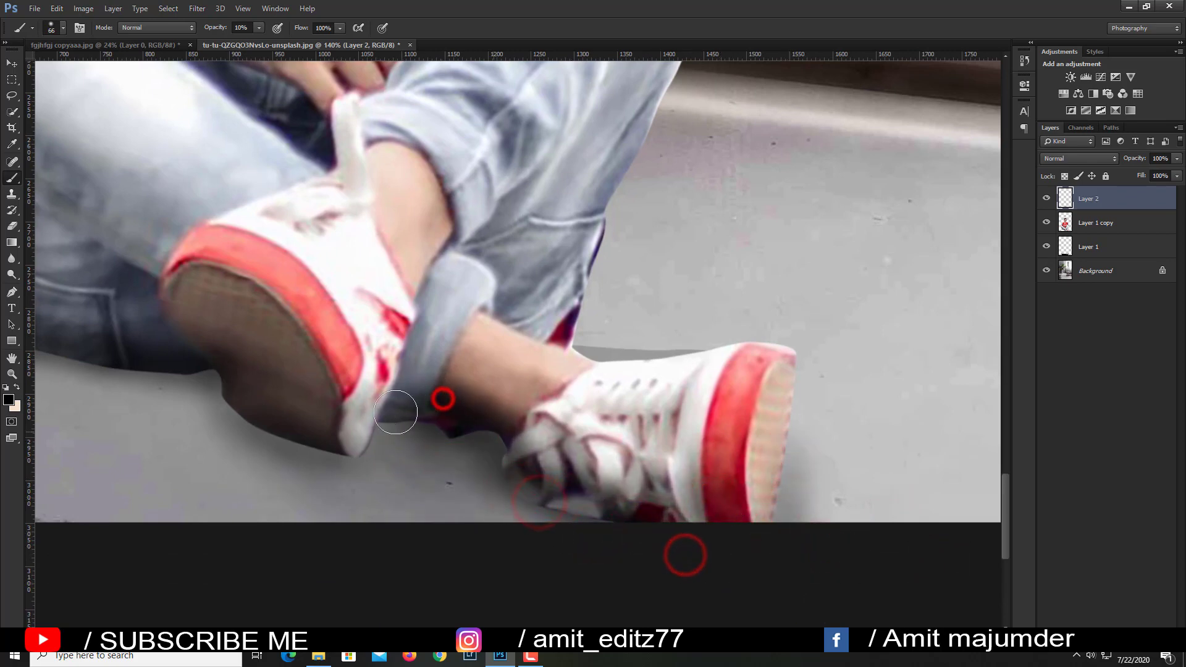
Deepen the floor shadow under the thigh, heel and around both shoes.
scroll(384, 438, "down", 2)
scroll(376, 436, "down", 1)
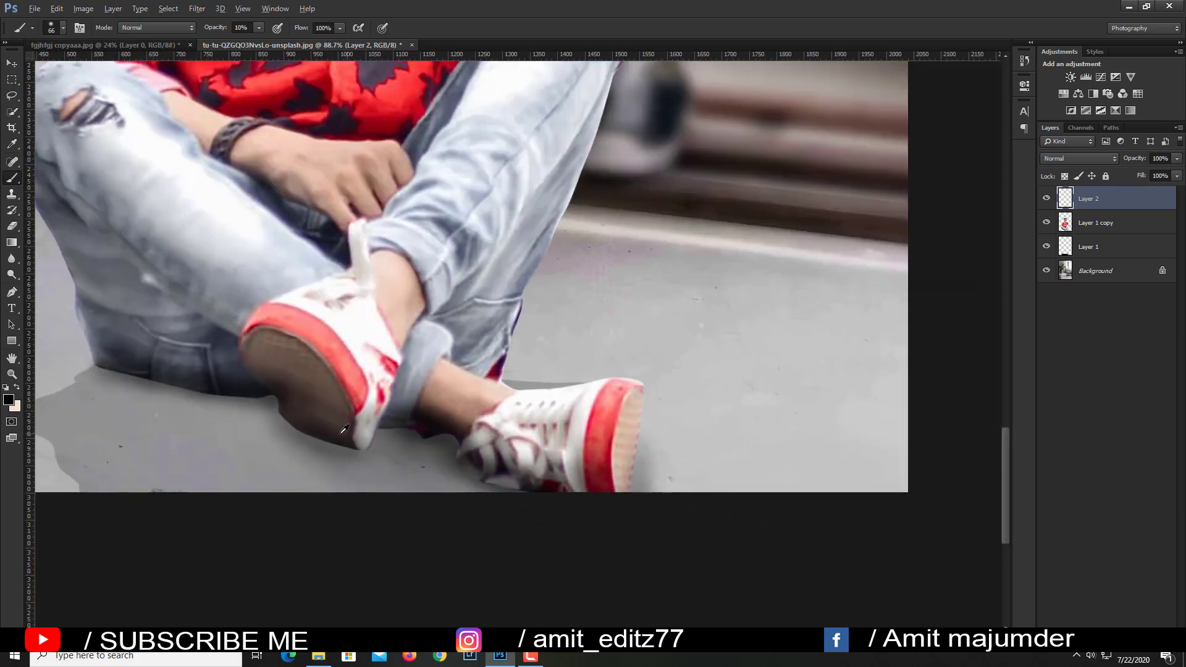
left_click_drag(204, 394, 275, 402)
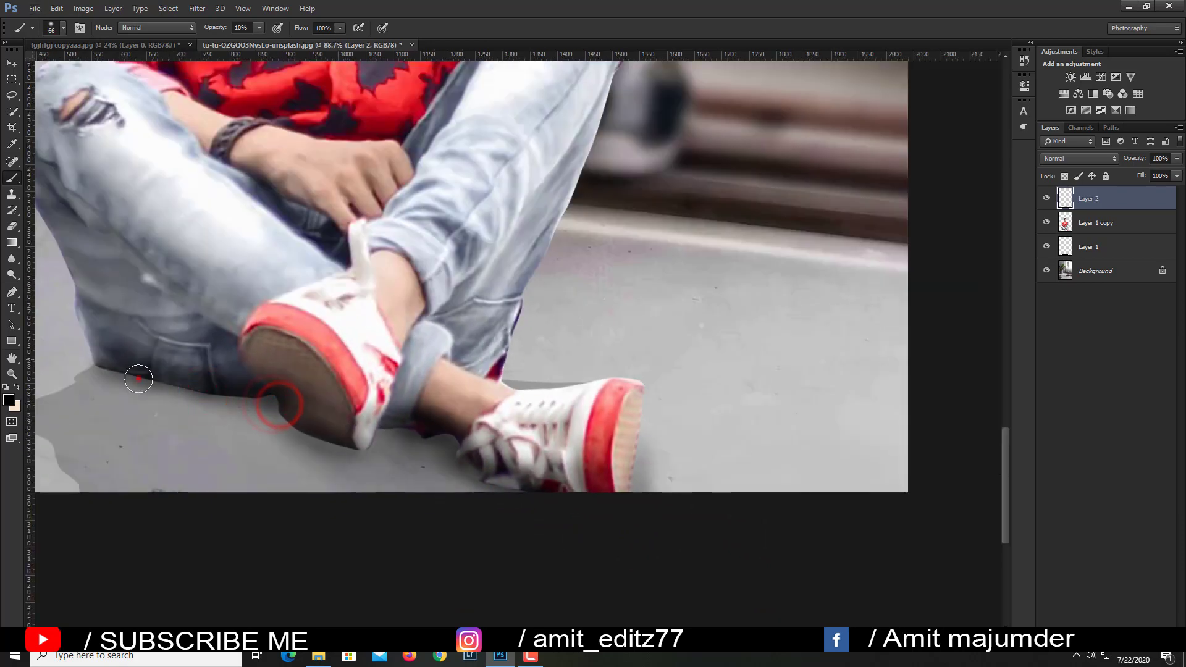
scroll(381, 446, "down", 1)
scroll(381, 446, "down", 3)
scroll(446, 458, "down", 2)
scroll(470, 461, "down", 2)
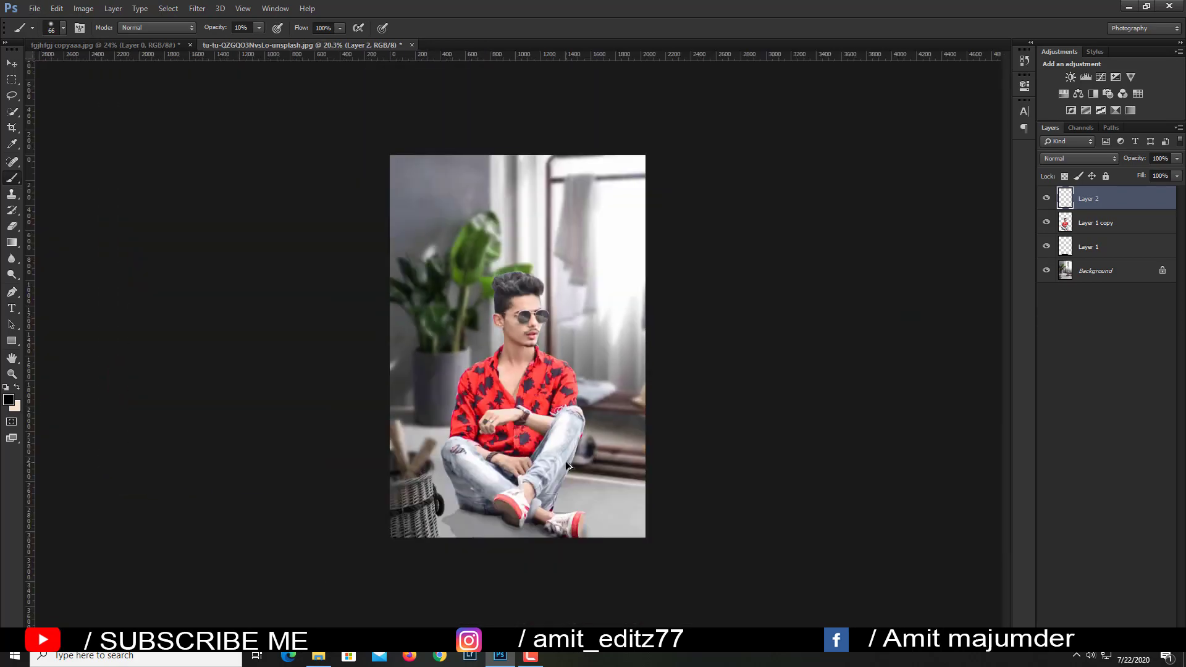
scroll(565, 461, "up", 1)
scroll(565, 461, "up", 2)
scroll(552, 509, "up", 2)
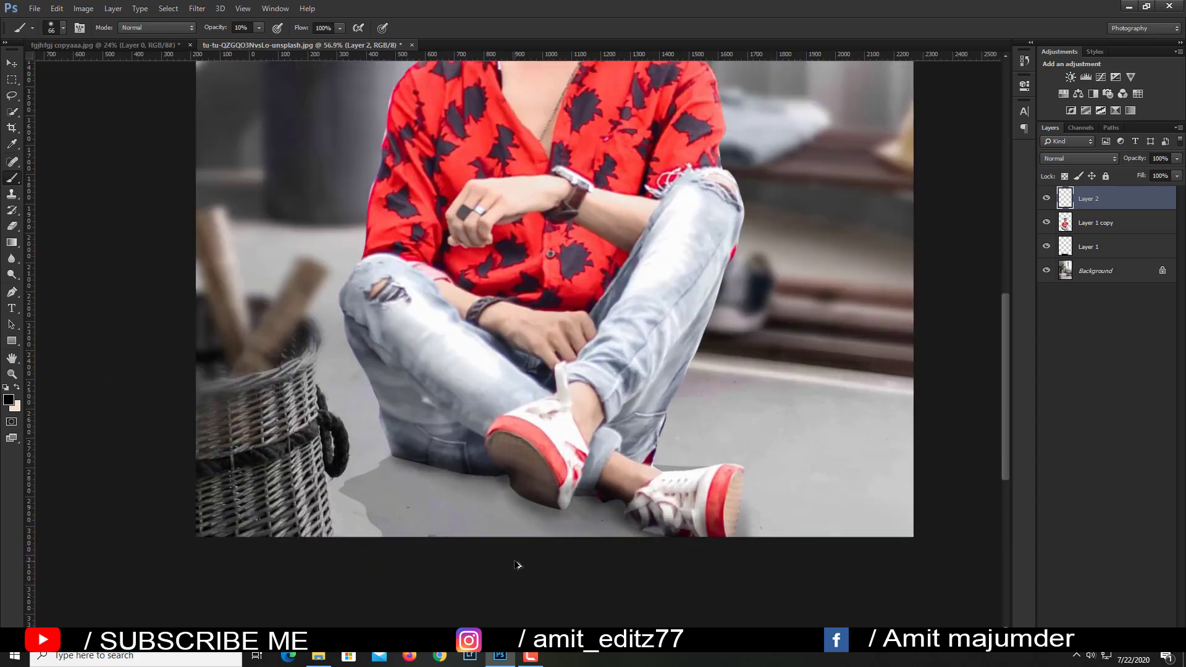
scroll(552, 509, "up", 1)
scroll(552, 510, "up", 1)
left_click_drag(546, 497, 369, 442)
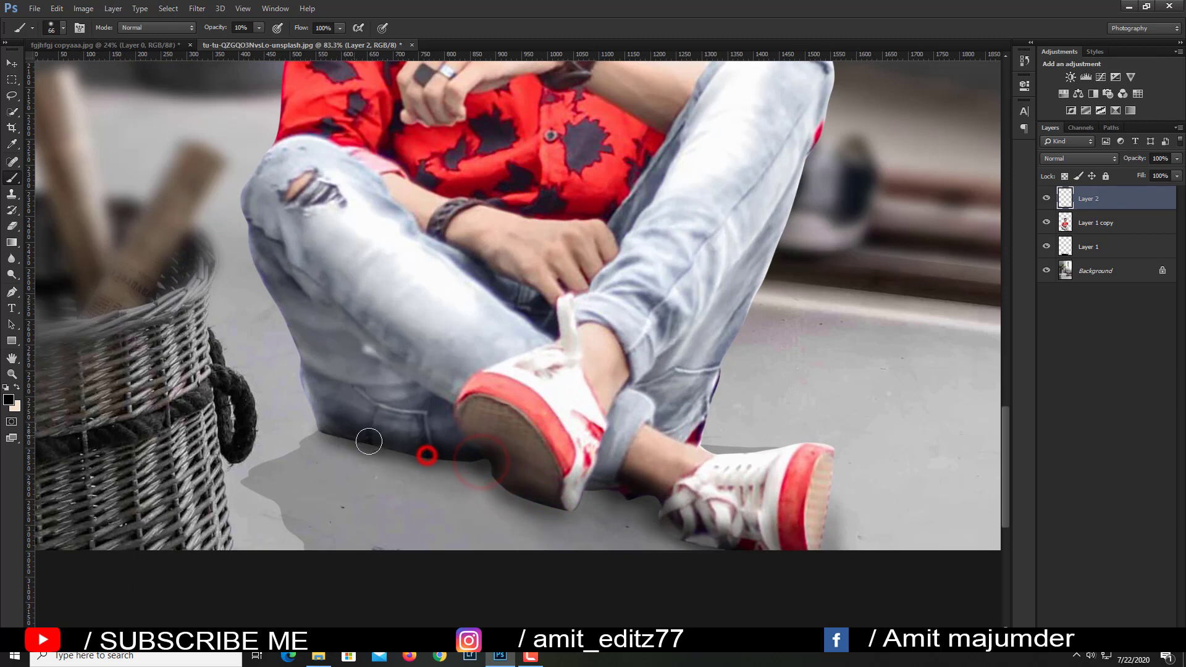
left_click_drag(344, 450, 319, 445)
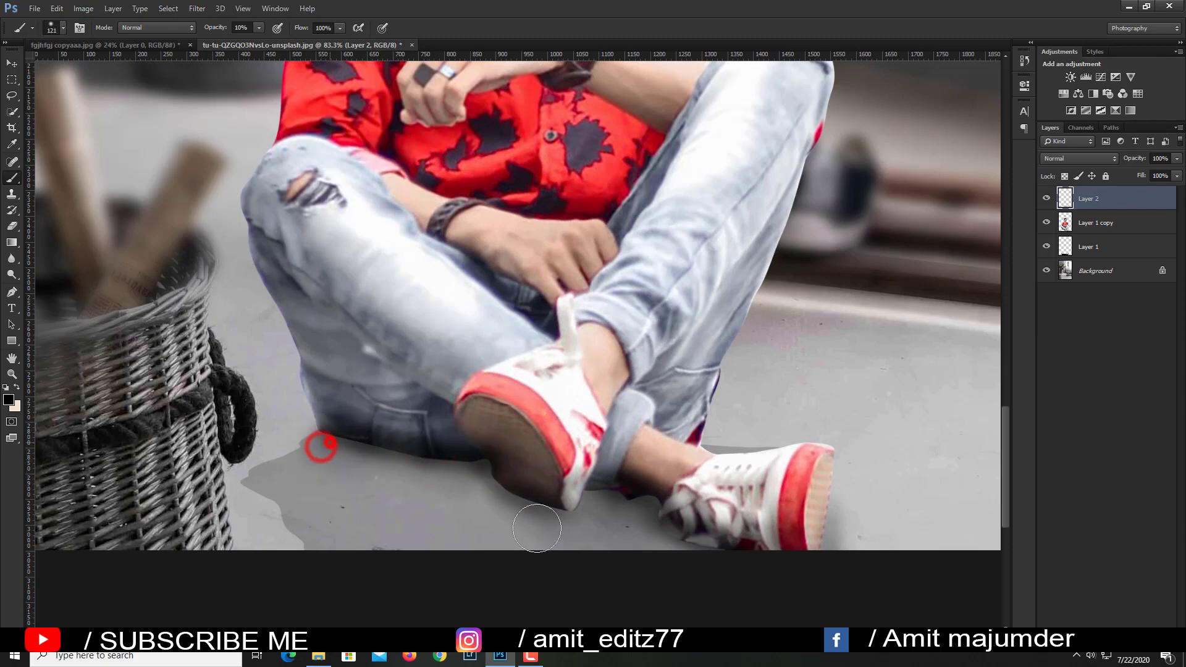
left_click_drag(444, 475, 542, 534)
left_click(595, 541)
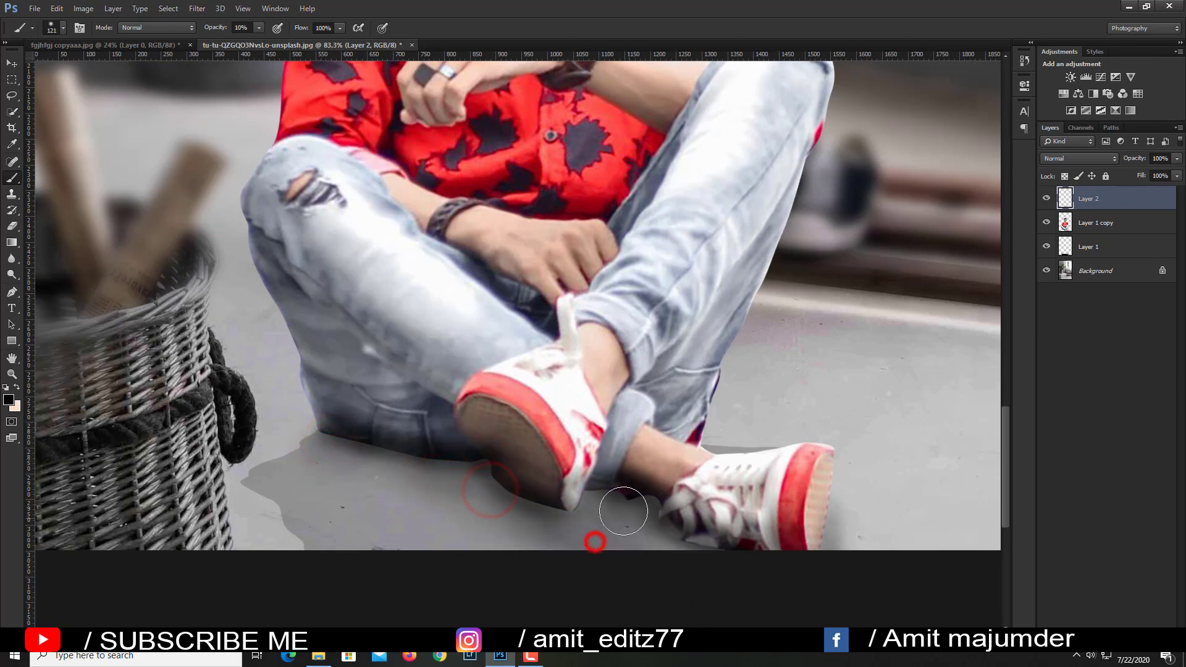
left_click(617, 493)
left_click_drag(703, 530, 501, 499)
left_click(517, 498)
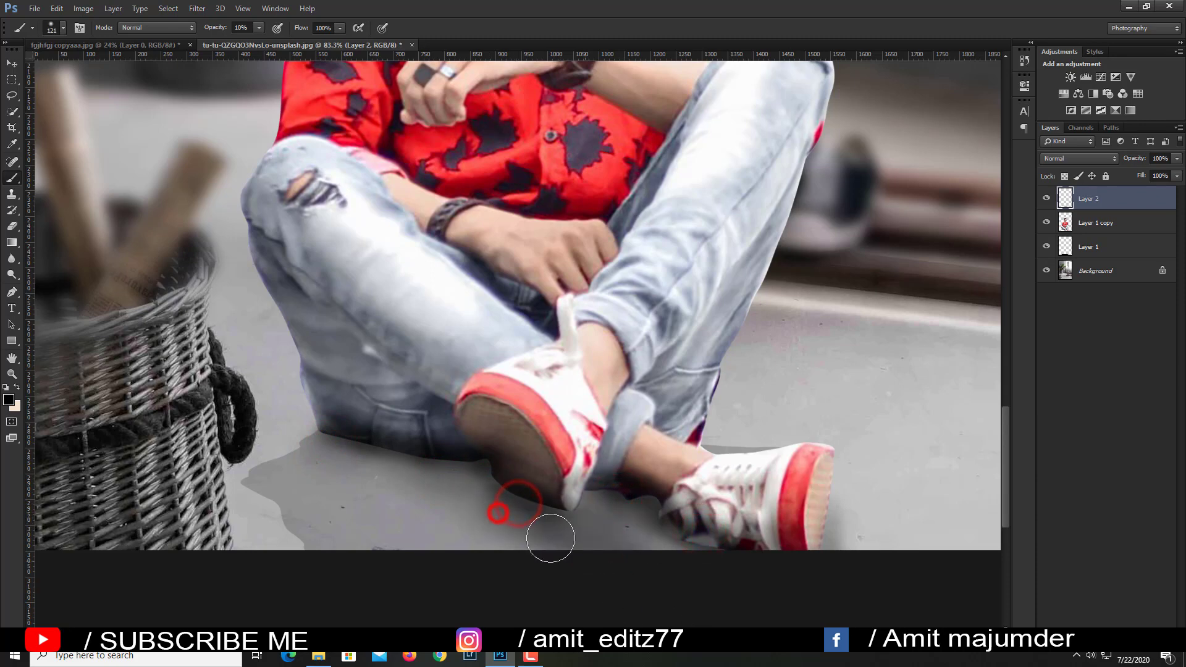
left_click(505, 511)
scroll(703, 513, "down", 1)
scroll(703, 513, "down", 2)
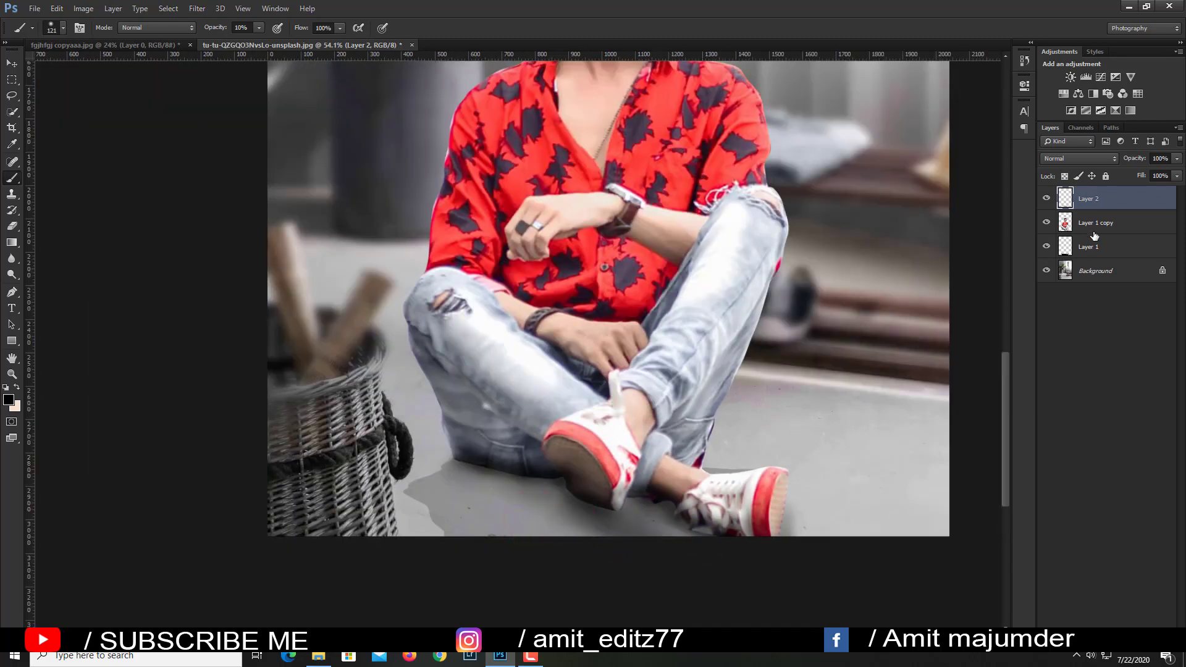
Move the shadow layer beneath the man's layer and select Layer 1 copy.
left_click_drag(1094, 237, 1095, 235)
scroll(666, 399, "down", 3)
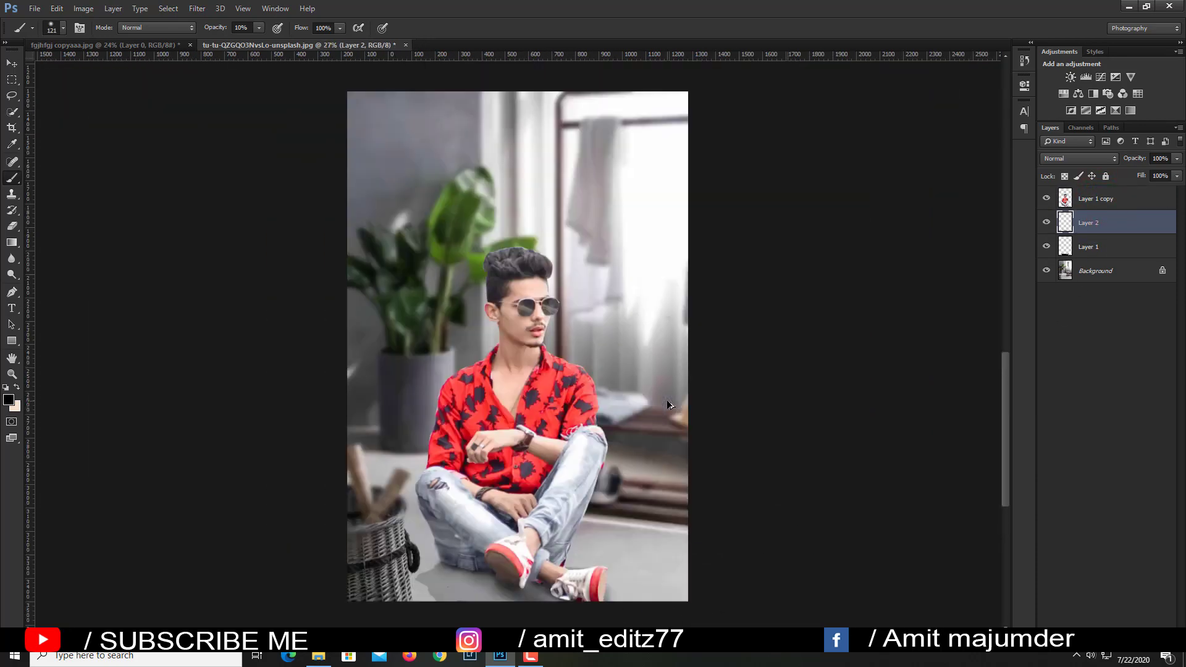
scroll(668, 404, "down", 1)
scroll(616, 424, "up", 1)
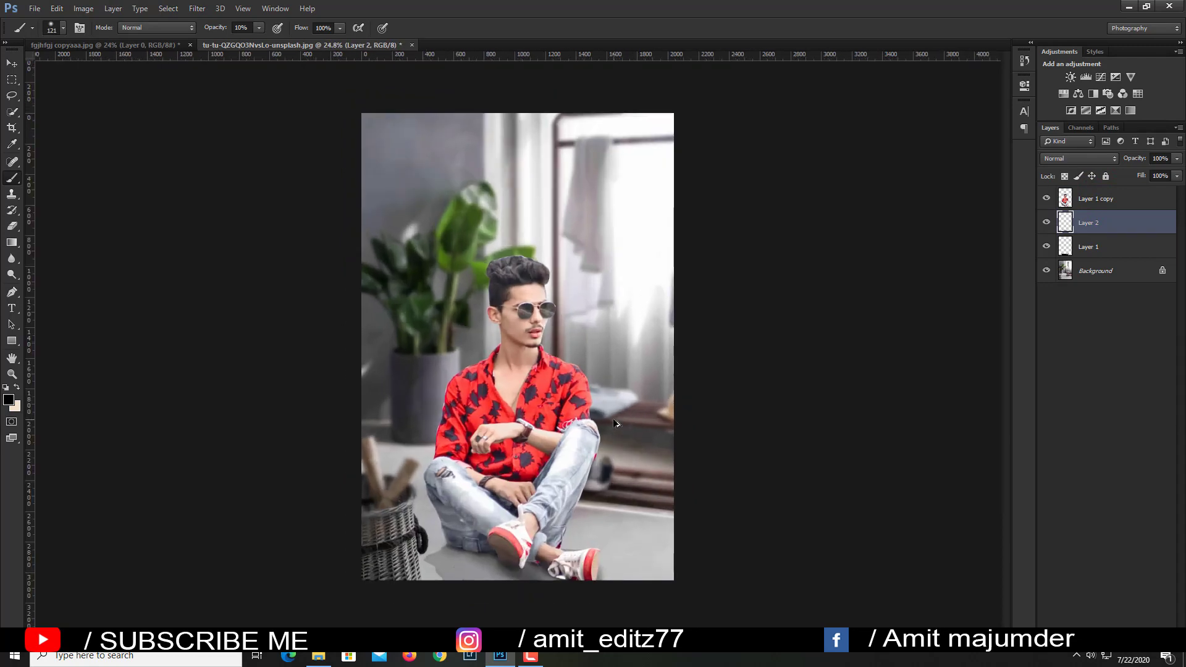
left_click(1098, 198)
scroll(531, 247, "up", 2)
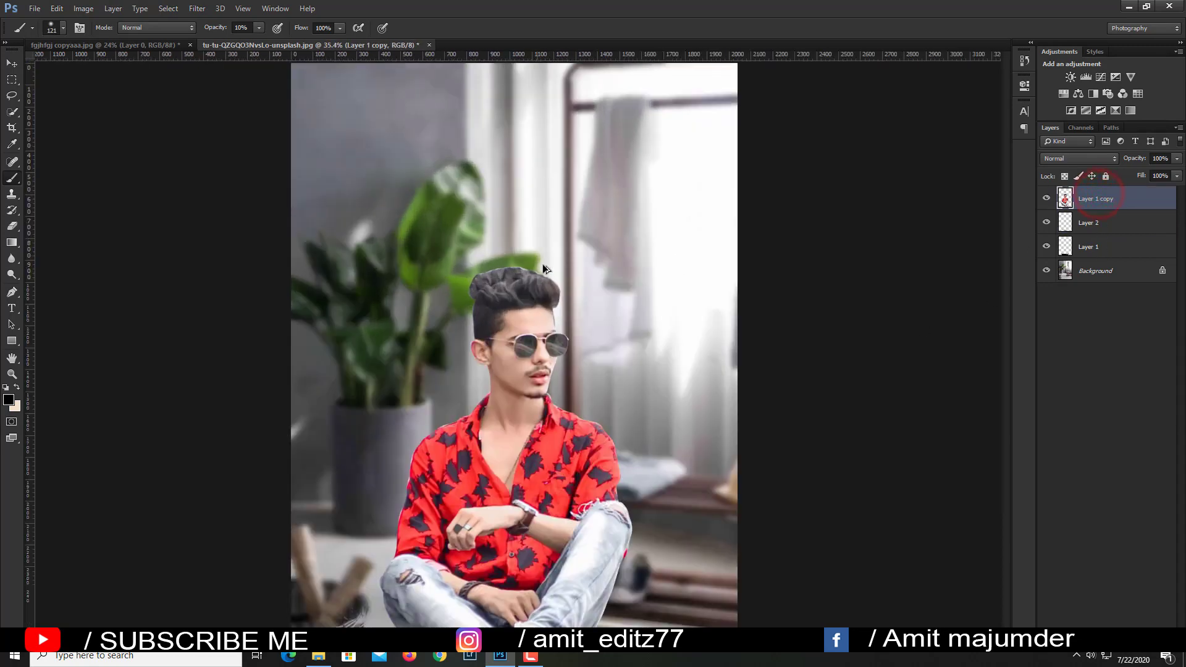
scroll(531, 247, "up", 4)
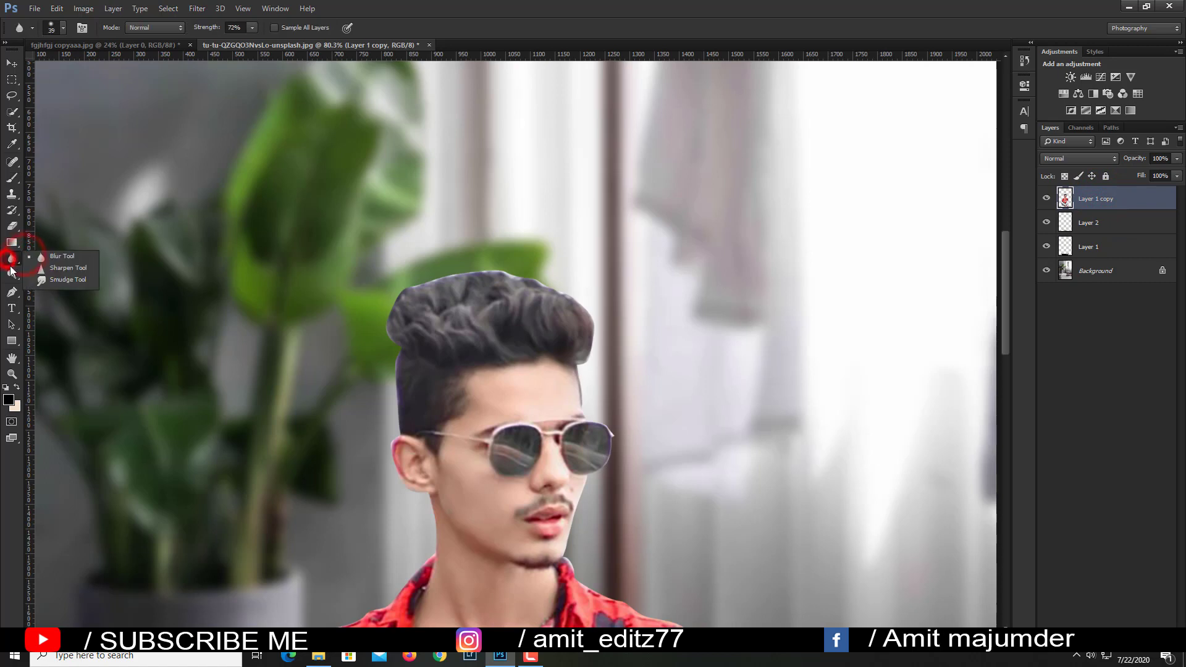
Set up the Smudge tool at 72% strength with a brush of about 49 px.
left_click(48, 276)
right_click(564, 557)
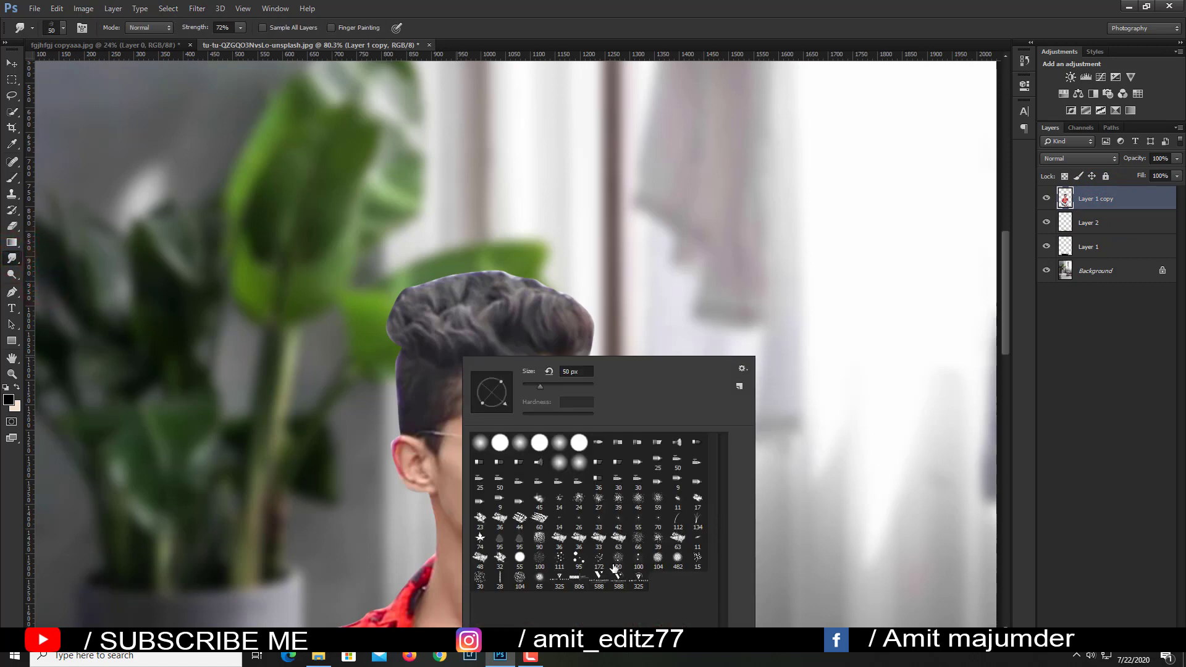
left_click_drag(571, 384, 551, 384)
key("Return")
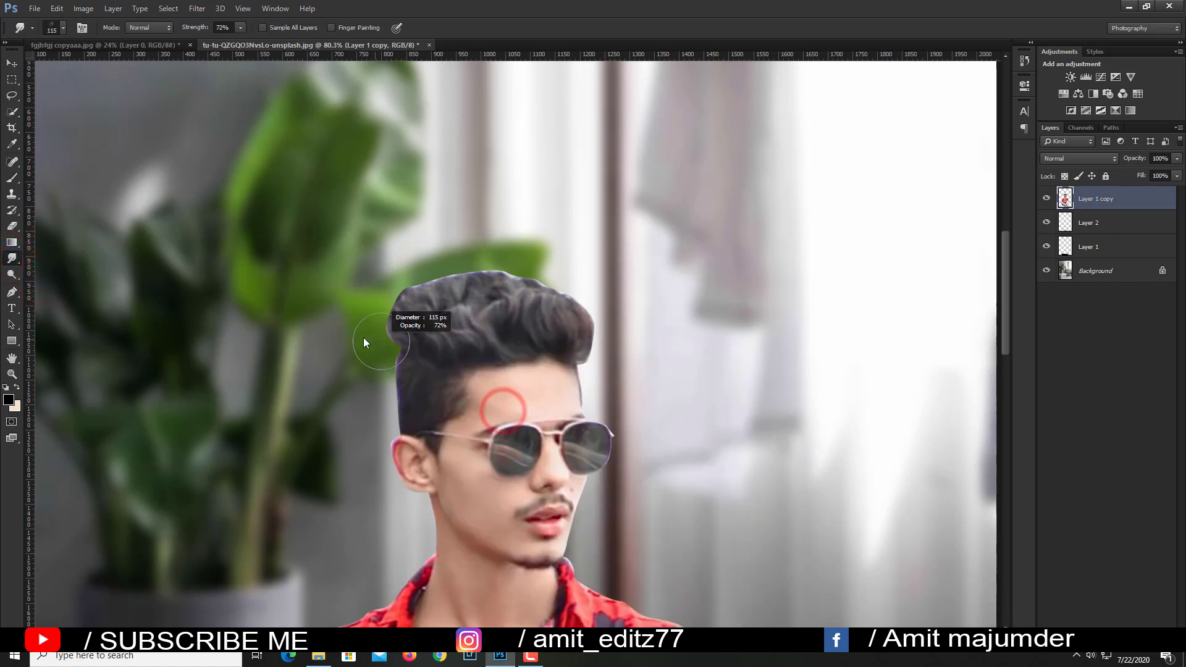
scroll(419, 337, "up", 2)
mouse_move(418, 337)
left_mouse_down()
mouse_move(420, 351)
mouse_move(398, 331)
mouse_move(388, 290)
mouse_move(402, 266)
left_mouse_up()
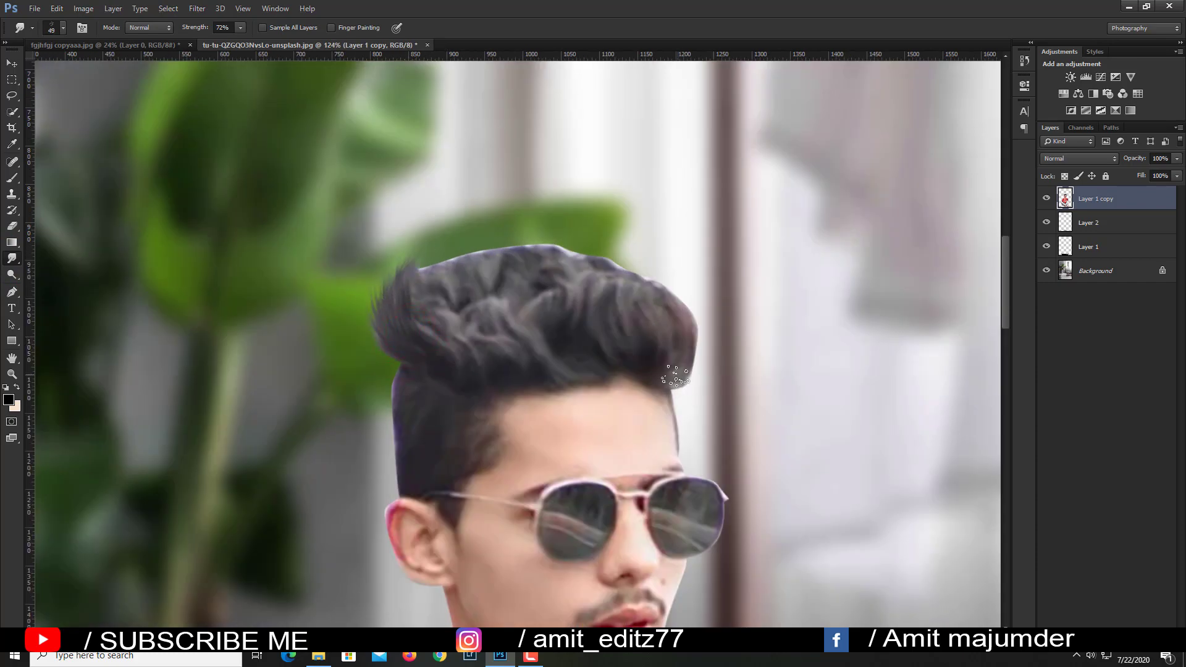
Smudge the man's hair edges on the right, top and left into wispy strands.
mouse_move(676, 374)
left_mouse_down()
mouse_move(667, 363)
mouse_move(683, 323)
mouse_move(649, 281)
mouse_move(643, 299)
mouse_move(622, 278)
mouse_move(617, 305)
mouse_move(562, 247)
left_mouse_up()
left_click_drag(593, 290, 538, 238)
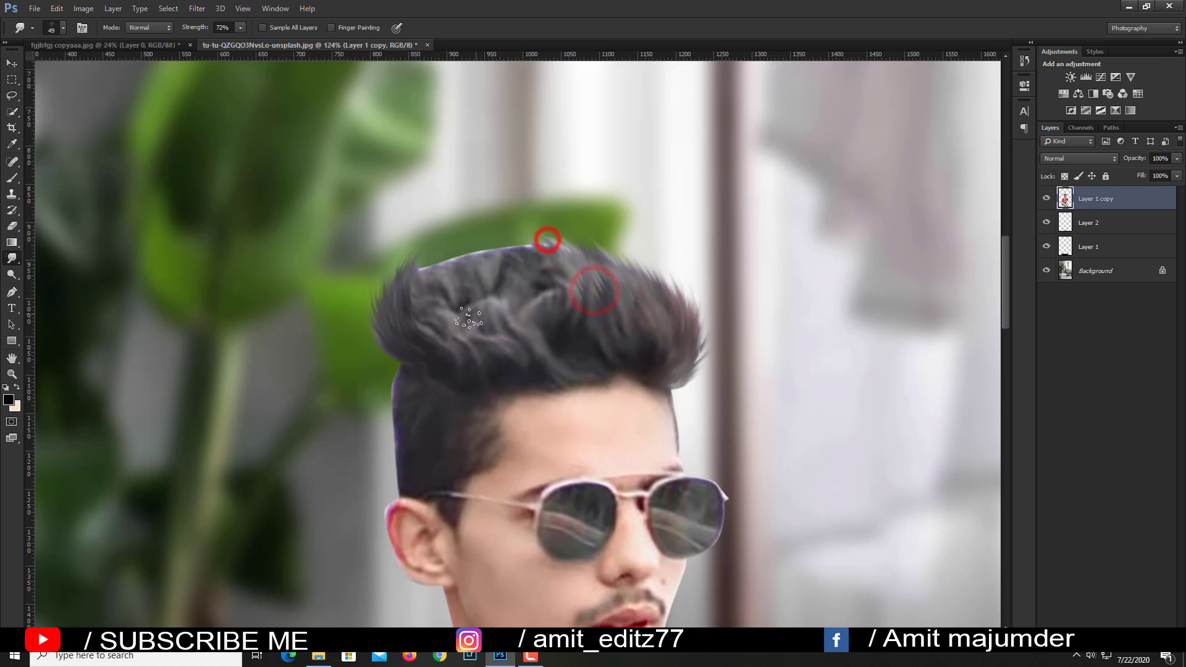
mouse_move(451, 305)
left_mouse_down()
mouse_move(481, 253)
mouse_move(471, 247)
left_mouse_up()
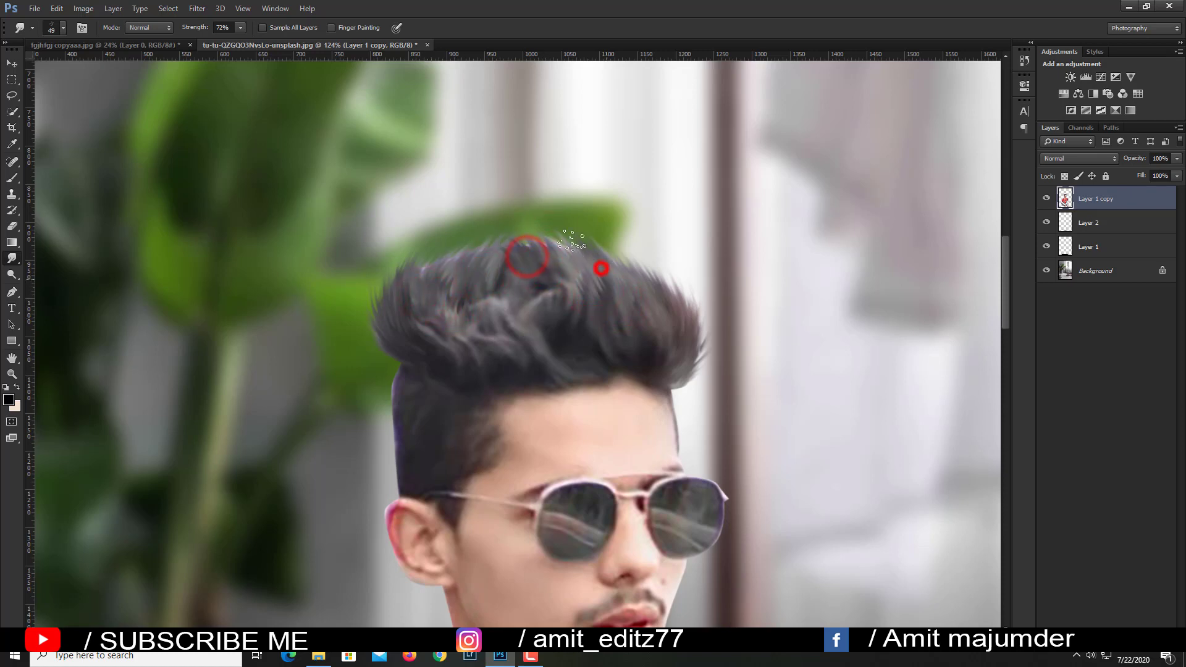
mouse_move(572, 241)
left_mouse_down()
mouse_move(644, 292)
mouse_move(627, 265)
mouse_move(561, 323)
mouse_move(537, 318)
left_mouse_up()
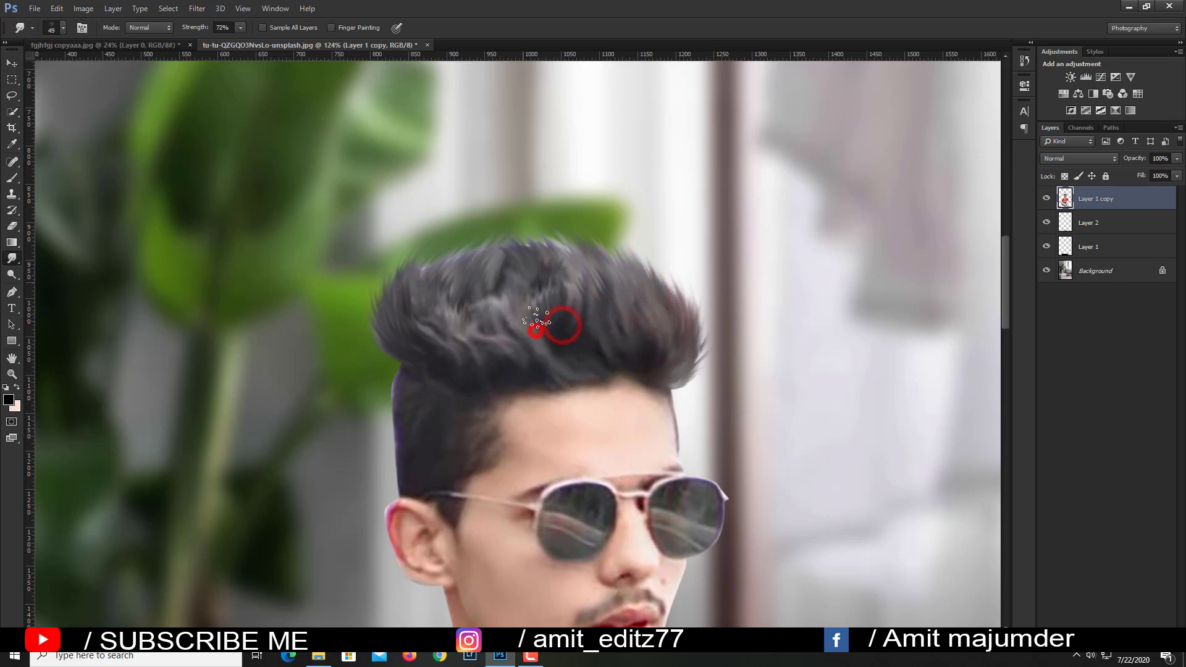
left_click_drag(499, 355, 437, 320)
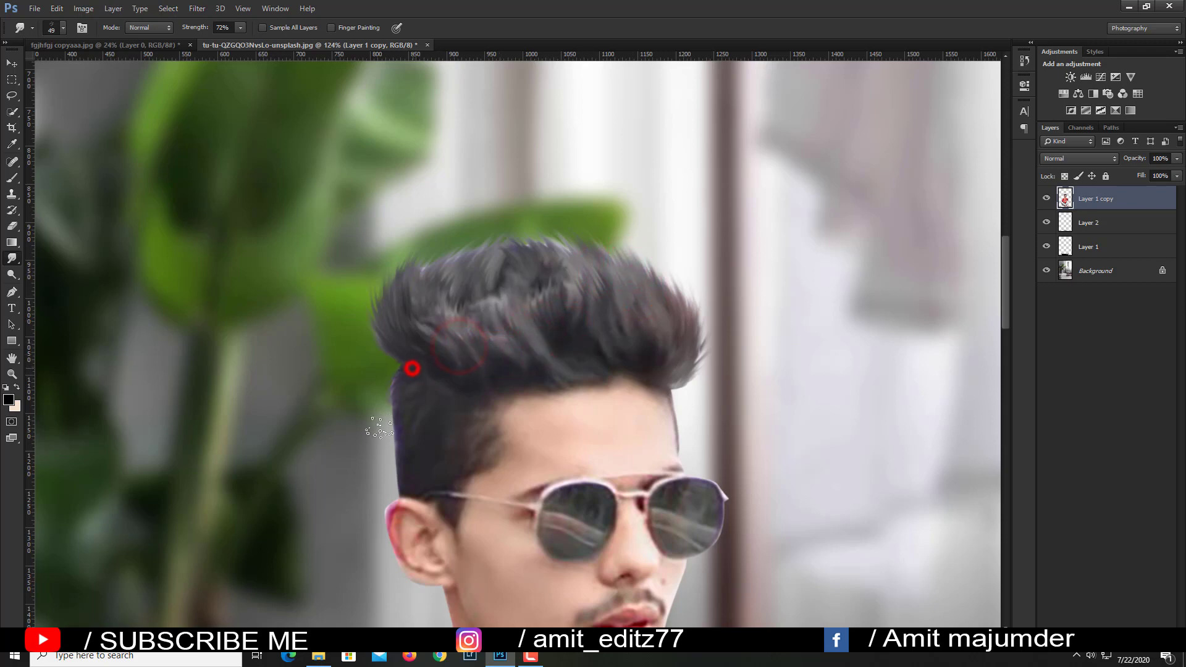
left_click_drag(412, 368, 411, 424)
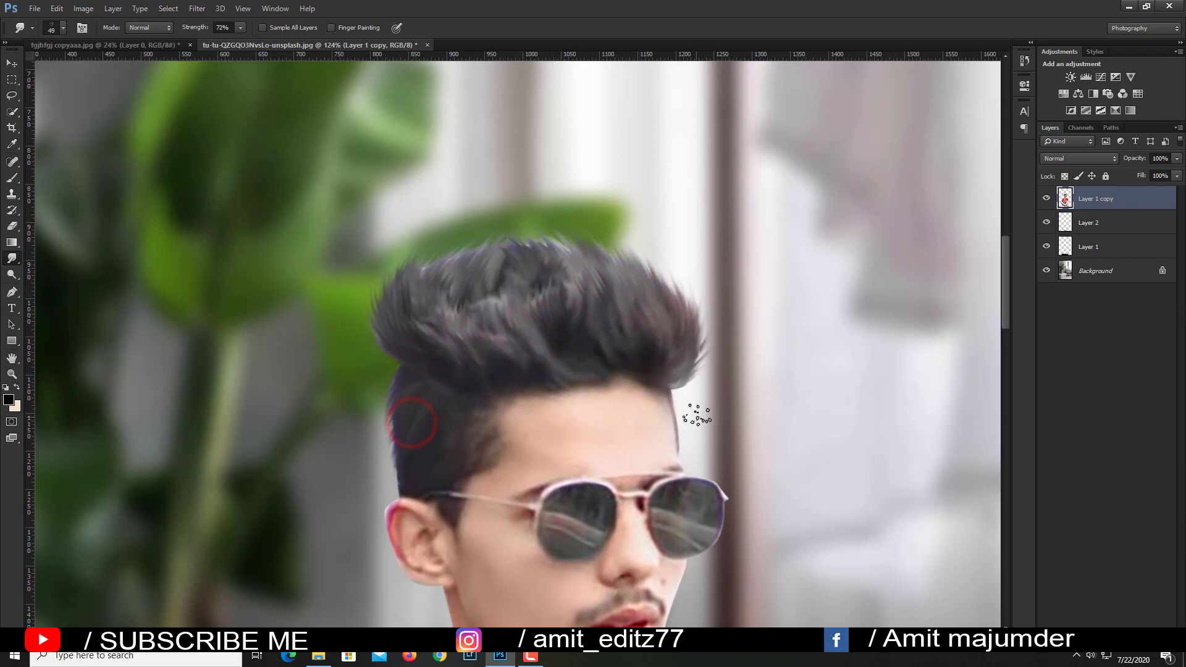
mouse_move(583, 257)
left_mouse_down()
mouse_move(562, 272)
mouse_move(527, 245)
left_mouse_up()
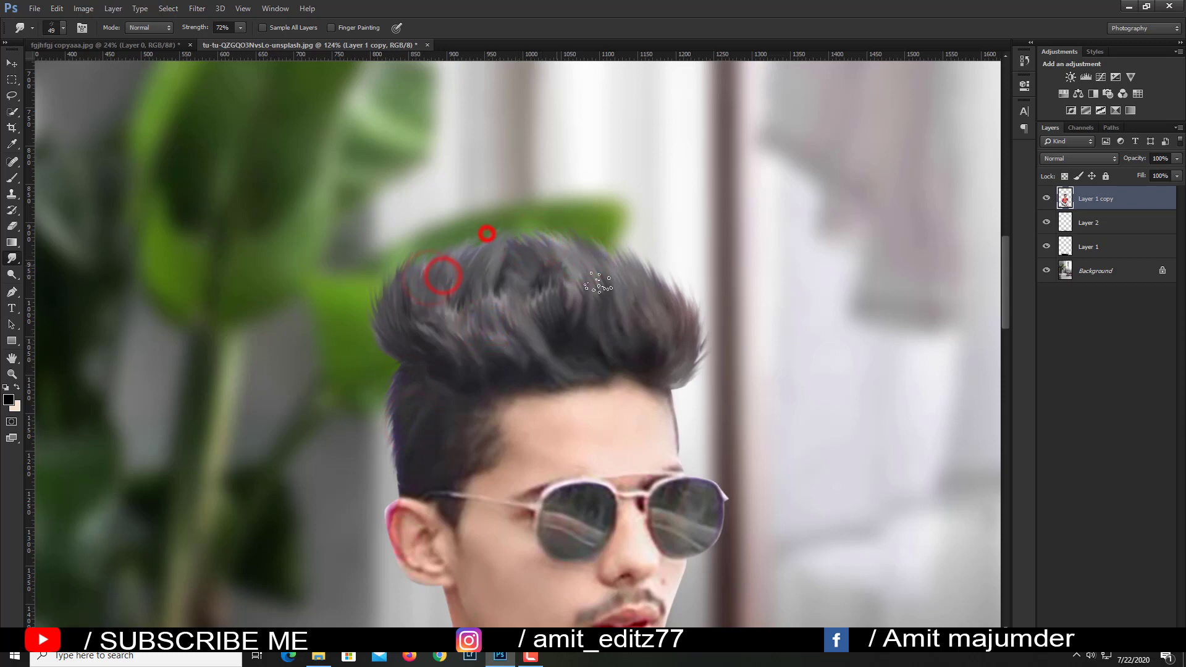
mouse_move(664, 312)
left_mouse_down()
mouse_move(645, 275)
mouse_move(661, 259)
left_mouse_up()
scroll(657, 319, "down", 3)
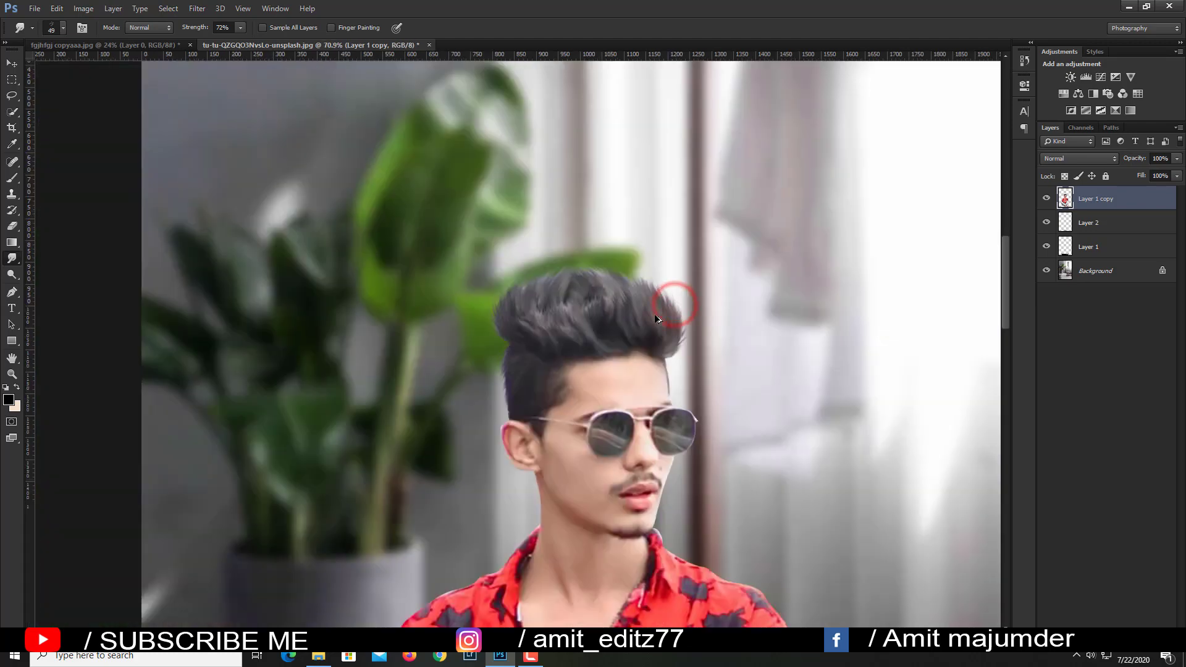
scroll(657, 319, "down", 5)
scroll(547, 346, "up", 5)
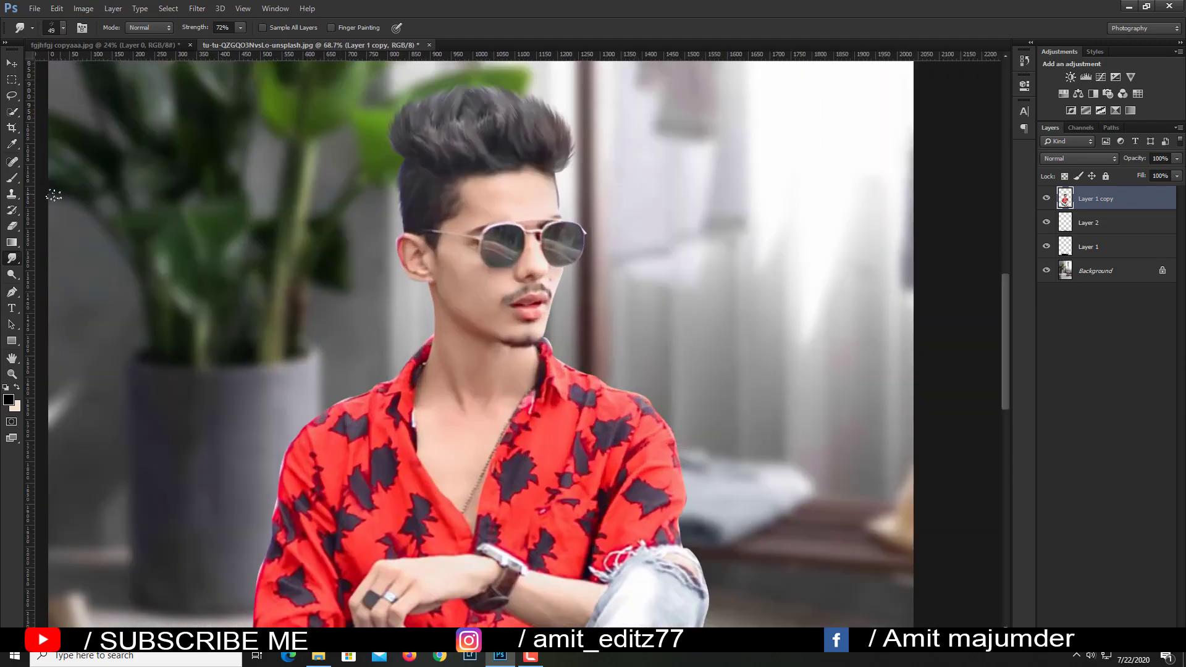
Smooth the forehead, cheek and neck skin with the Mixer Brush at 15% wet, 6% load.
right_click(8, 178)
left_click(56, 221)
scroll(395, 216, "up", 3)
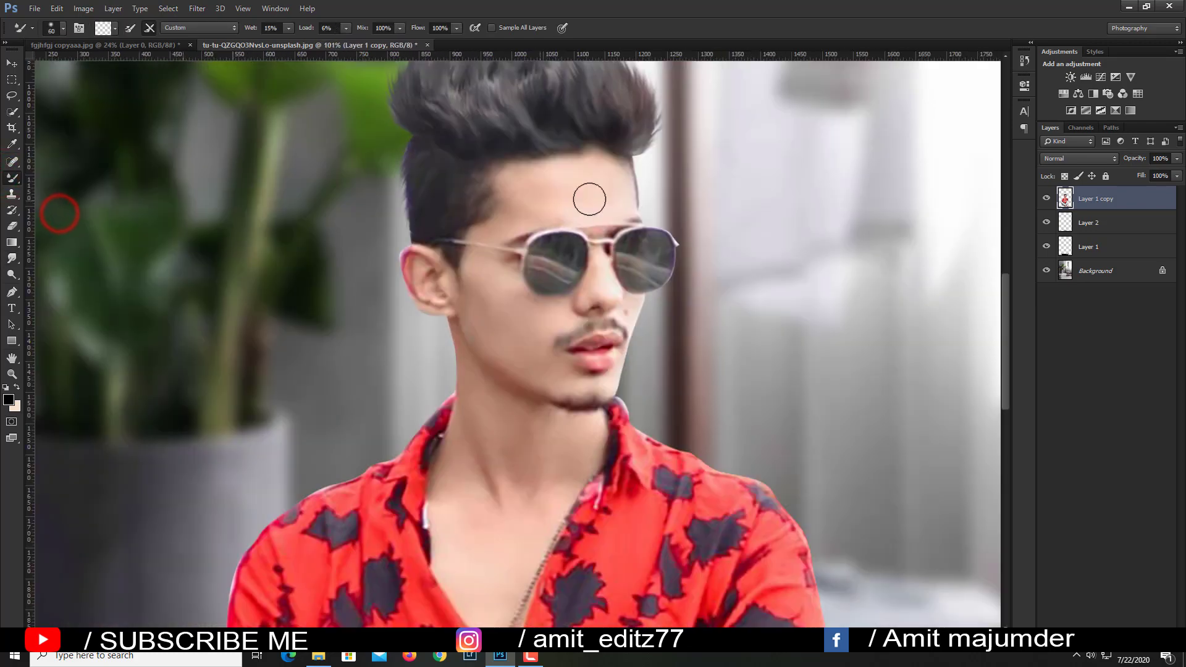
mouse_move(577, 183)
left_mouse_down()
mouse_move(627, 199)
mouse_move(585, 185)
left_mouse_up()
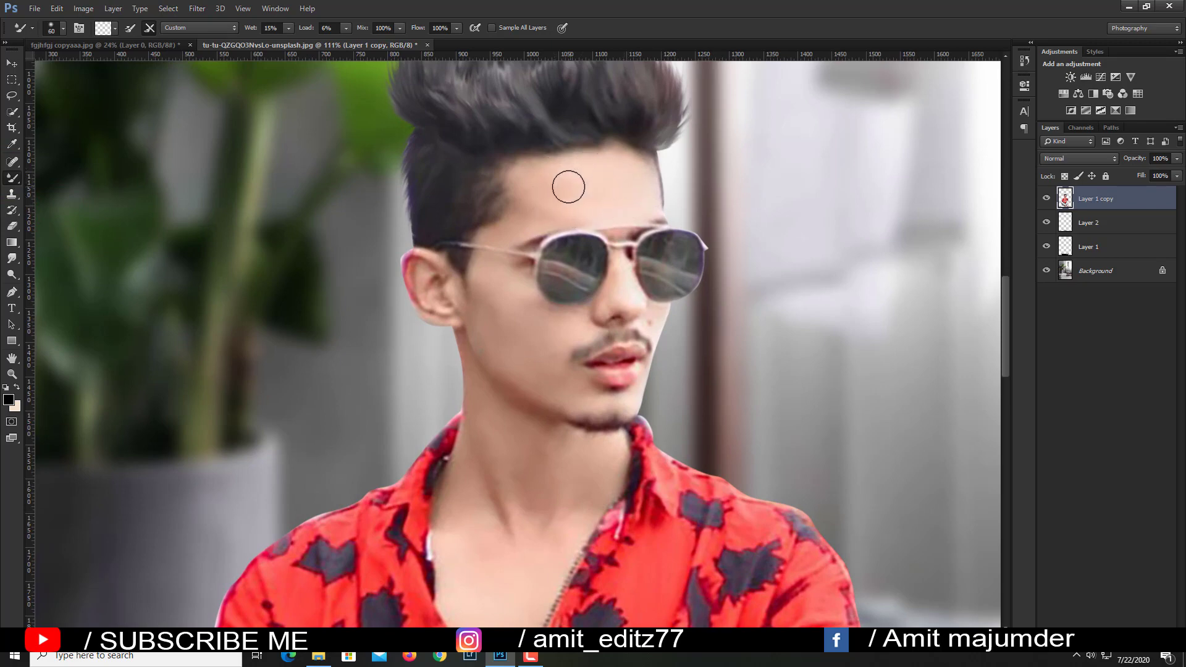
mouse_move(495, 298)
left_mouse_down()
mouse_move(557, 326)
mouse_move(533, 360)
left_mouse_up()
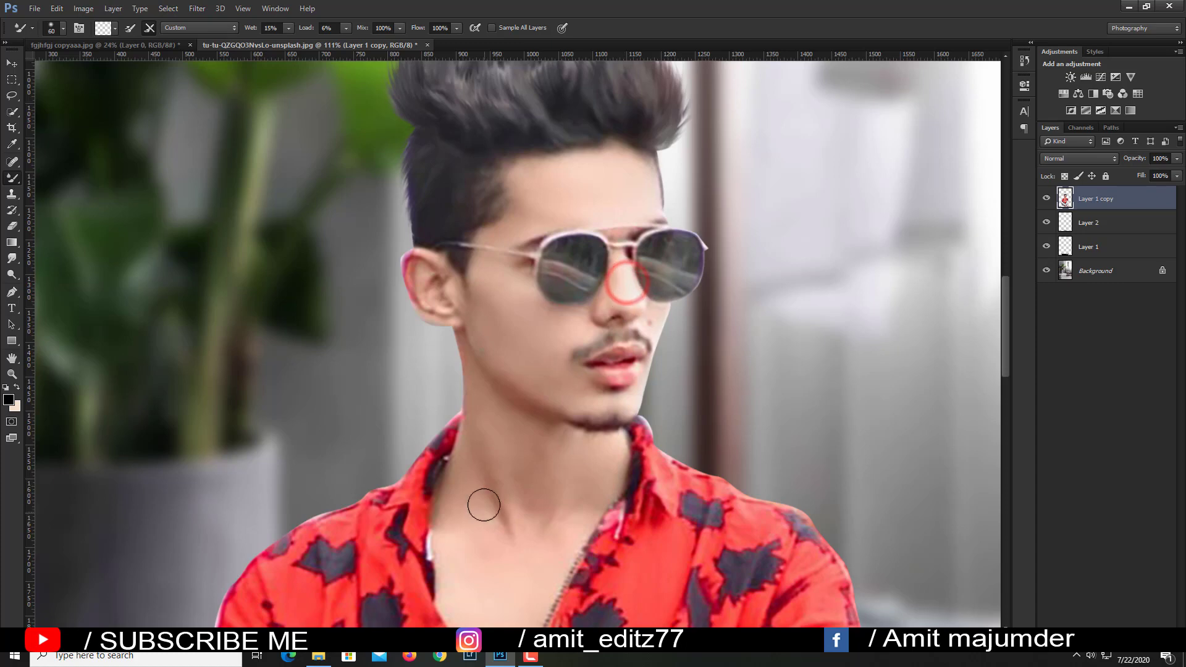
left_click_drag(485, 437, 516, 500)
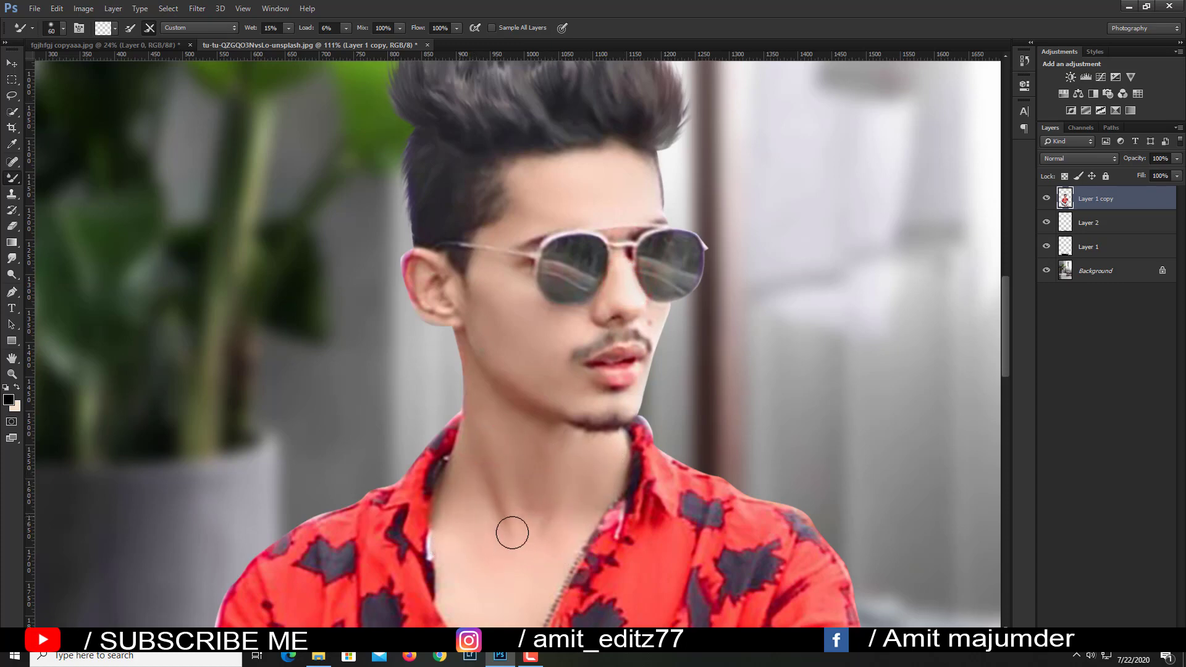
Finish blending the neck and zoom out to view the whole photo.
scroll(512, 525, "down", 3)
left_click_drag(493, 467, 489, 498)
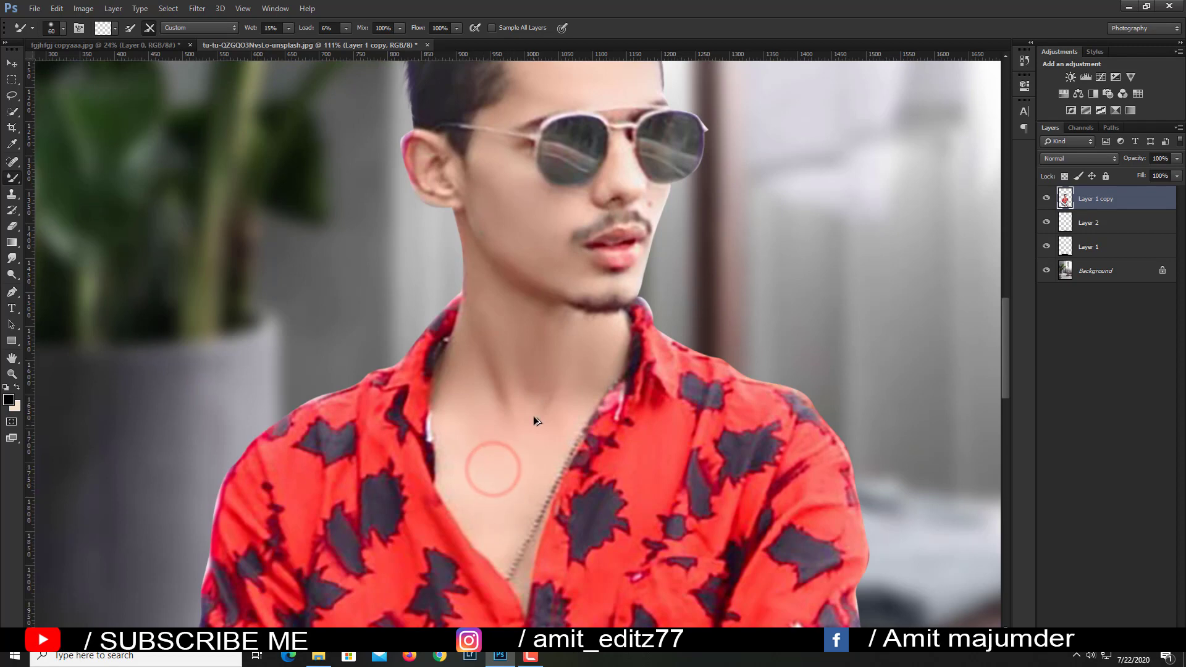
key("ctrl+0")
key("ctrl+minus")
key("ctrl+minus")
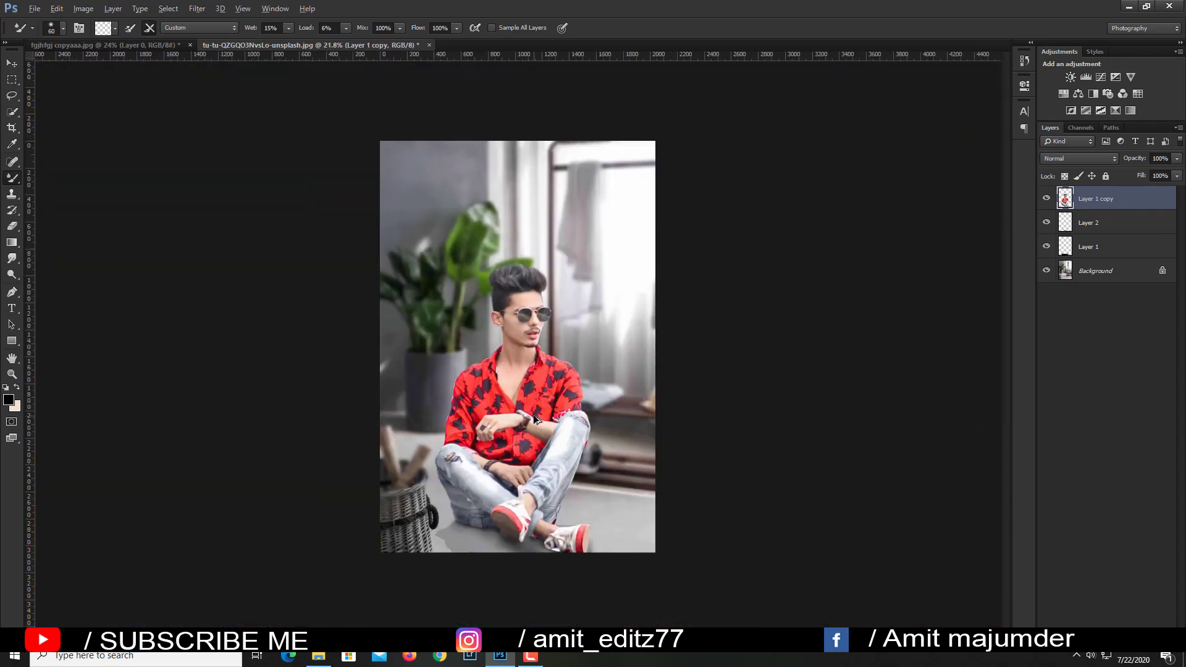
scroll(535, 419, "up", 1)
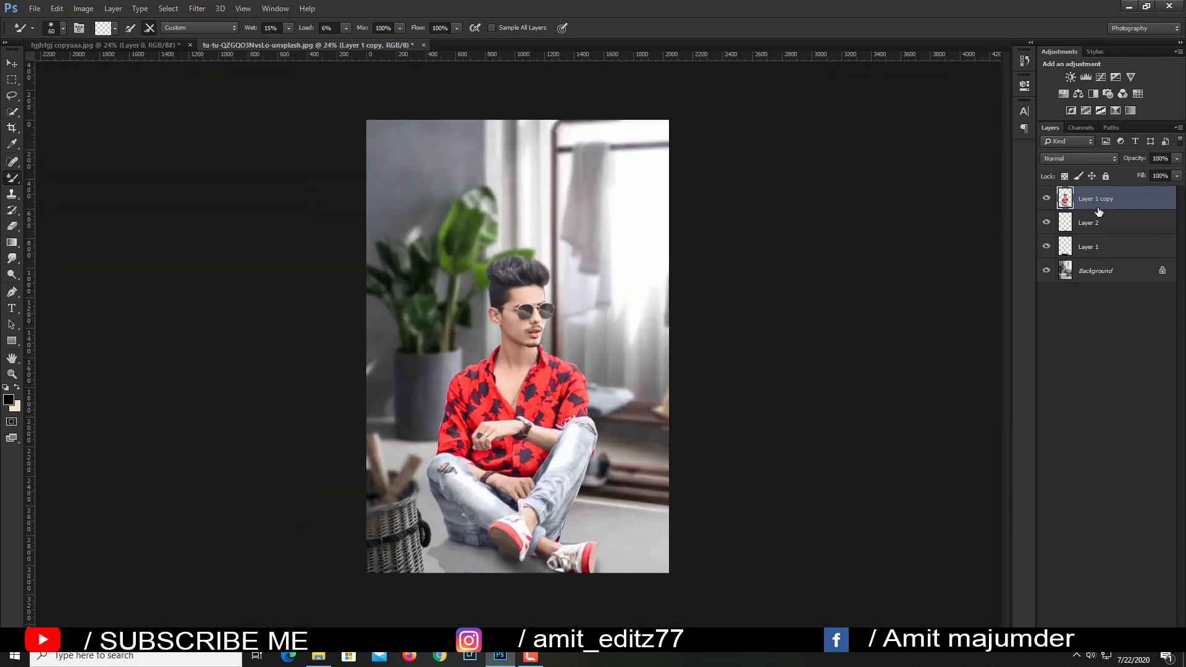
In Camera Raw on the man's layer, set Shadows +37, Blacks +78, Clarity +17 and a little contrast.
left_click(197, 9)
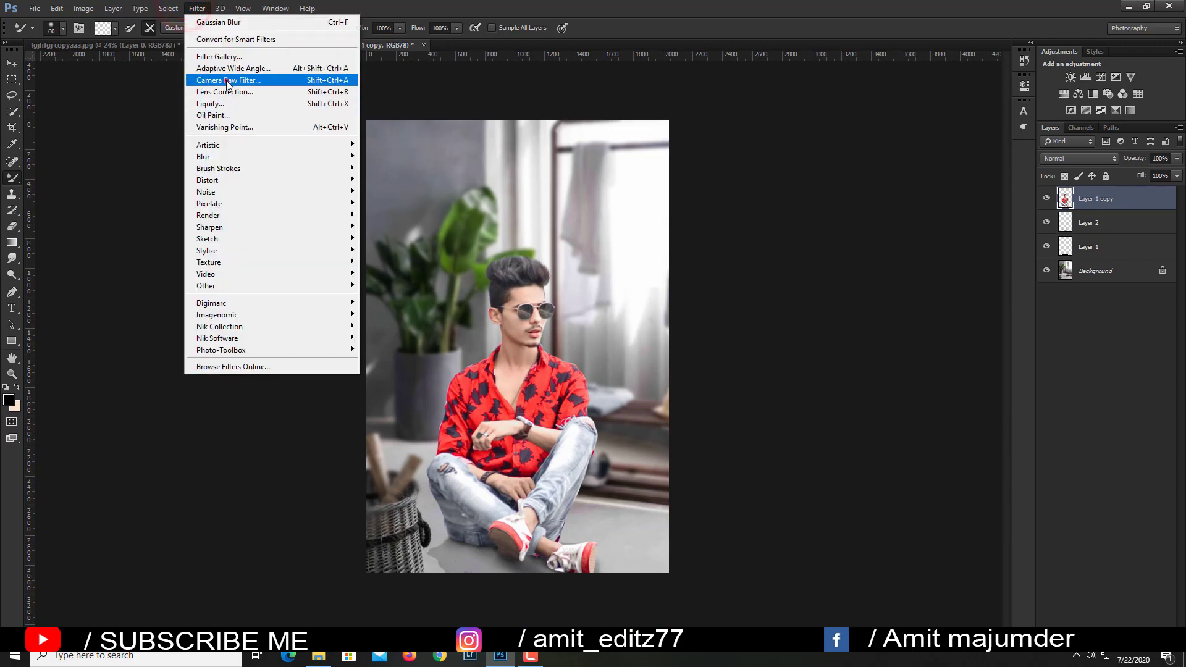
left_click(226, 81)
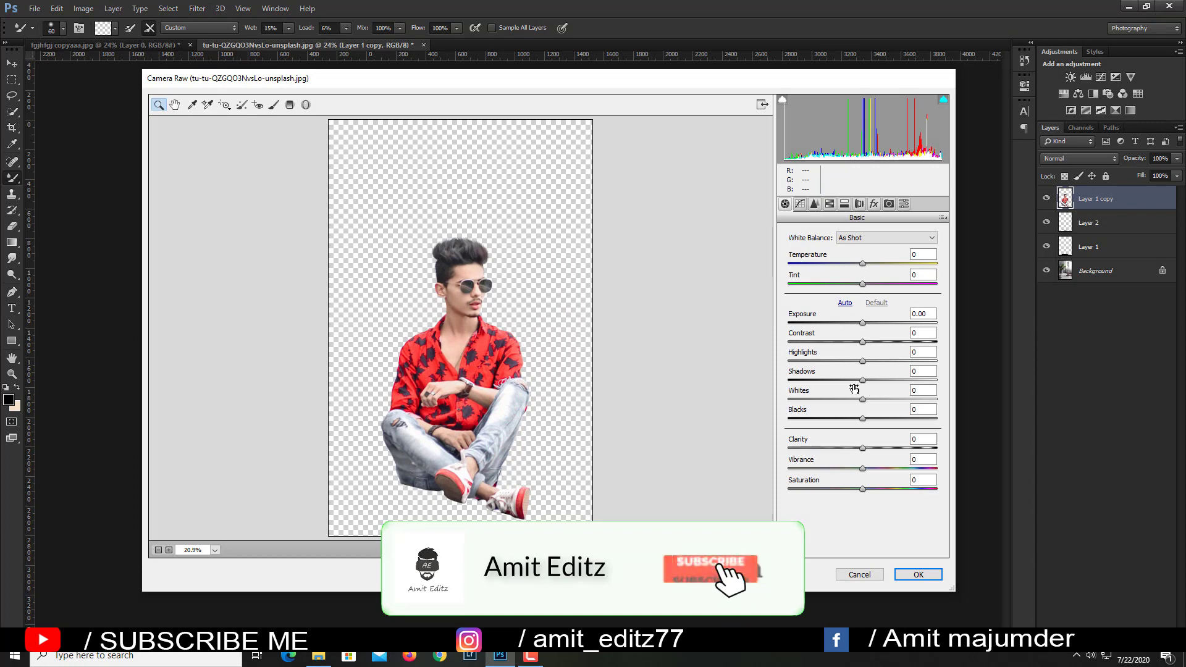
mouse_move(856, 379)
left_mouse_down()
mouse_move(930, 383)
mouse_move(885, 381)
left_mouse_up()
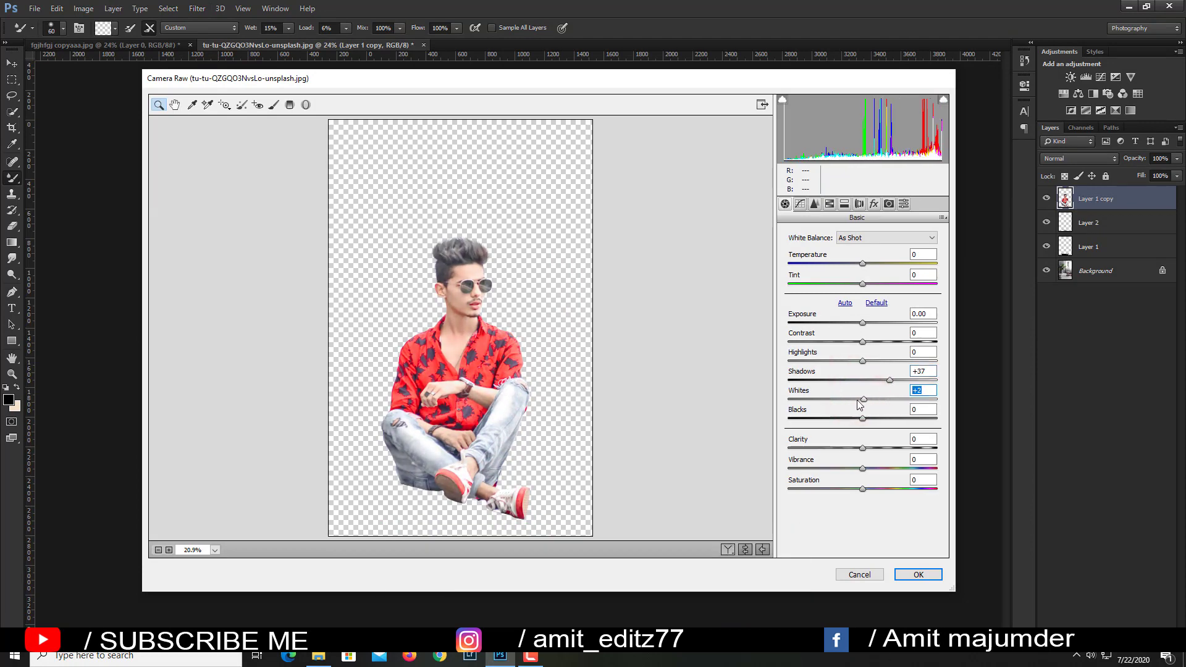
mouse_move(862, 399)
left_mouse_down()
mouse_move(805, 399)
mouse_move(922, 420)
left_mouse_up()
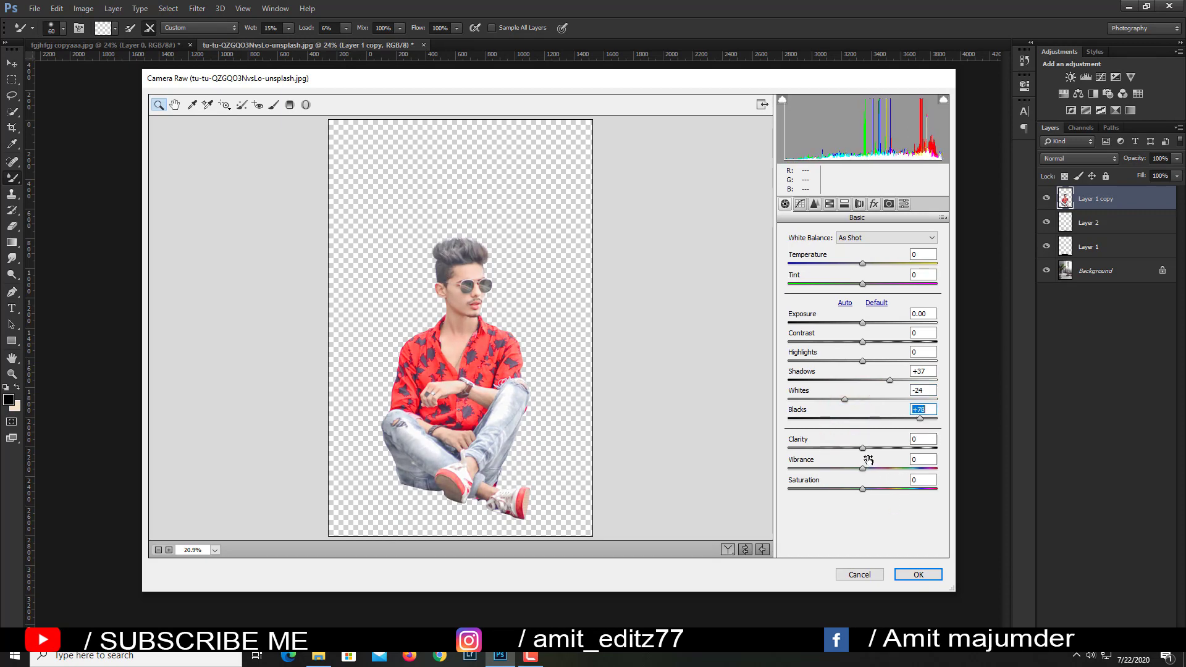
left_click_drag(863, 448, 875, 448)
left_click_drag(863, 341, 875, 346)
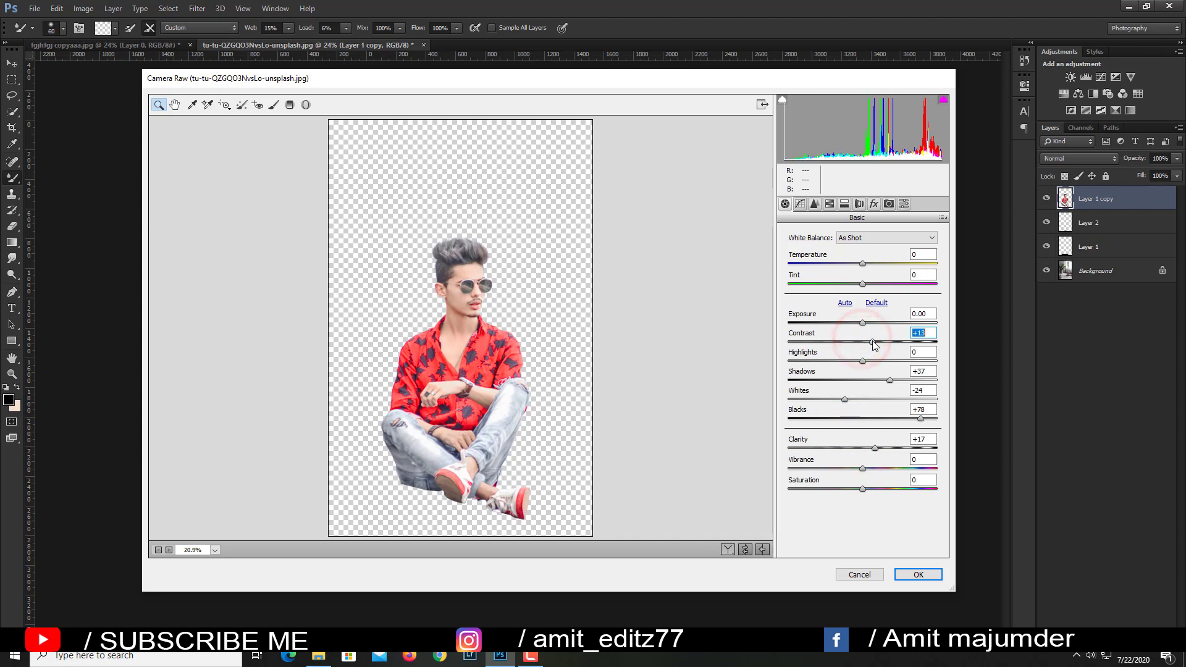
Set HSL Luminance Oranges +8 and Saturation Reds +34, then apply the filter.
left_click(829, 204)
left_click(852, 251)
left_click_drag(862, 311, 868, 311)
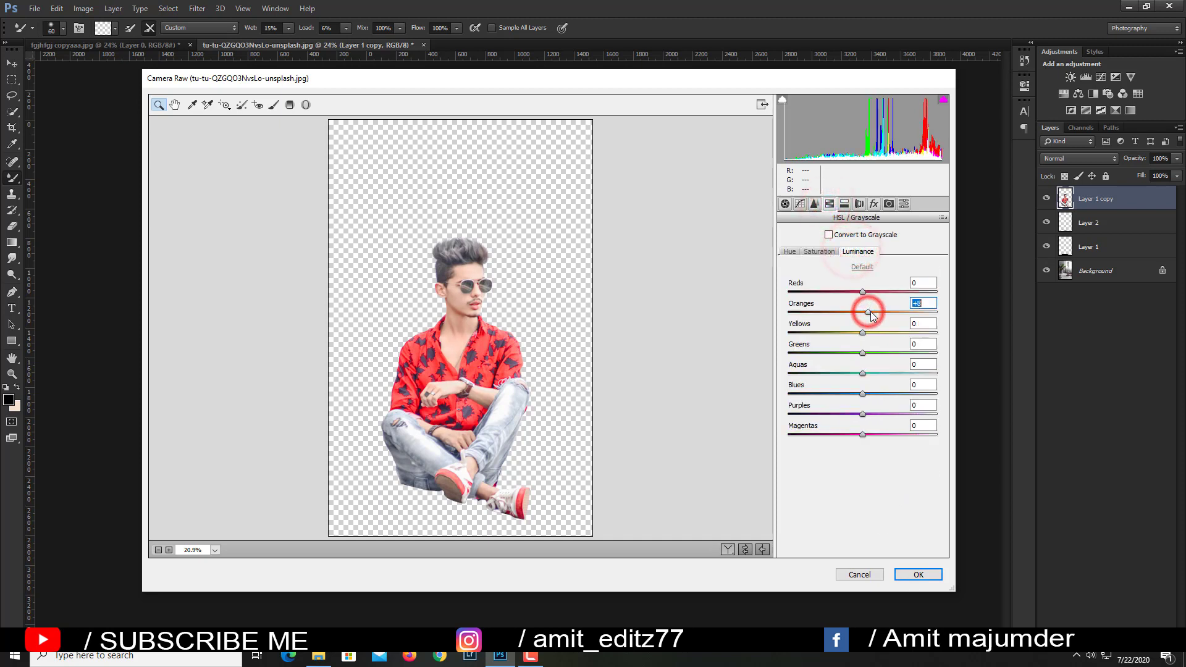
left_click(815, 251)
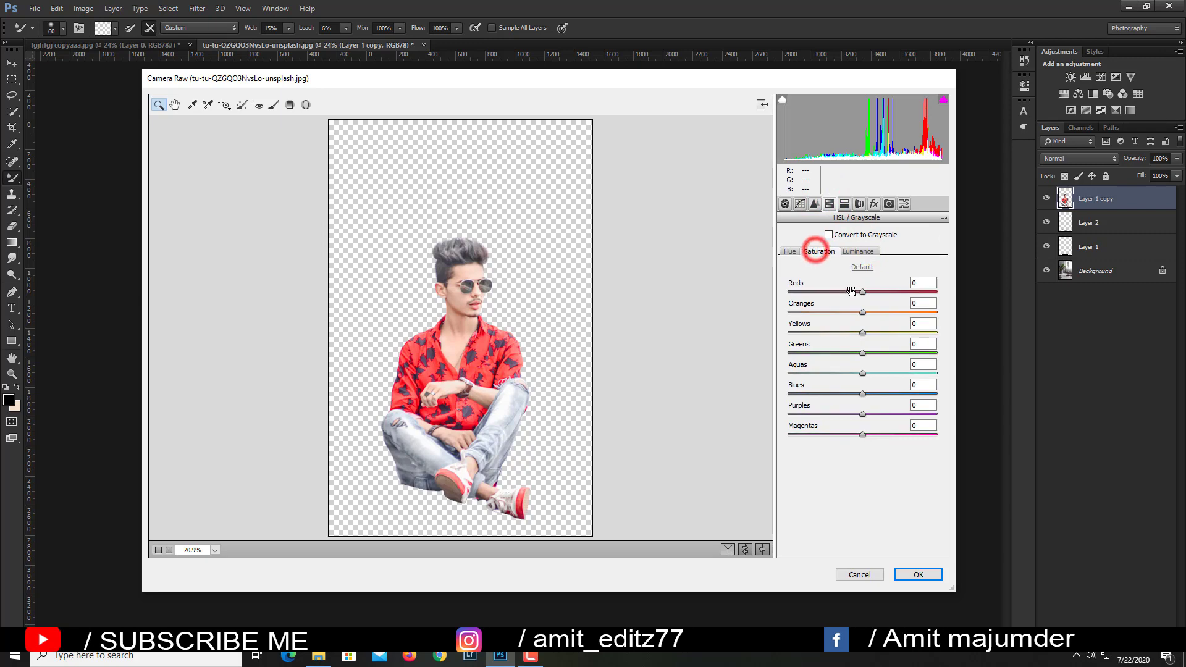
left_click_drag(862, 291, 887, 291)
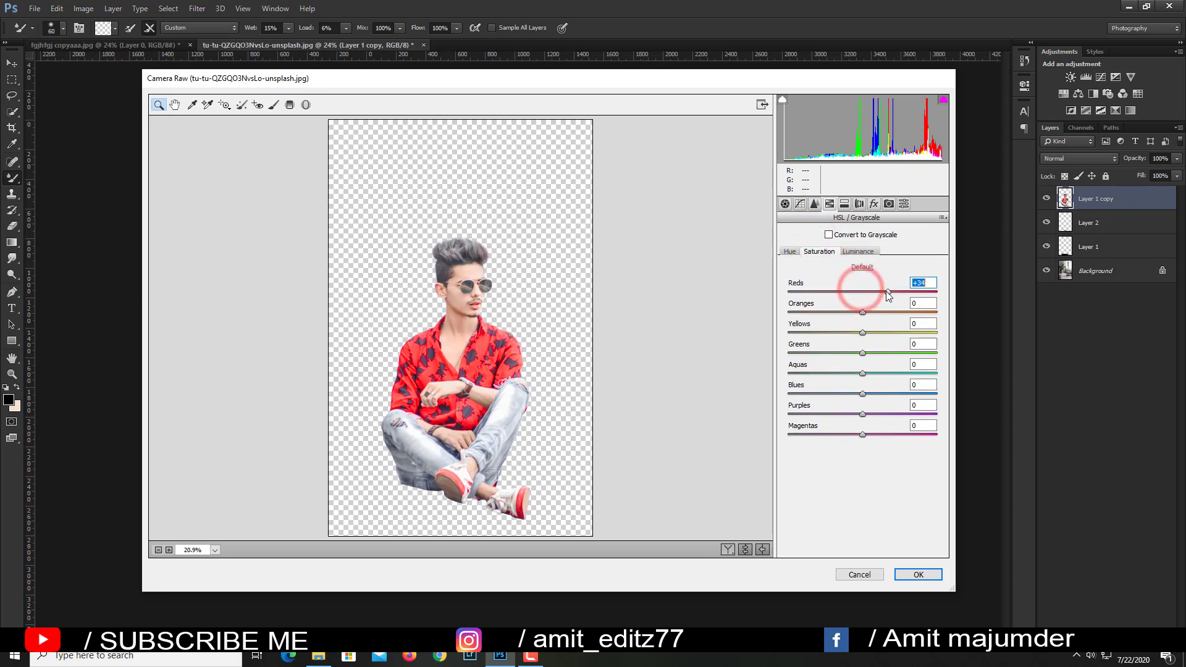
left_click(920, 575)
scroll(566, 413, "down", 1)
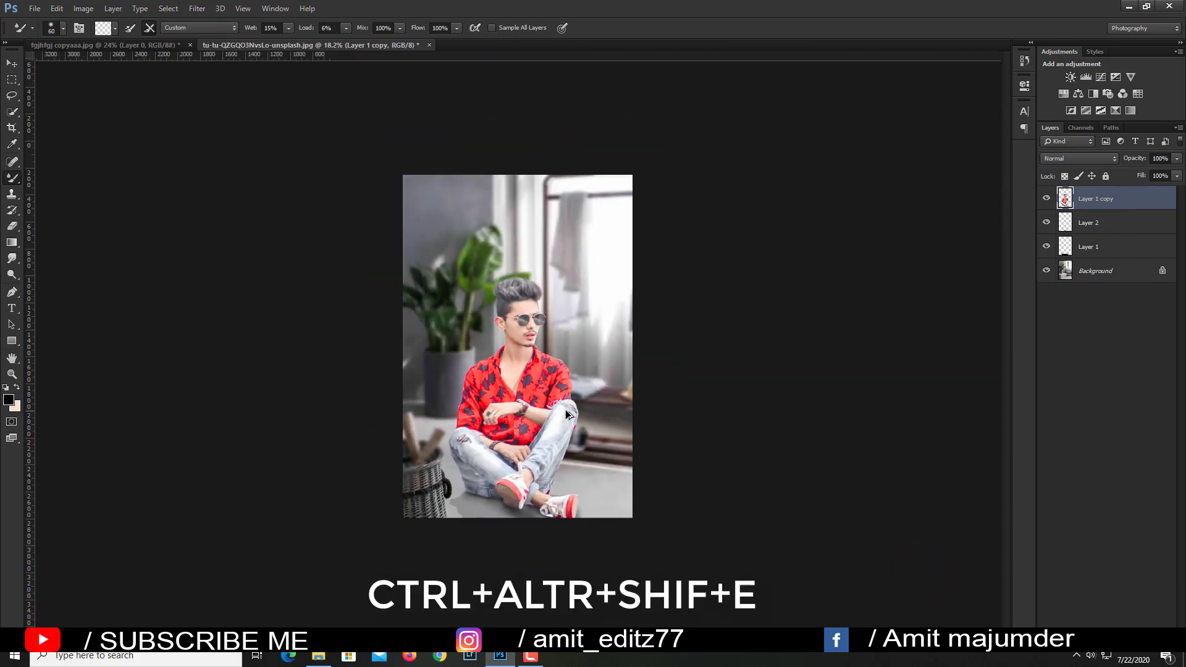
Stamp all visible layers into a new merged Layer 3.
key("ctrl+alt+shift+e")
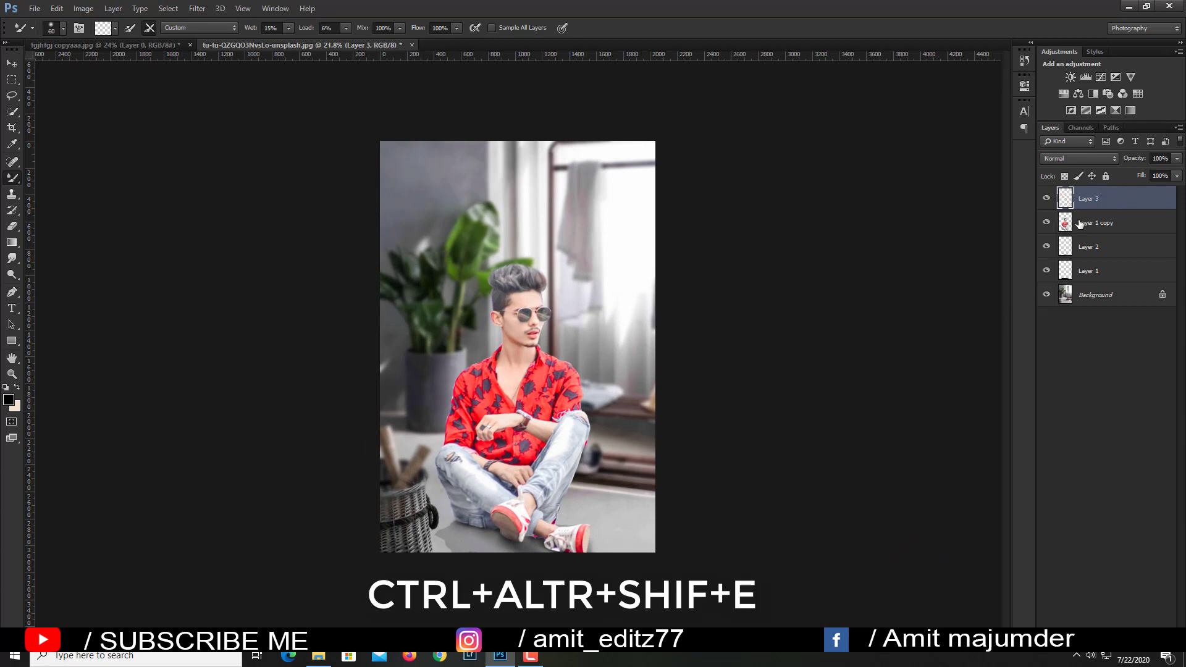
left_click(11, 127)
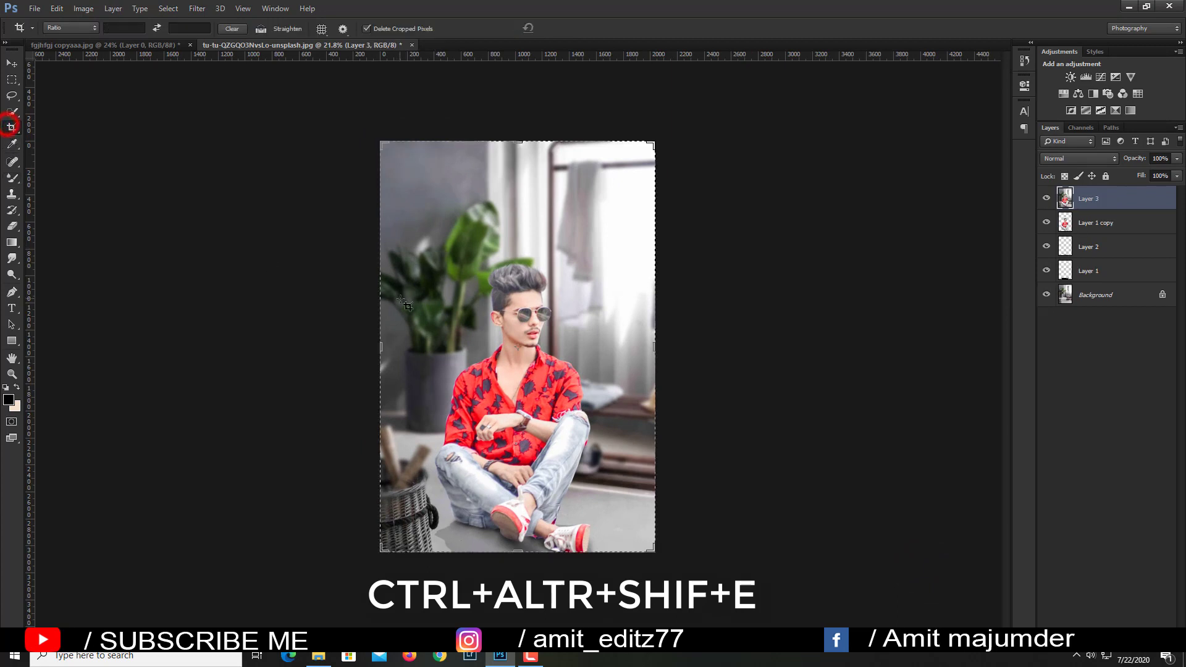
left_click(12, 242)
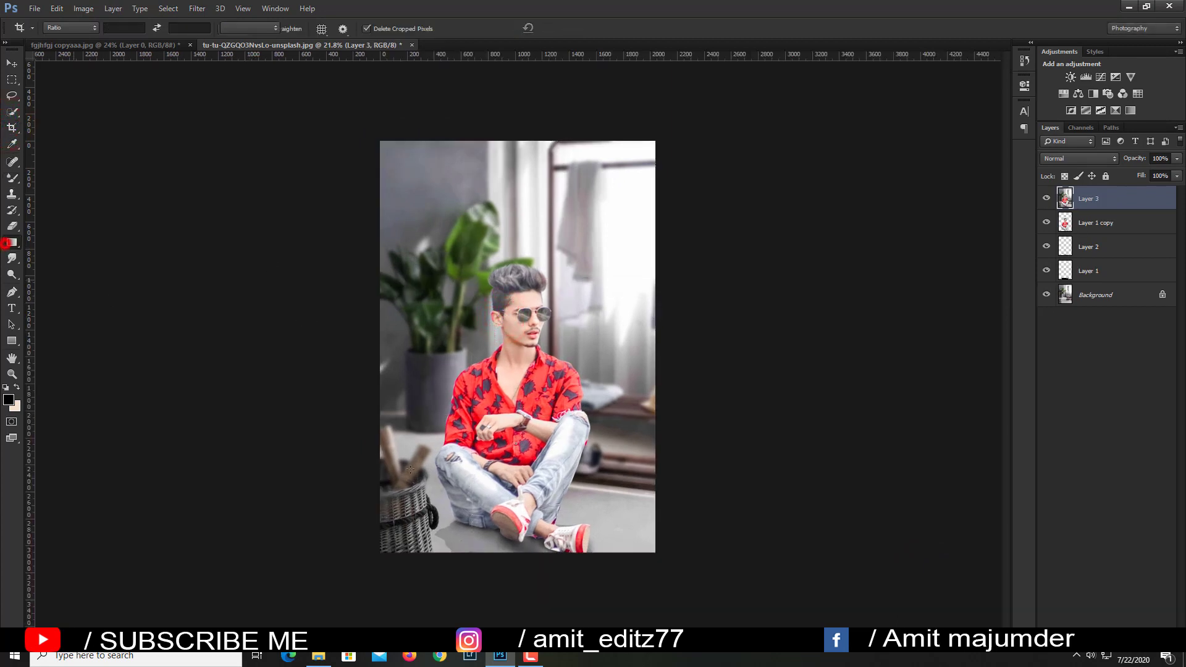
Darken the bottom floor with three short upward gradients, then make Layer 3 active.
left_click_drag(506, 577, 501, 489)
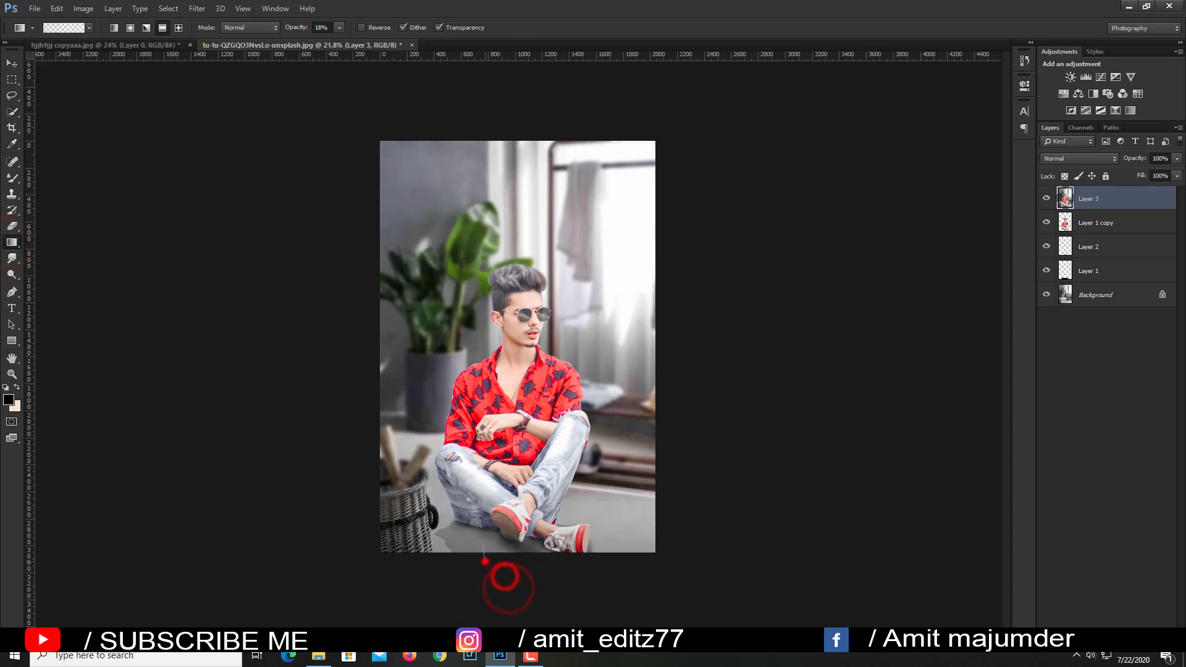
left_click_drag(630, 575, 618, 500)
left_click_drag(472, 562, 478, 488)
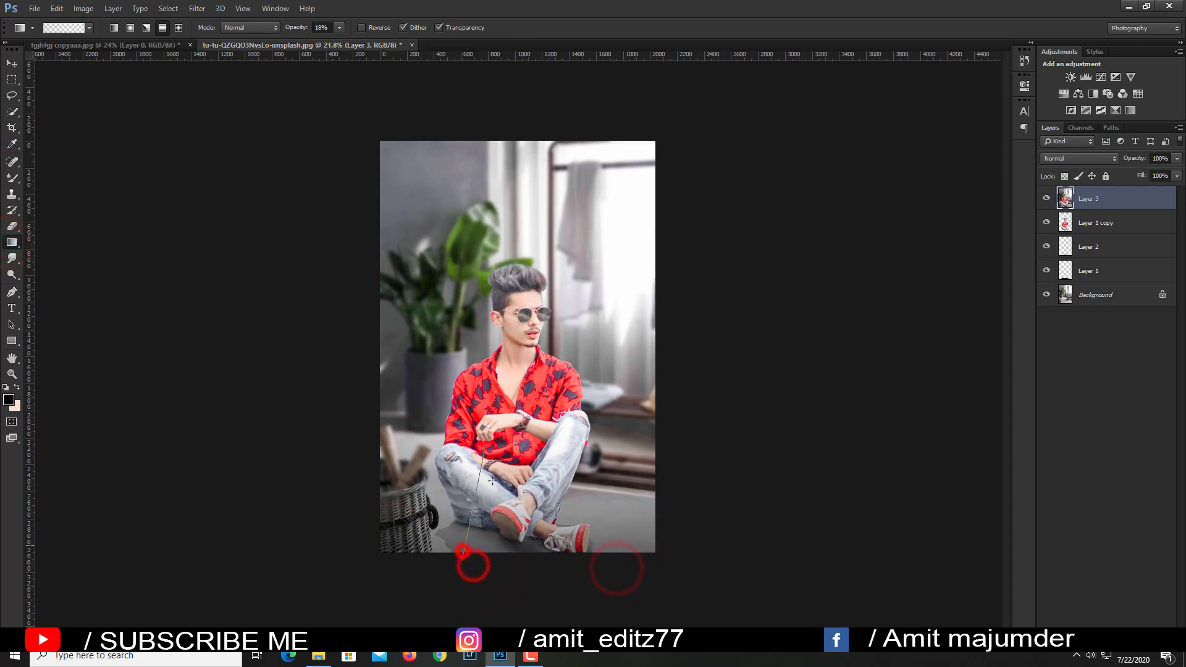
key("ctrl+plus")
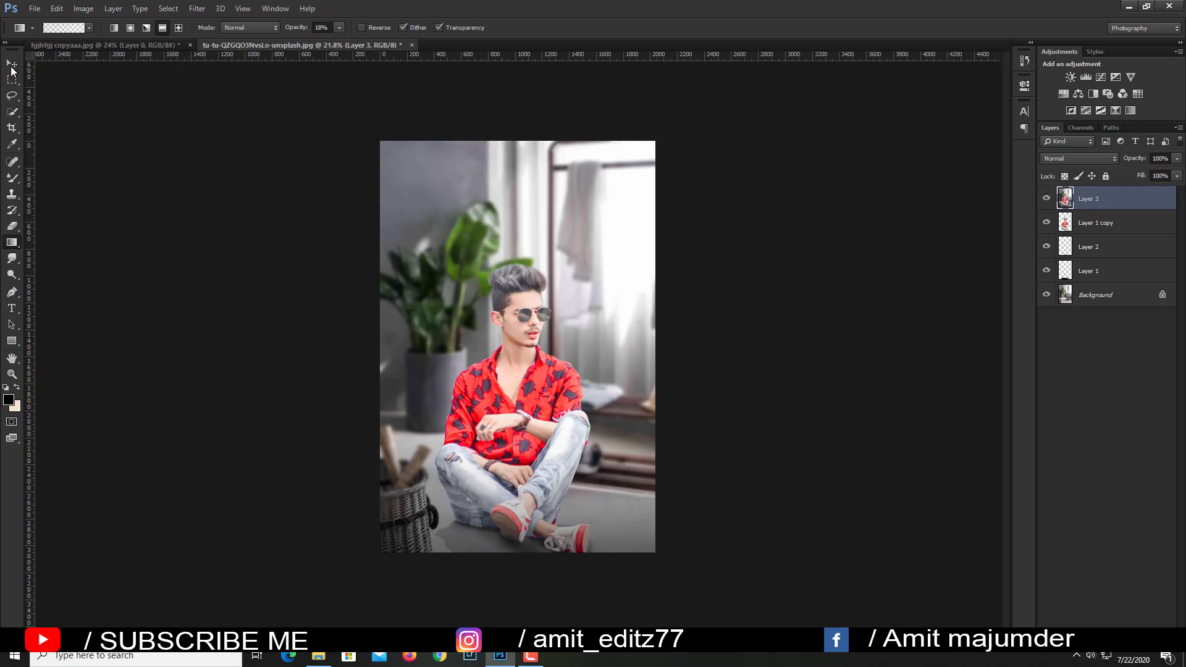
left_click(11, 64)
left_click(1117, 202)
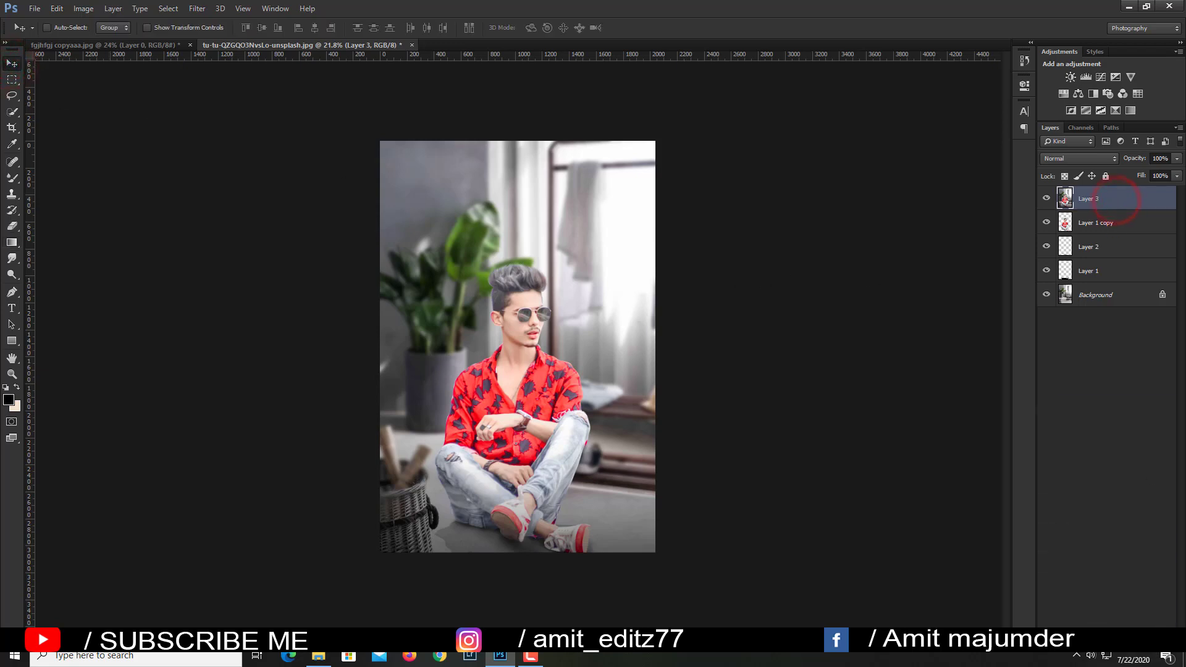
Duplicate Layer 3 and, in Camera Raw, cool the white balance and raise contrast.
key("ctrl+j")
left_click(197, 8)
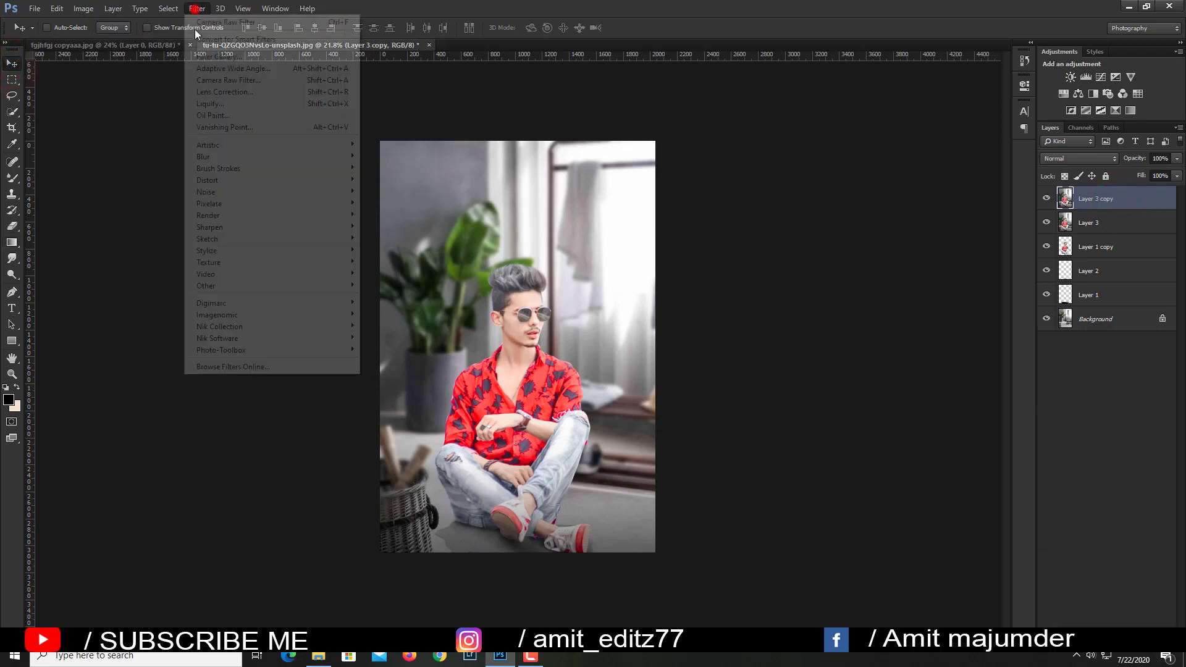
left_click(202, 78)
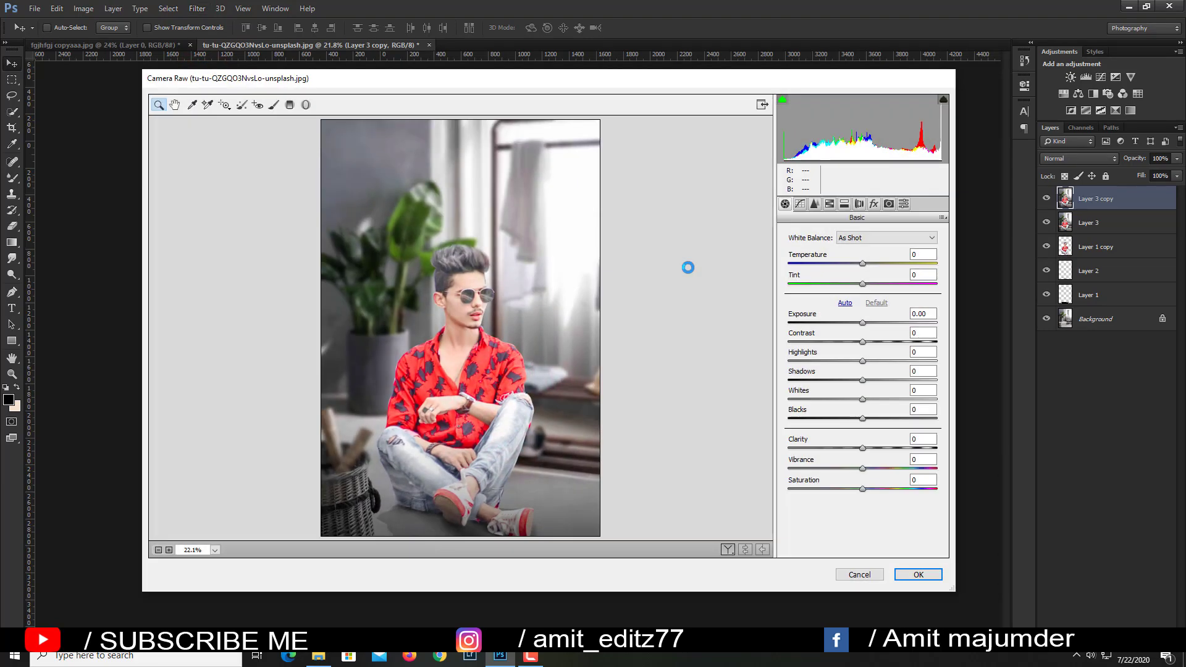
left_click_drag(862, 263, 857, 265)
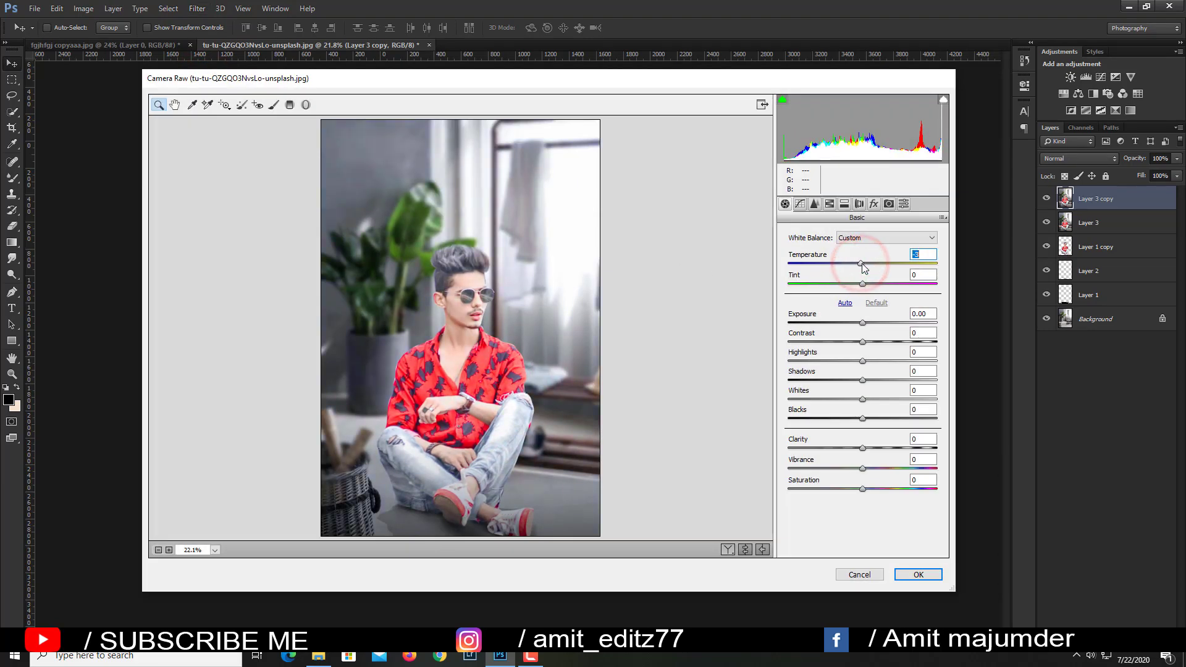
mouse_move(858, 341)
left_mouse_down()
mouse_move(873, 341)
mouse_move(878, 381)
left_mouse_up()
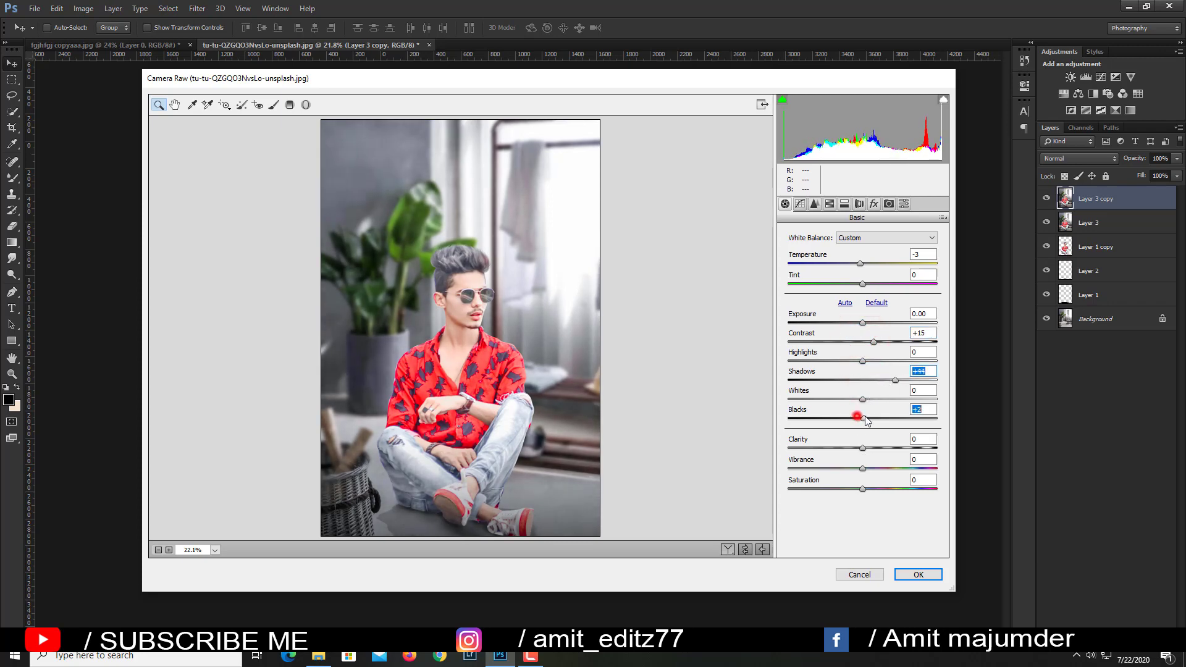
Shift the yellows' hue toward green and nudge the greens' hue in HSL.
left_click(862, 468)
left_click(829, 204)
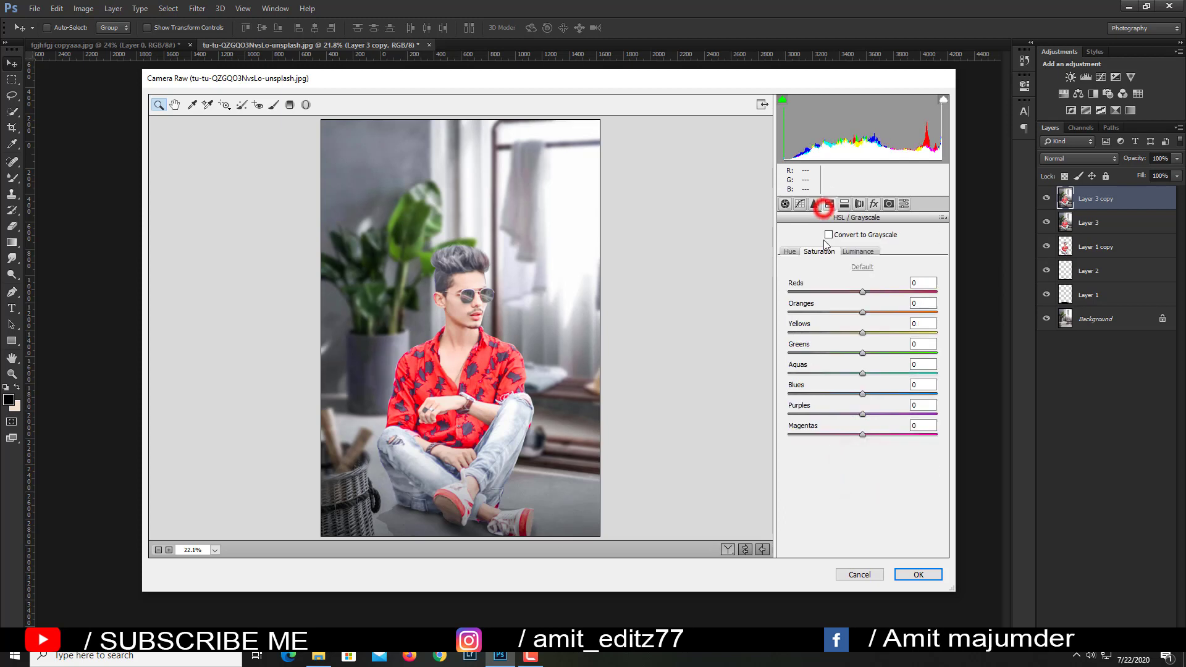
left_click(789, 251)
left_click_drag(863, 333, 928, 332)
mouse_move(858, 352)
left_mouse_down()
mouse_move(882, 358)
mouse_move(826, 365)
left_mouse_up()
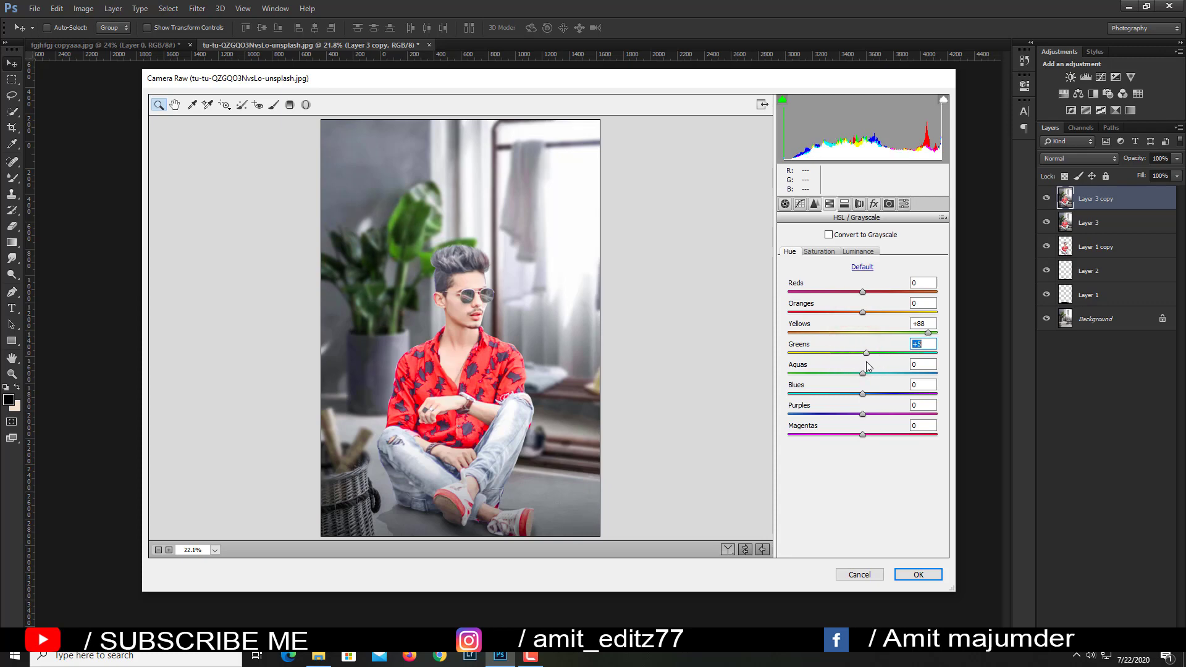
Adjust green saturation, brighten green luminance, and add a -16 post-crop vignette.
left_click(831, 252)
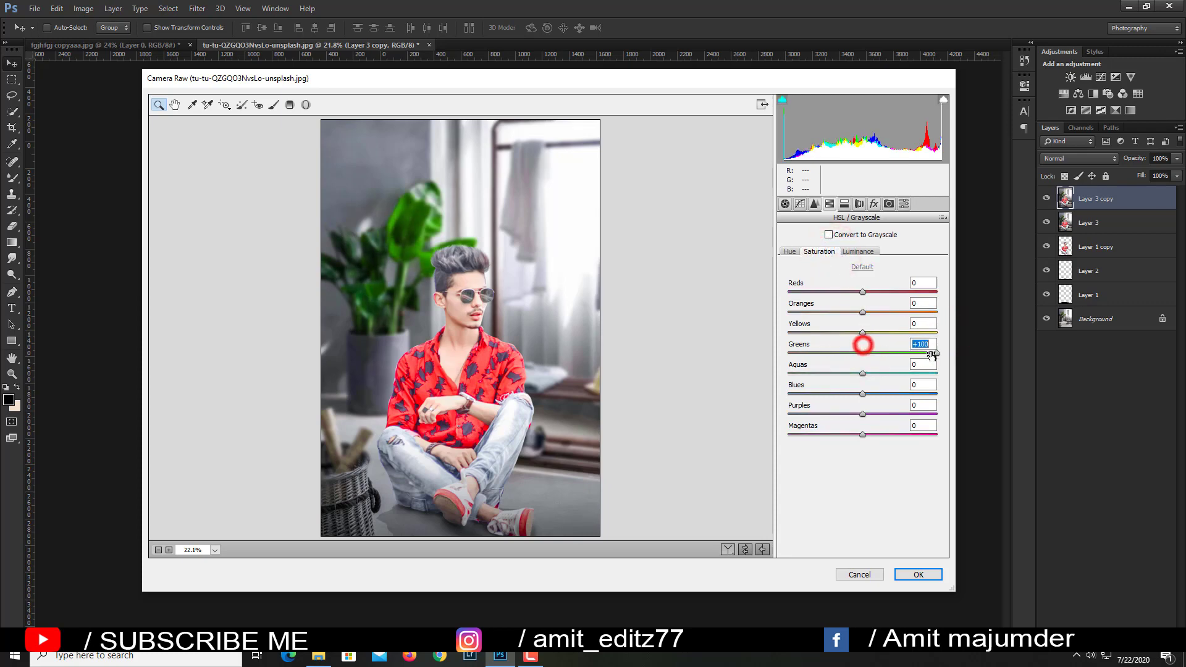
left_click_drag(860, 349, 857, 360)
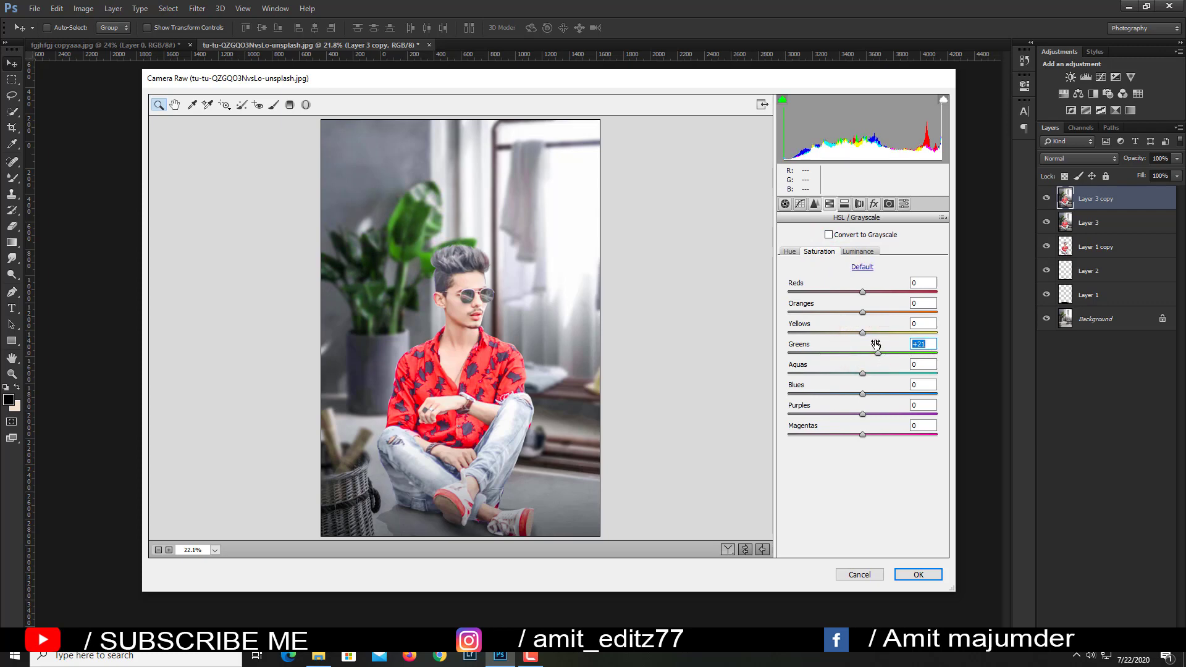
left_click(857, 252)
mouse_move(862, 353)
left_mouse_down()
mouse_move(908, 354)
mouse_move(853, 363)
mouse_move(861, 405)
left_mouse_up()
left_click(874, 204)
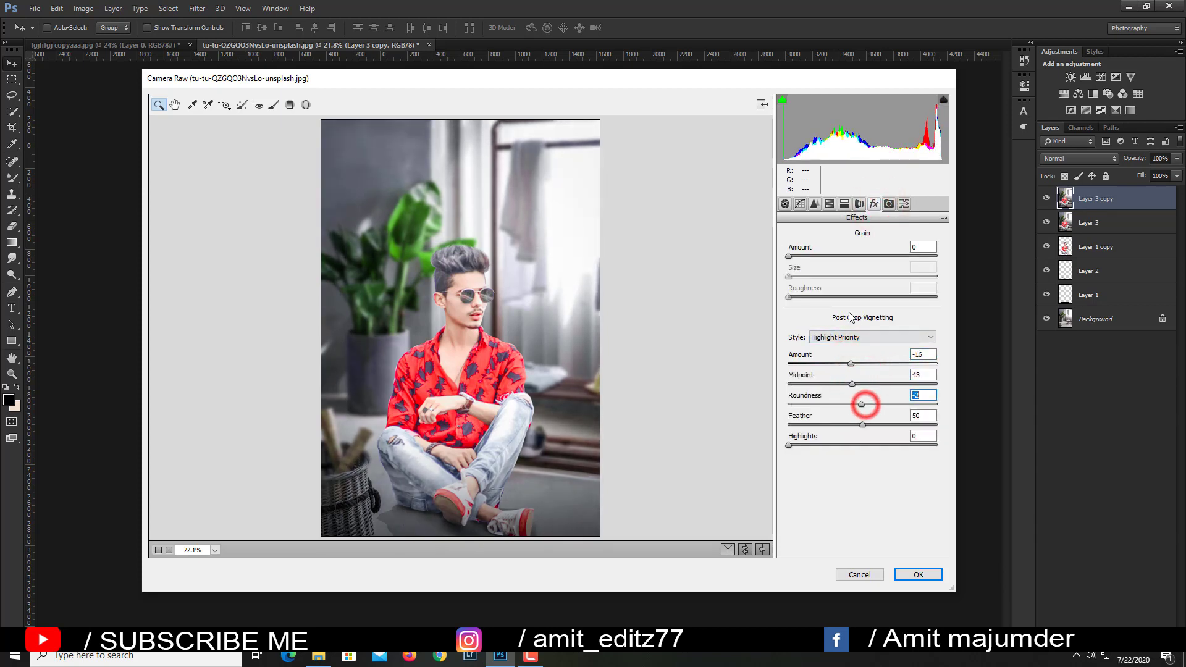
Lower the orange saturation and shift the blue and green primary hues.
left_click(829, 204)
left_click(827, 250)
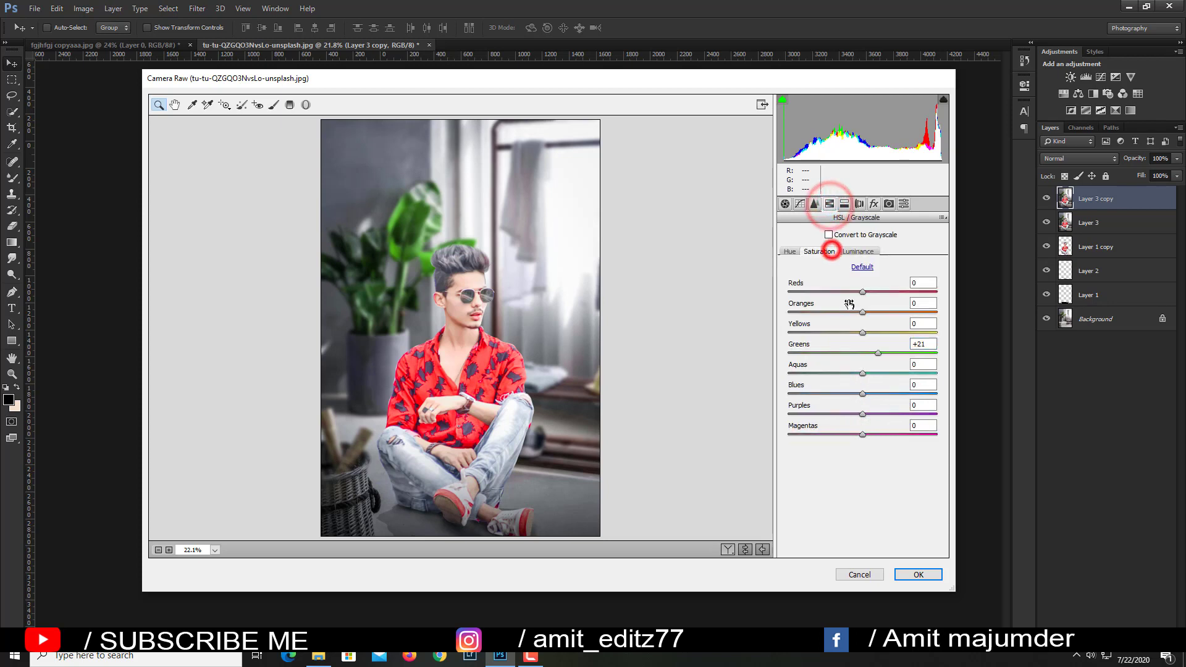
left_click_drag(863, 311, 851, 320)
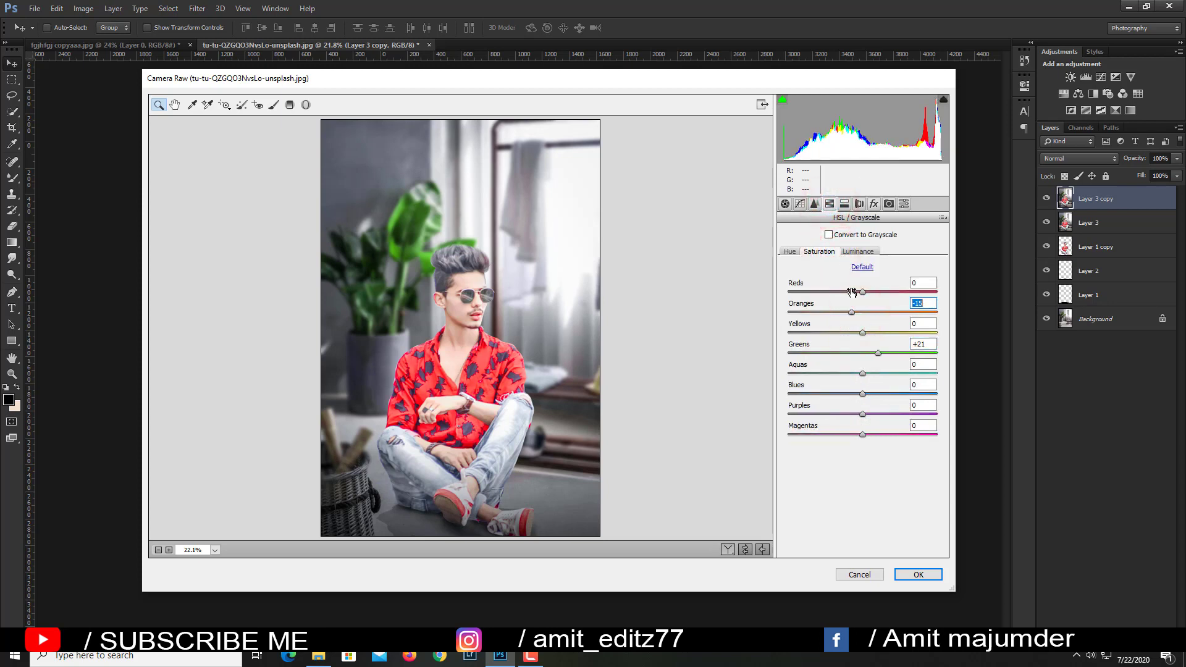
left_click(814, 204)
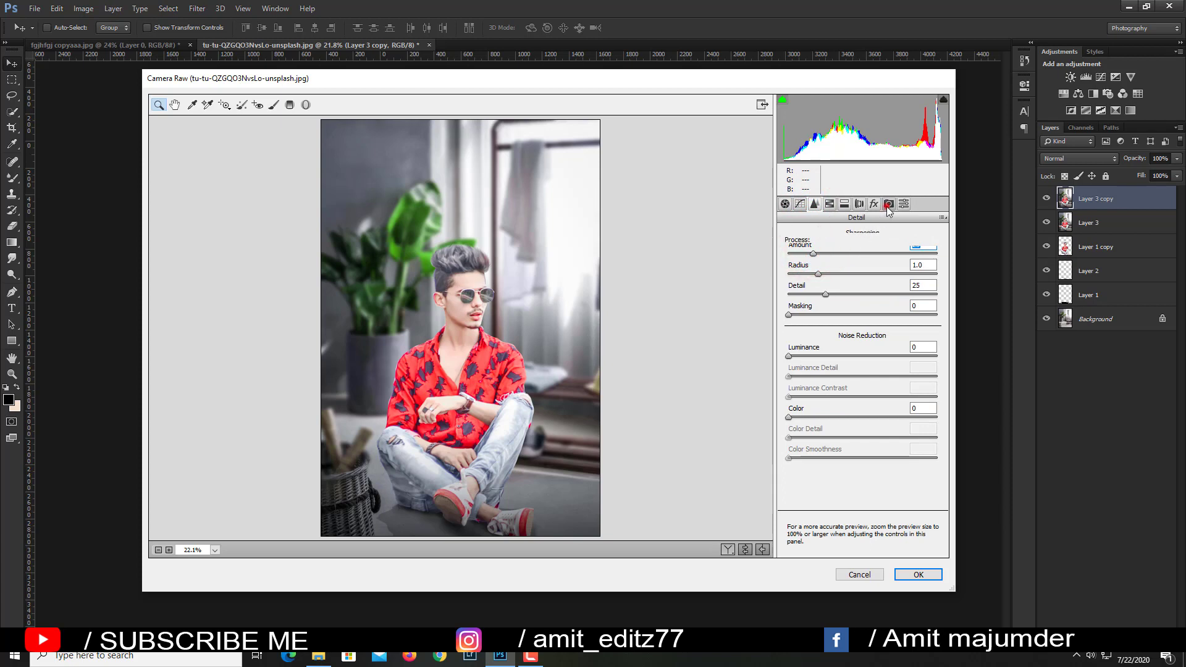
left_click_drag(863, 436, 837, 437)
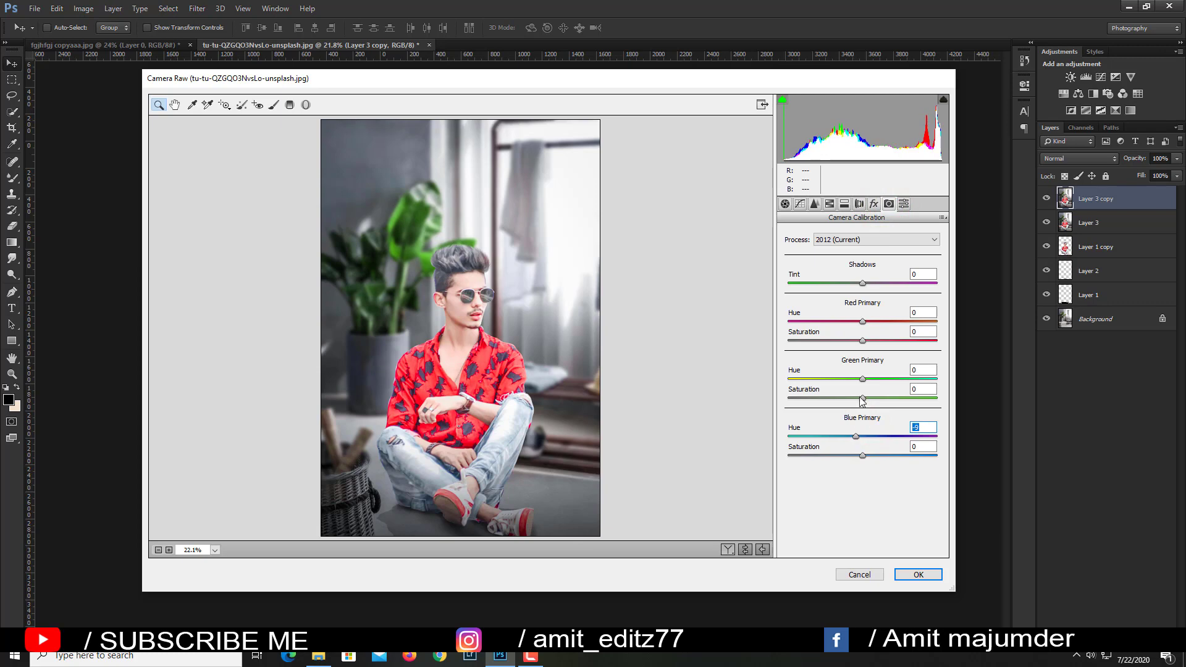
mouse_move(910, 375)
left_mouse_down()
mouse_move(840, 379)
mouse_move(852, 385)
left_mouse_up()
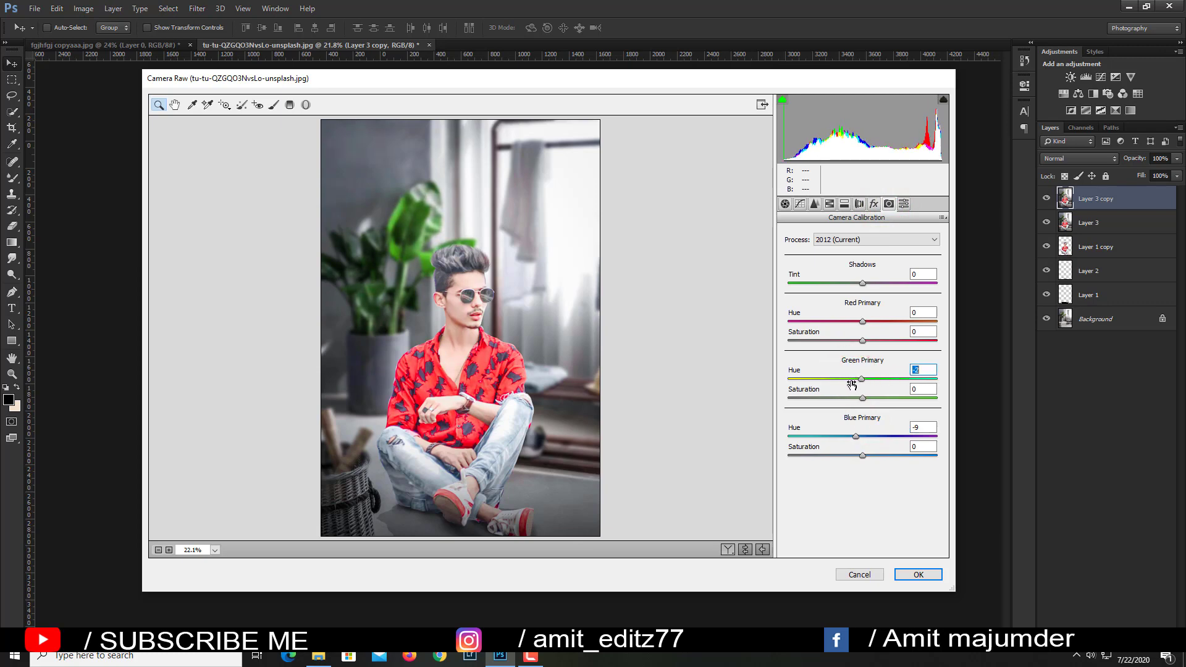
Shift the blues' and aquas' hues and boost the blues' saturation.
left_click(832, 204)
left_click(850, 250)
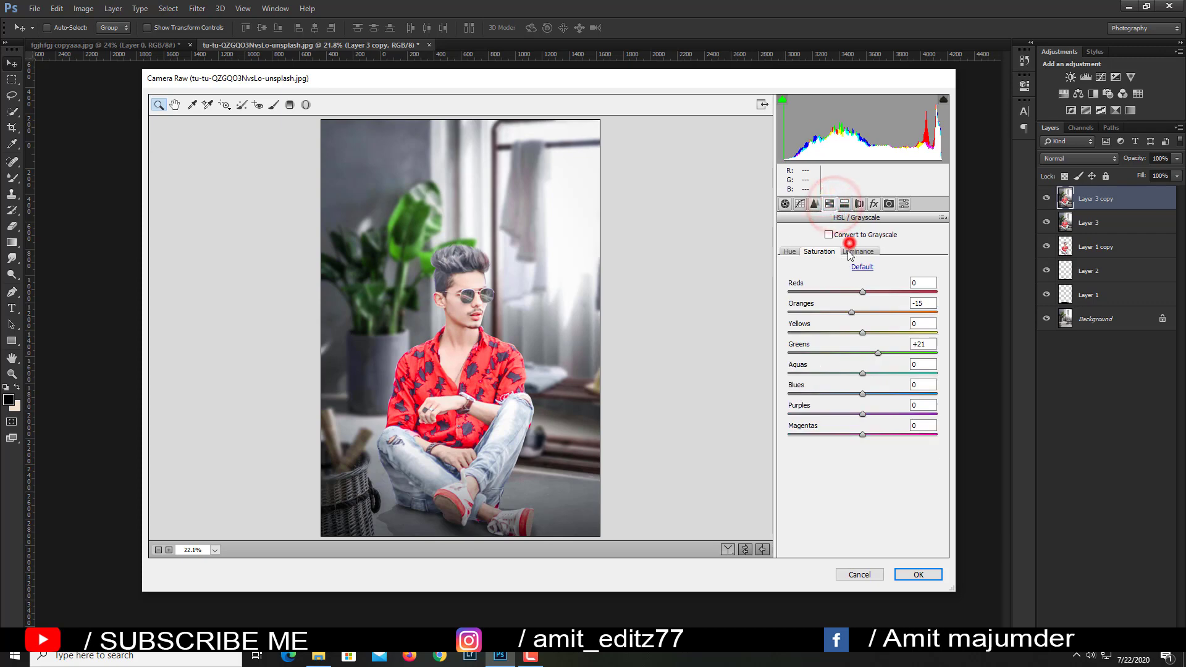
left_click(790, 252)
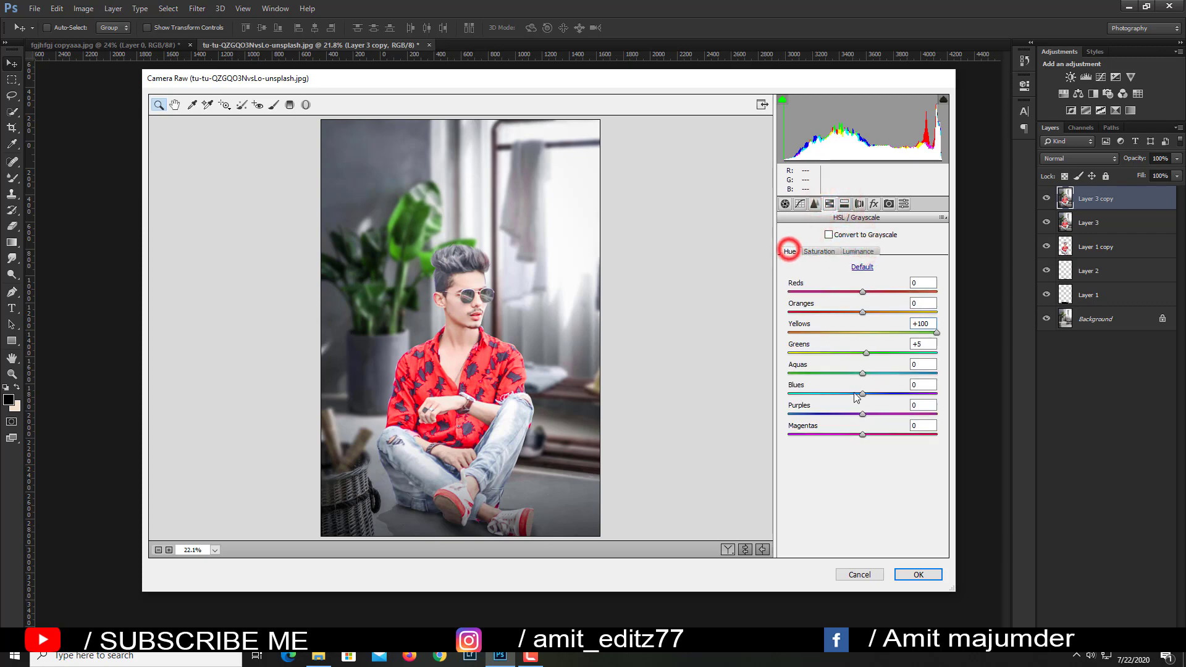
left_click_drag(862, 394, 845, 394)
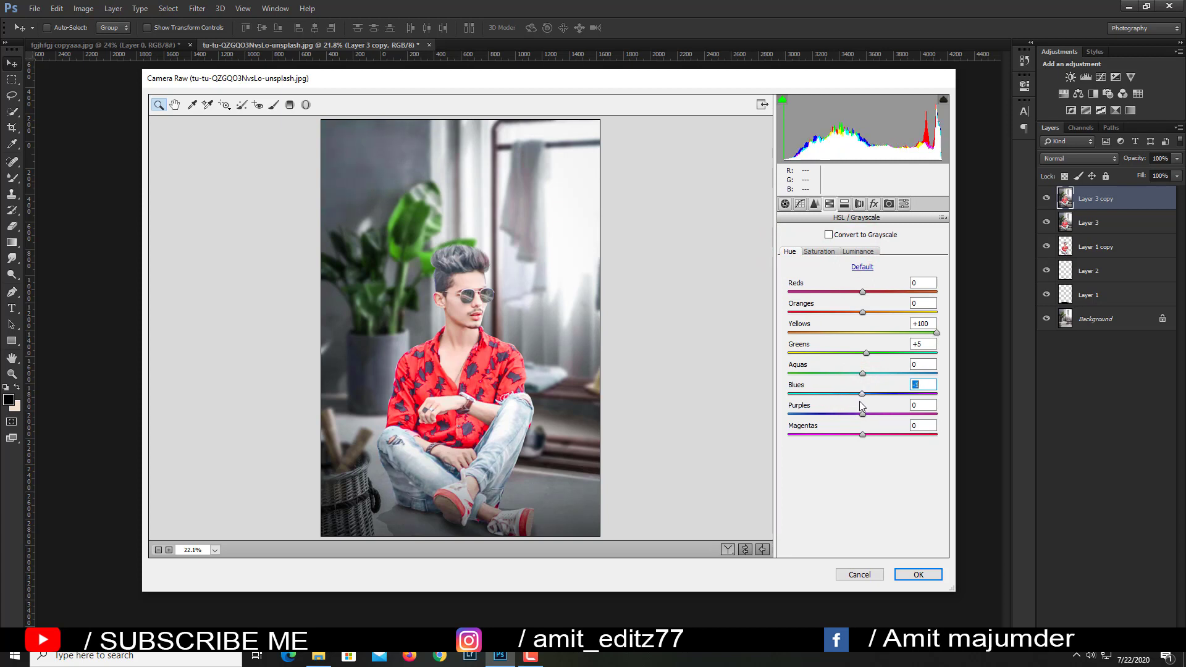
left_click_drag(857, 369, 804, 373)
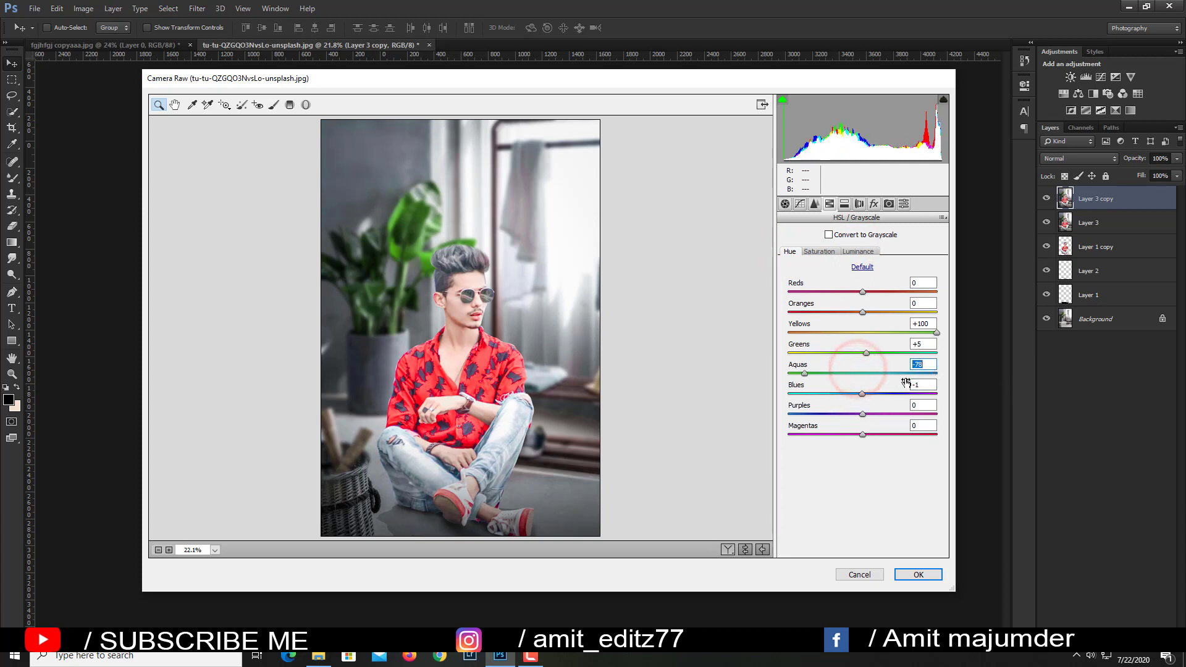
left_click(811, 252)
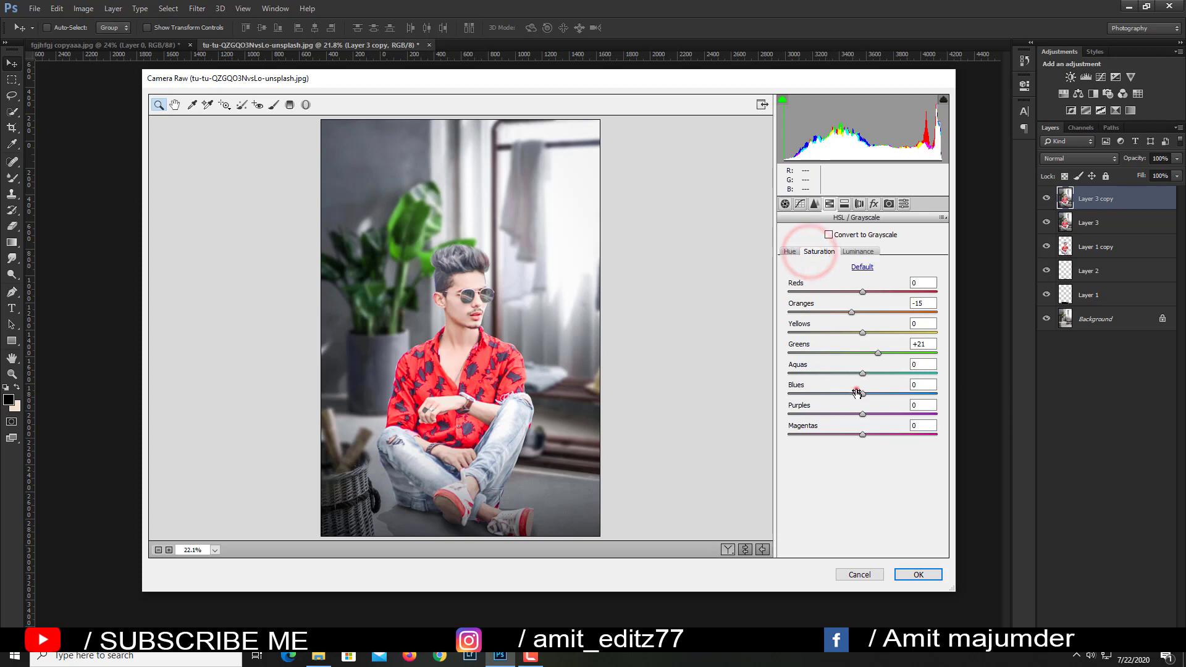
left_click_drag(862, 394, 880, 395)
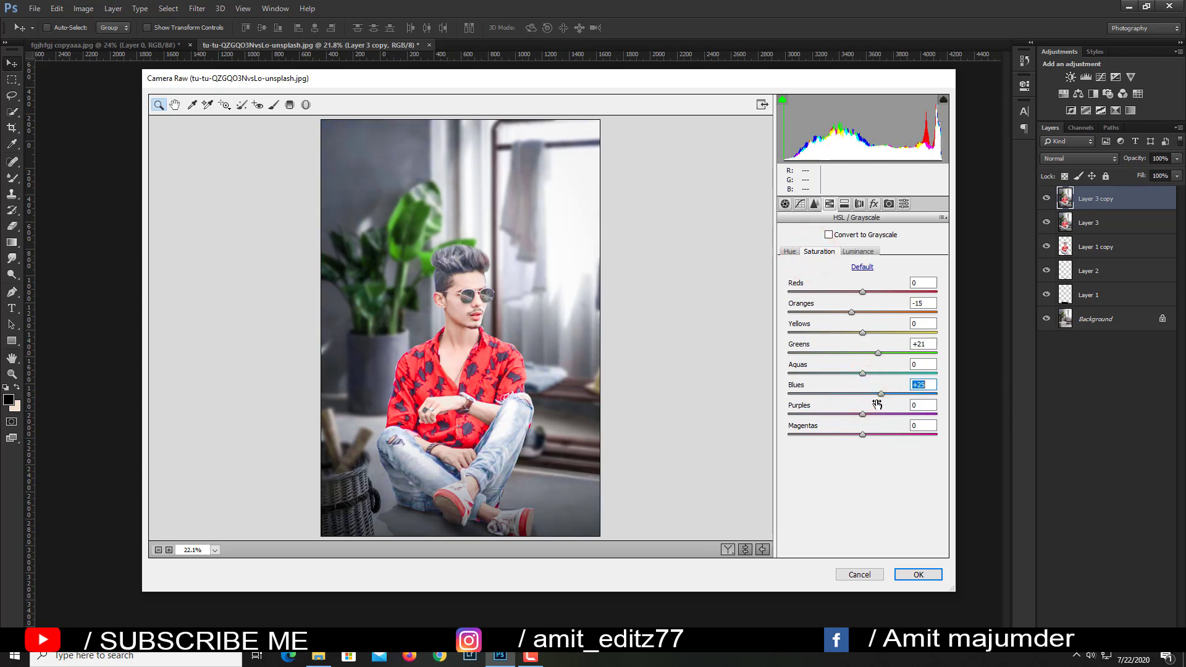
Cool the temperature, set a -22 vignette with more feather, and apply the Camera Raw grade.
left_click(785, 204)
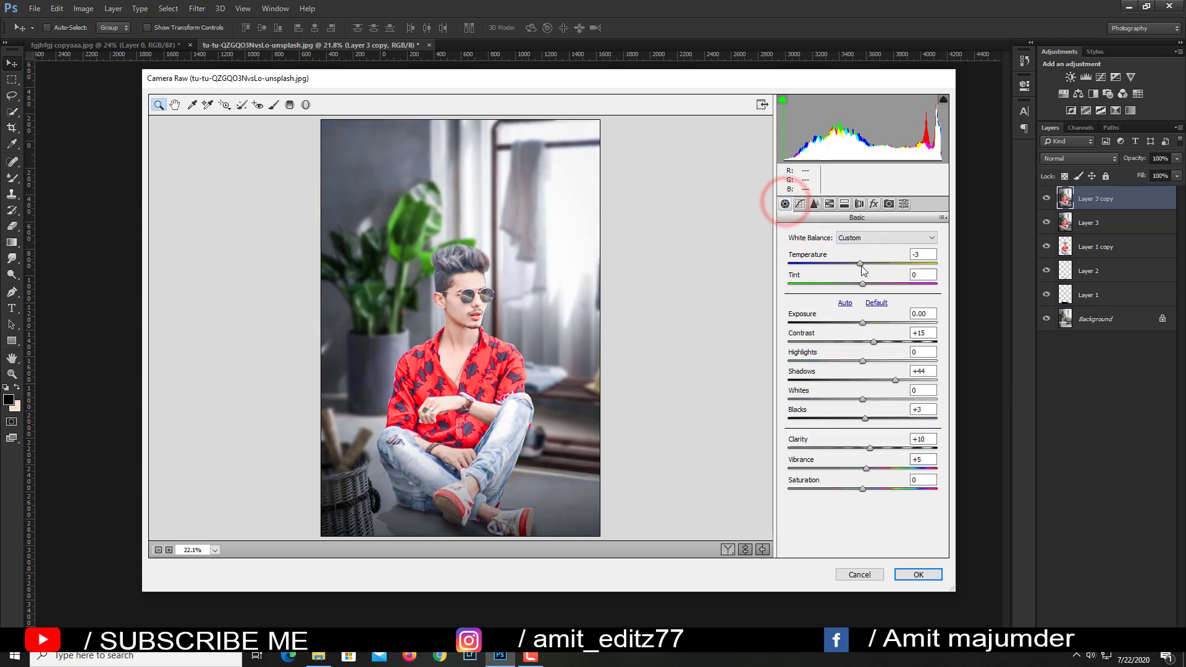
left_click_drag(862, 263, 861, 268)
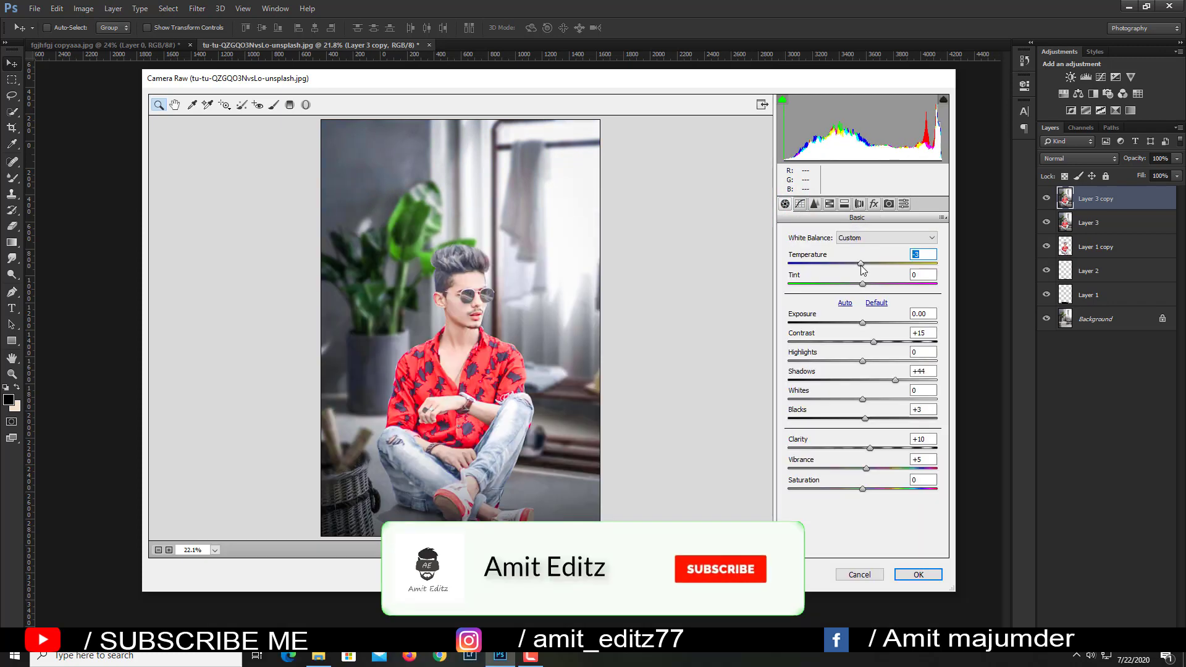
left_click(874, 204)
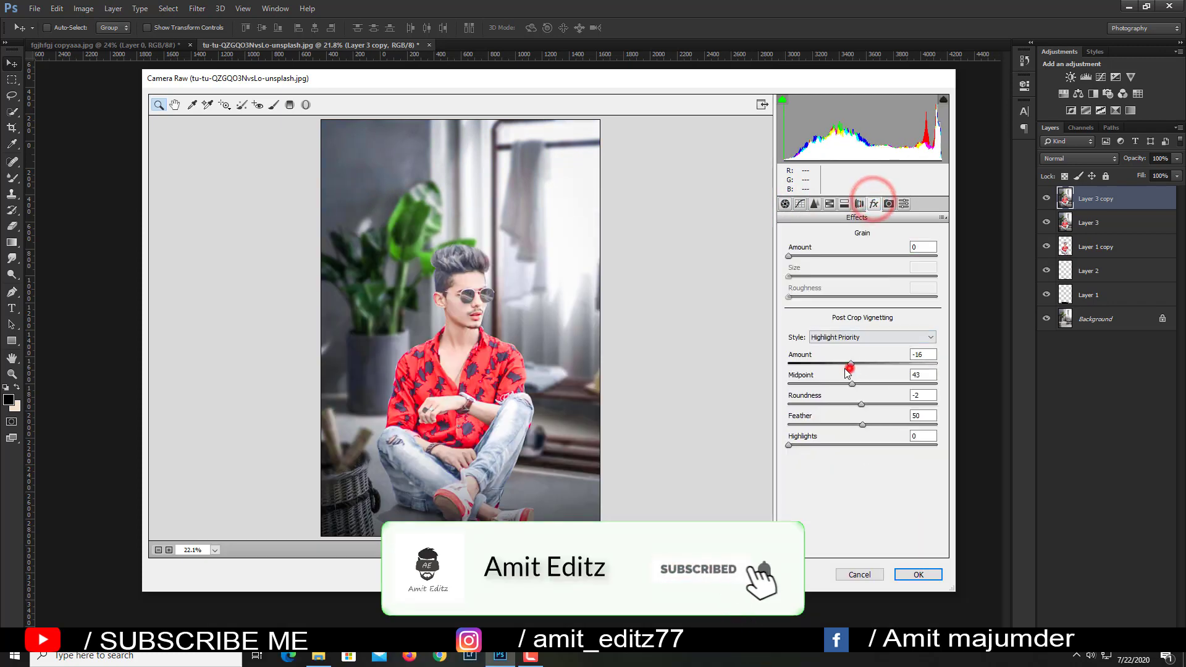
left_click(851, 365)
left_click_drag(851, 364, 846, 364)
left_click_drag(861, 424, 881, 425)
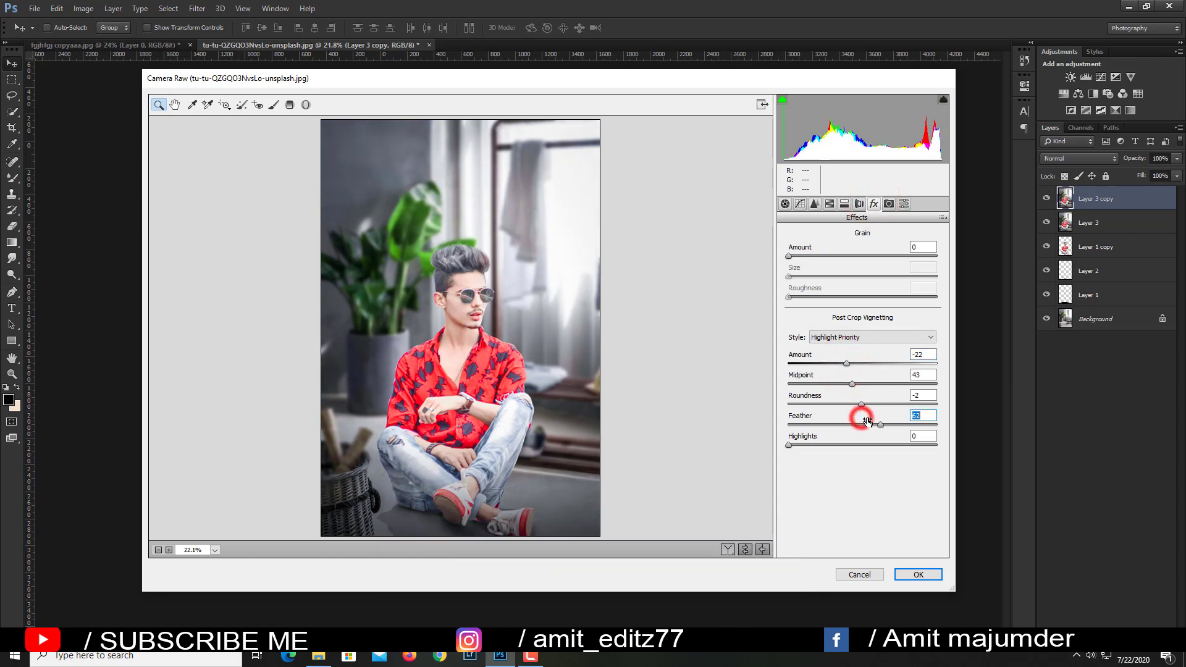
left_click(816, 204)
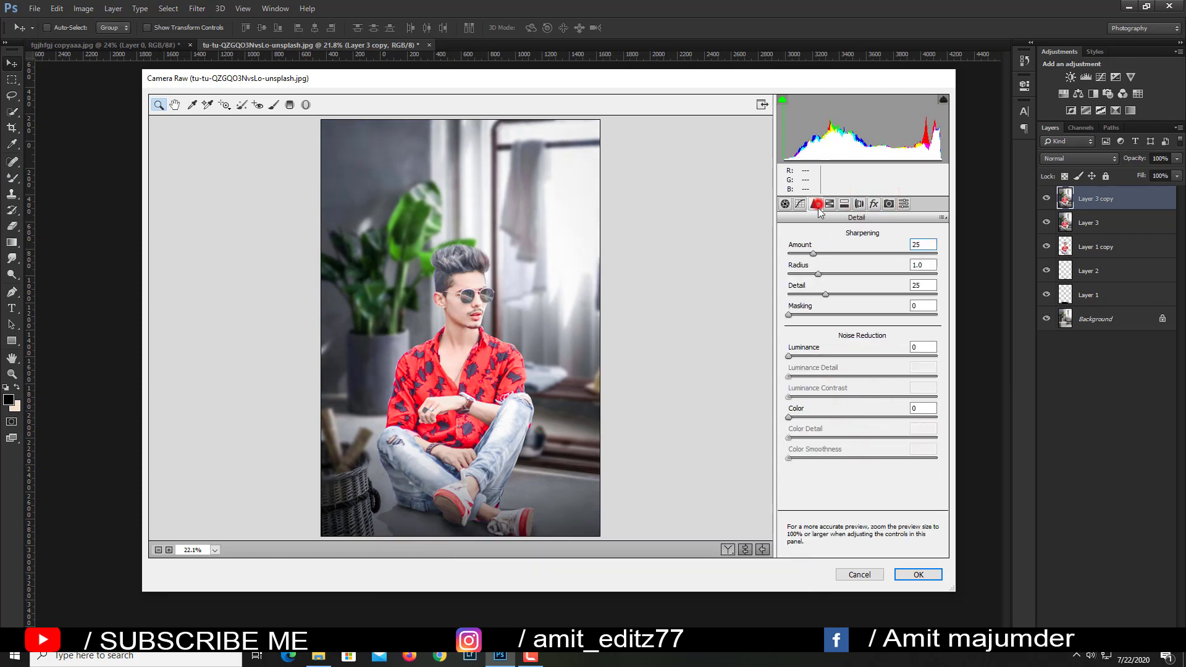
left_click(919, 575)
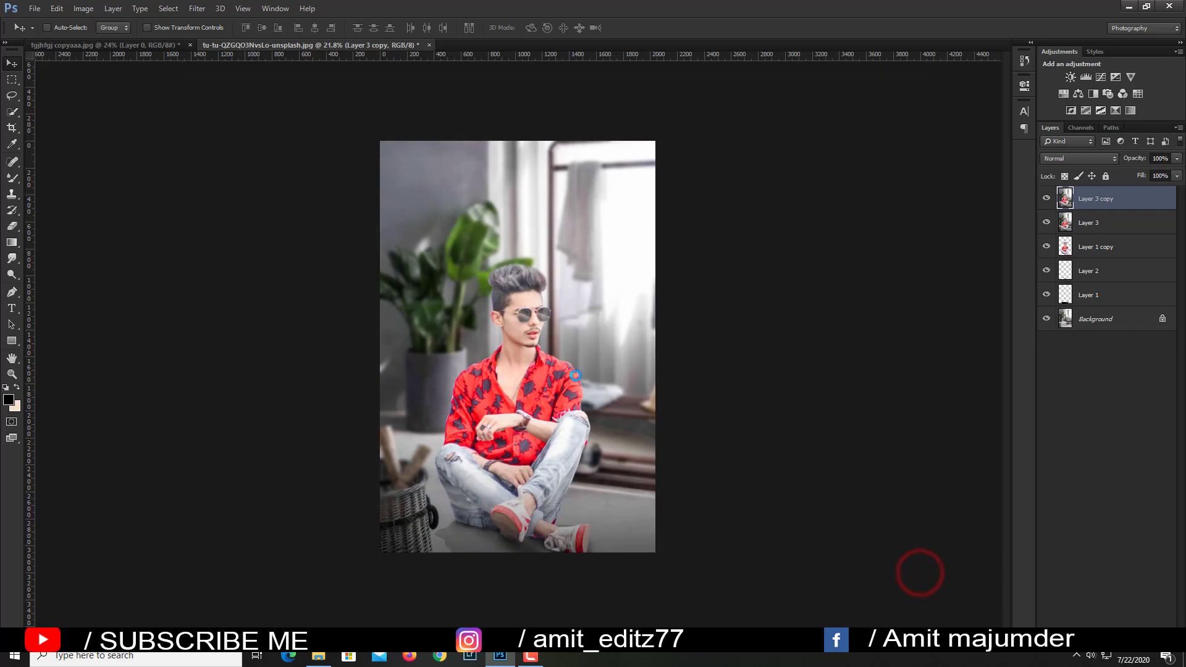
Duplicate the graded layer with Ctrl+J.
scroll(559, 371, "up", 2)
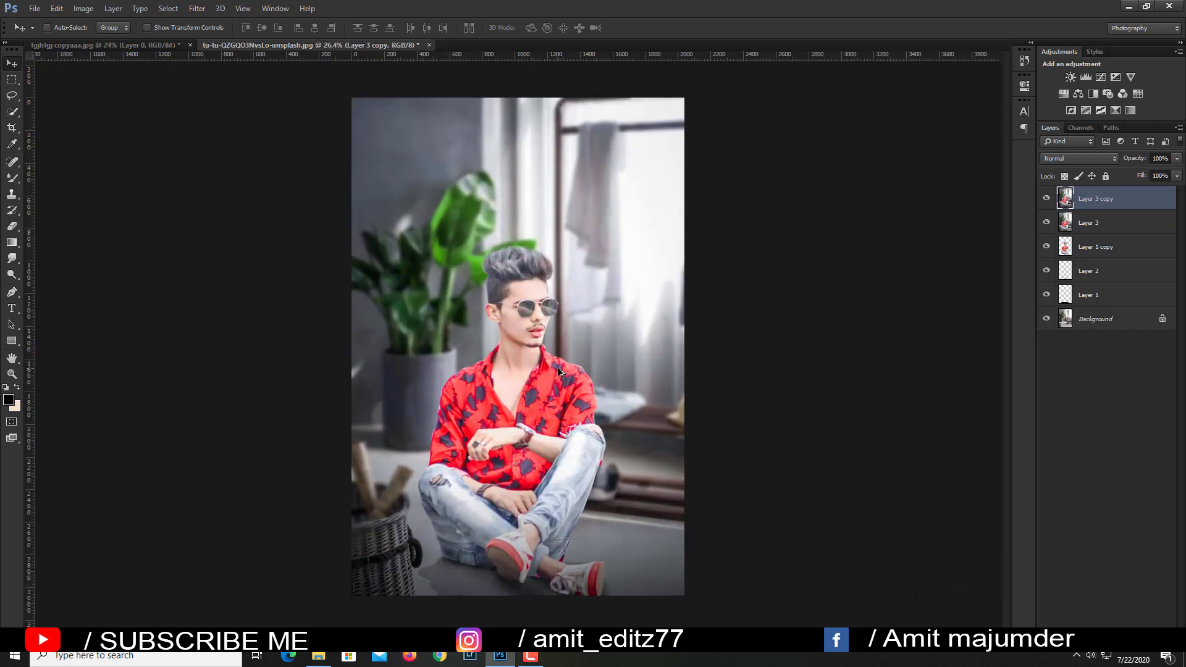
scroll(559, 371, "down", 2)
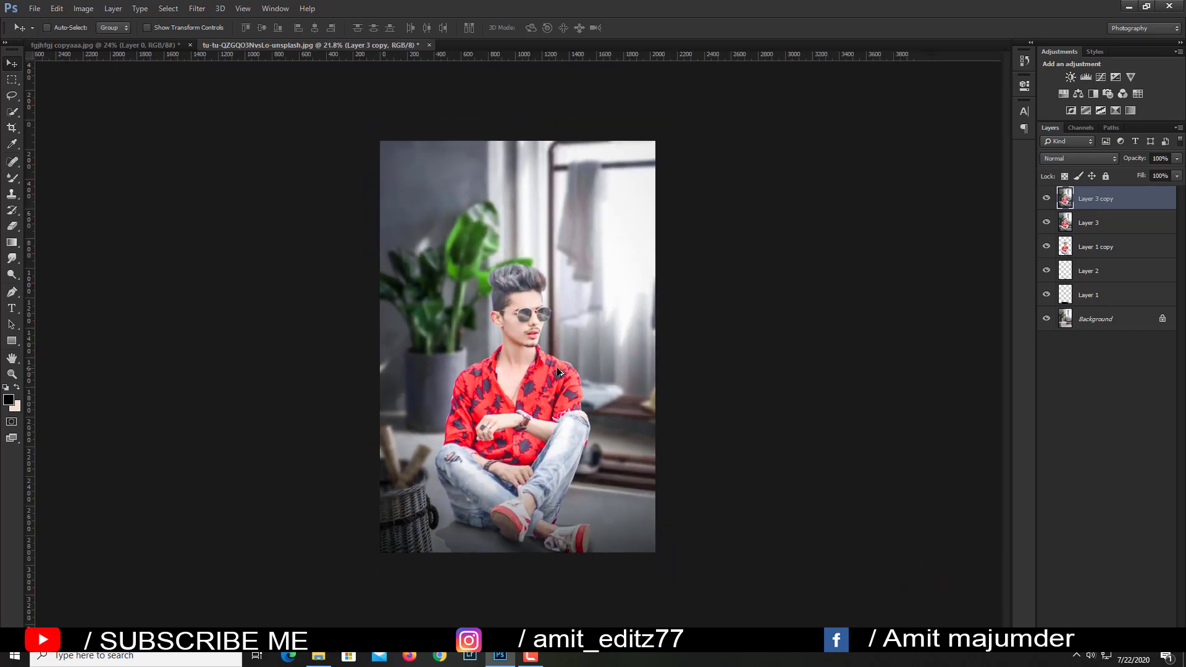
left_click(1109, 246)
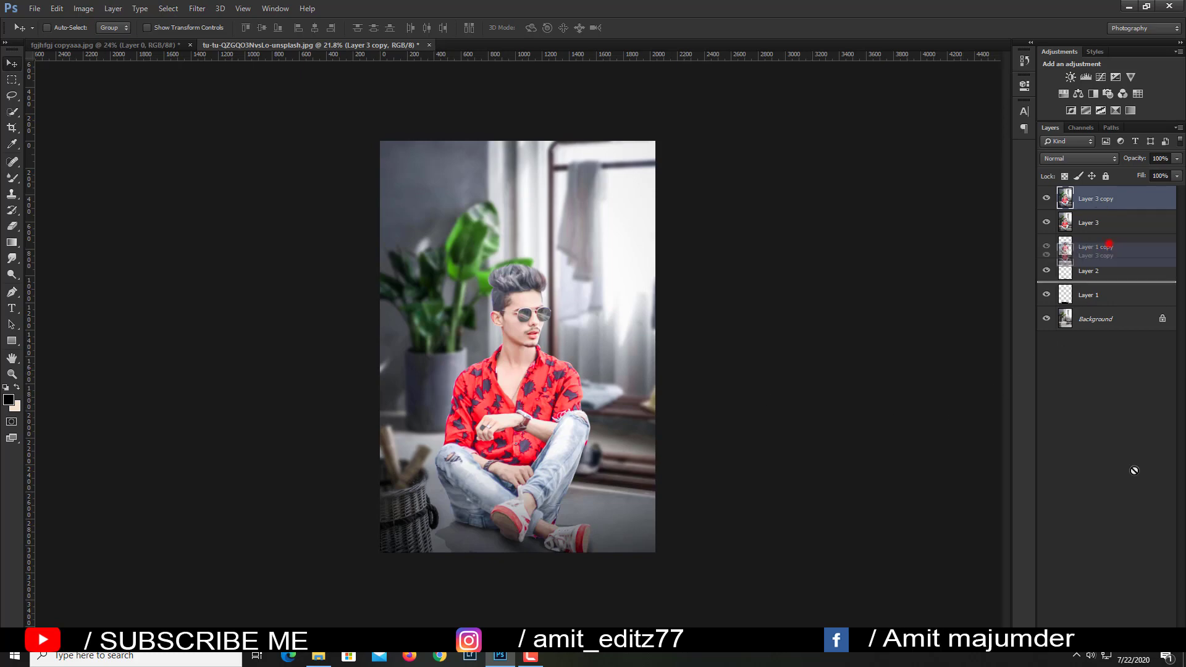
key("ctrl+j")
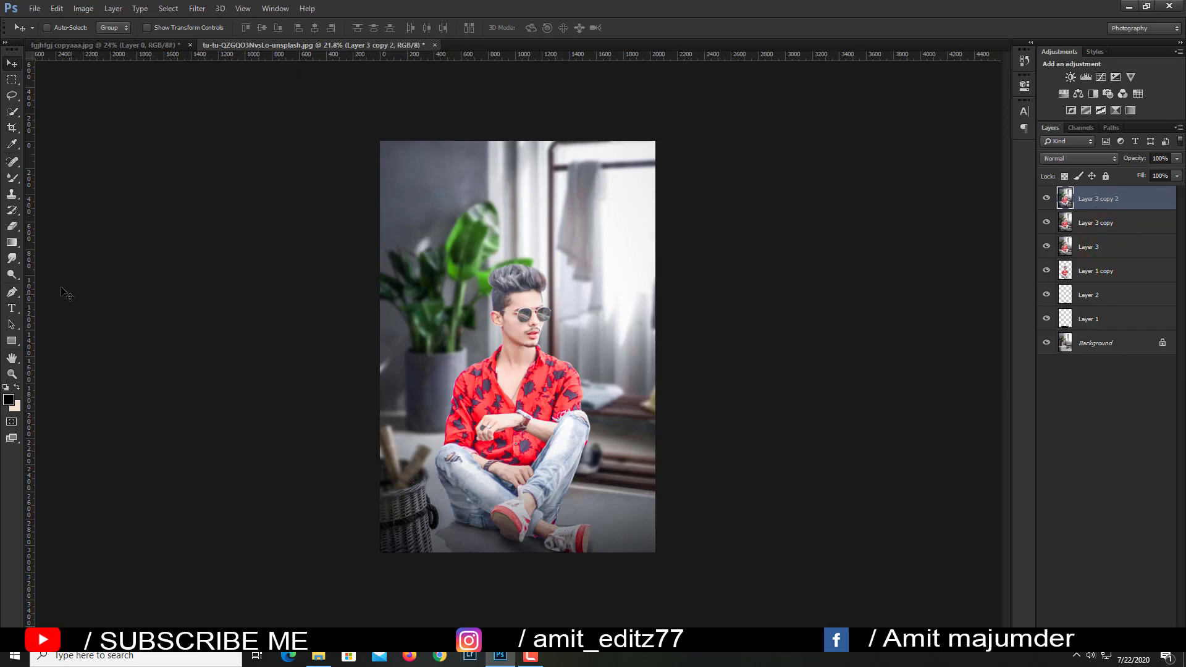
Dodge the forehead, glasses, cheek, neck and jeans knee, then enlarge the brush.
left_click(13, 273)
scroll(546, 317, "up", 10)
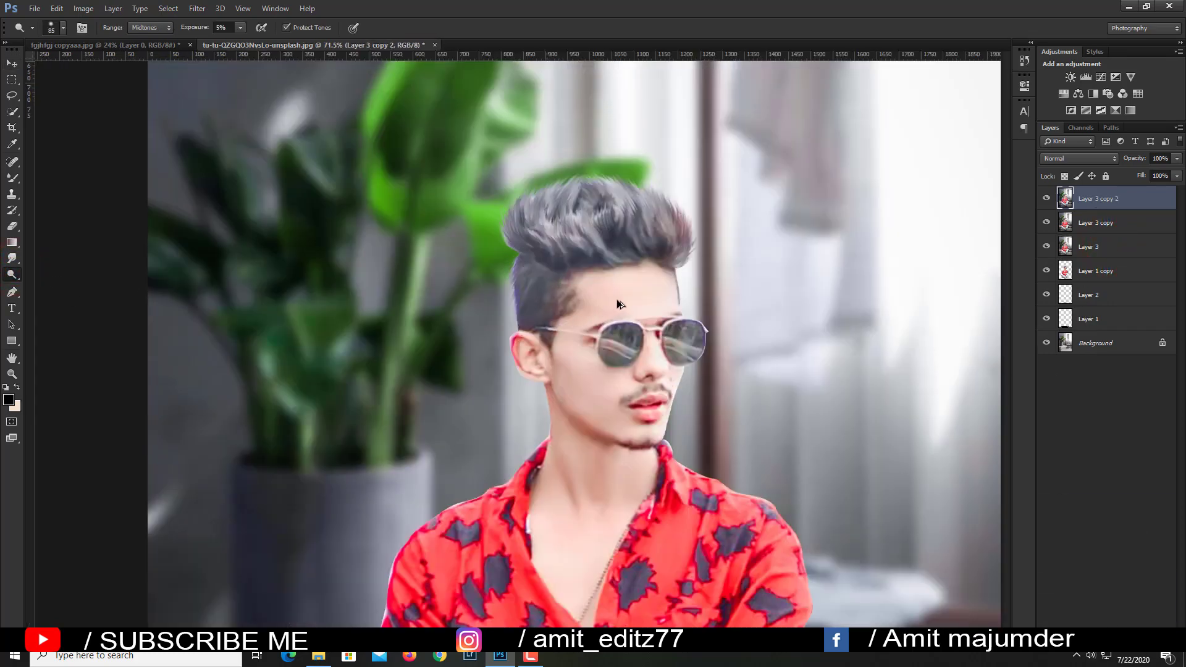
mouse_move(604, 296)
left_mouse_down()
mouse_move(660, 357)
mouse_move(577, 379)
mouse_move(564, 370)
left_mouse_up()
mouse_move(614, 472)
left_mouse_down()
mouse_move(596, 457)
mouse_move(563, 491)
left_mouse_up()
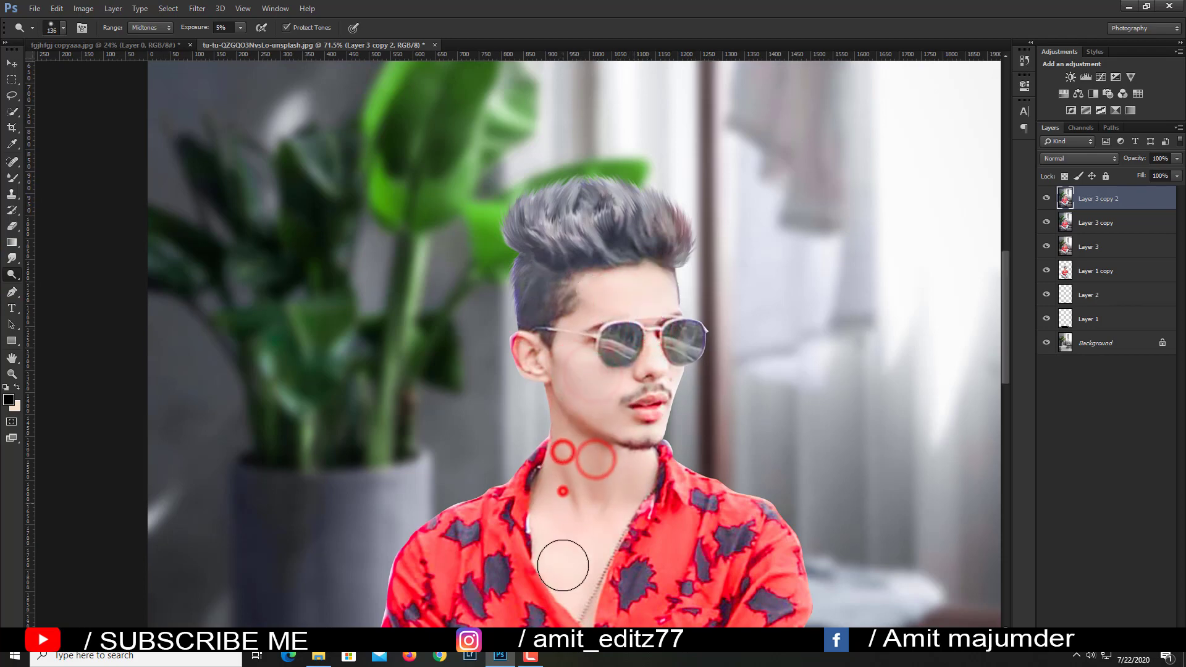
scroll(580, 481, "down", 5)
scroll(617, 494, "down", 2)
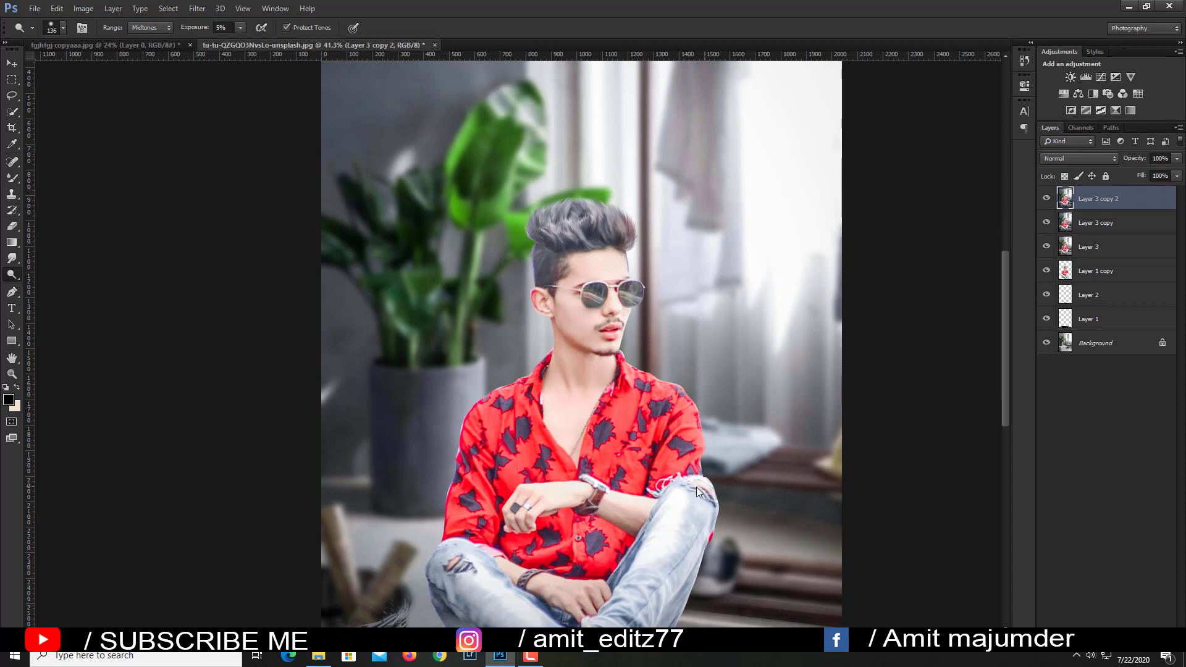
left_click_drag(687, 507, 684, 504)
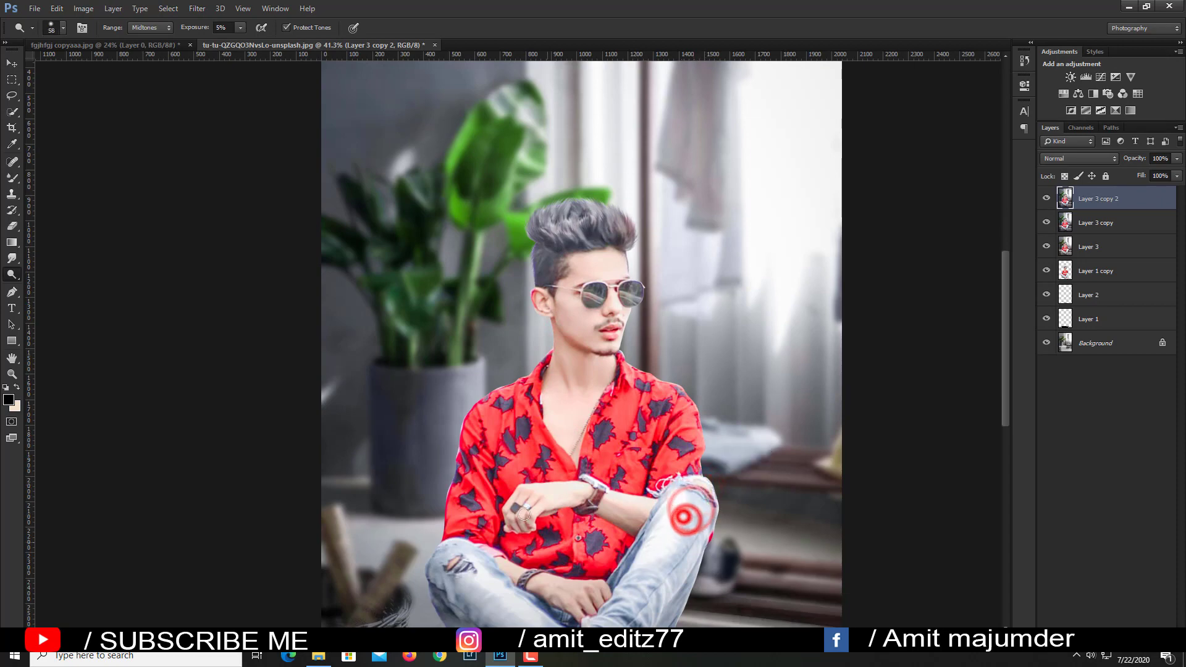
key("bracketright")
key("bracketright")
key("bracketright")
Burn the floor shadow under the shoes.
scroll(450, 566, "down", 3)
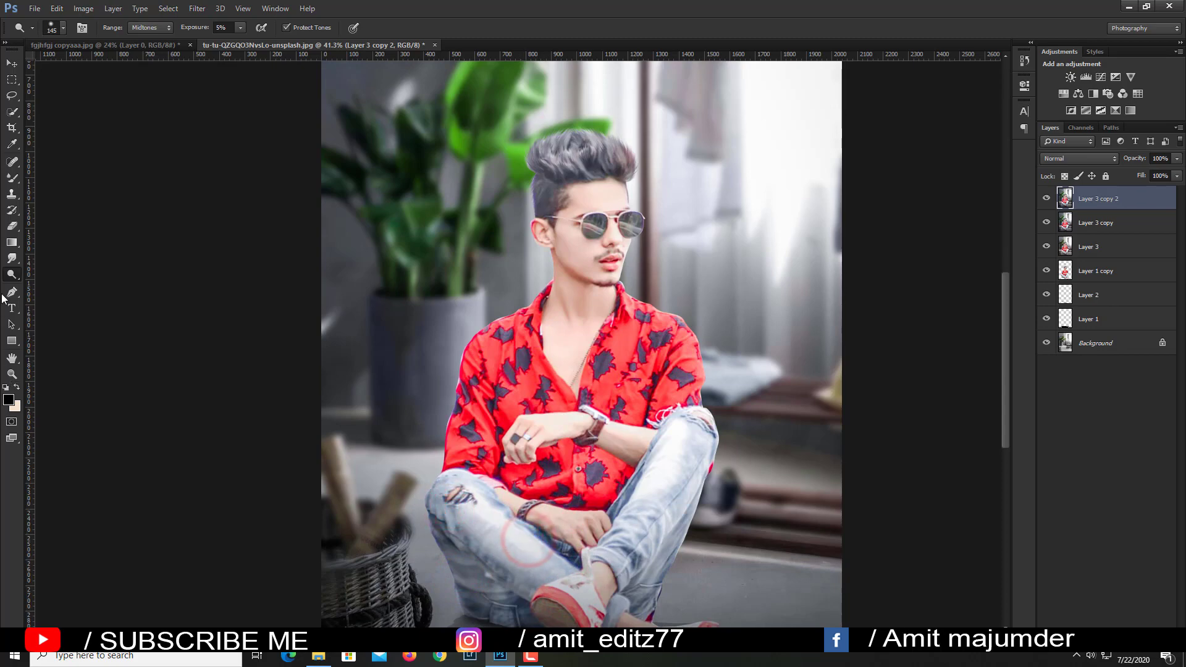
right_click(11, 278)
left_click(47, 283)
scroll(537, 501, "down", 5)
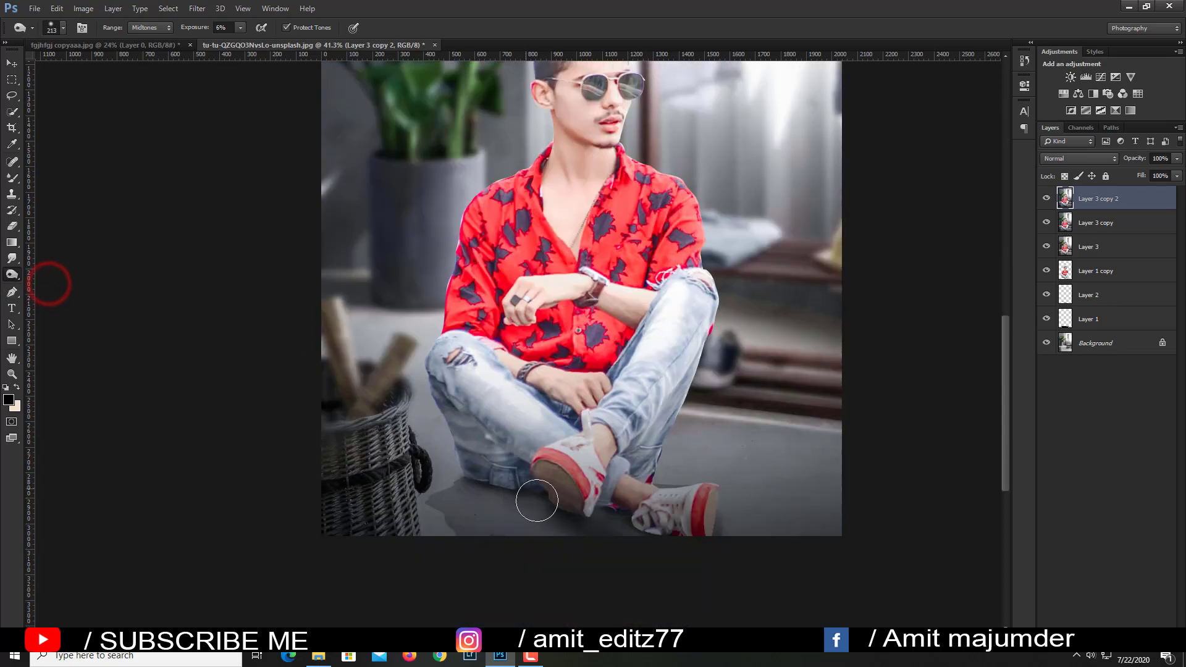
mouse_move(472, 489)
left_mouse_down()
mouse_move(725, 502)
mouse_move(676, 450)
left_mouse_up()
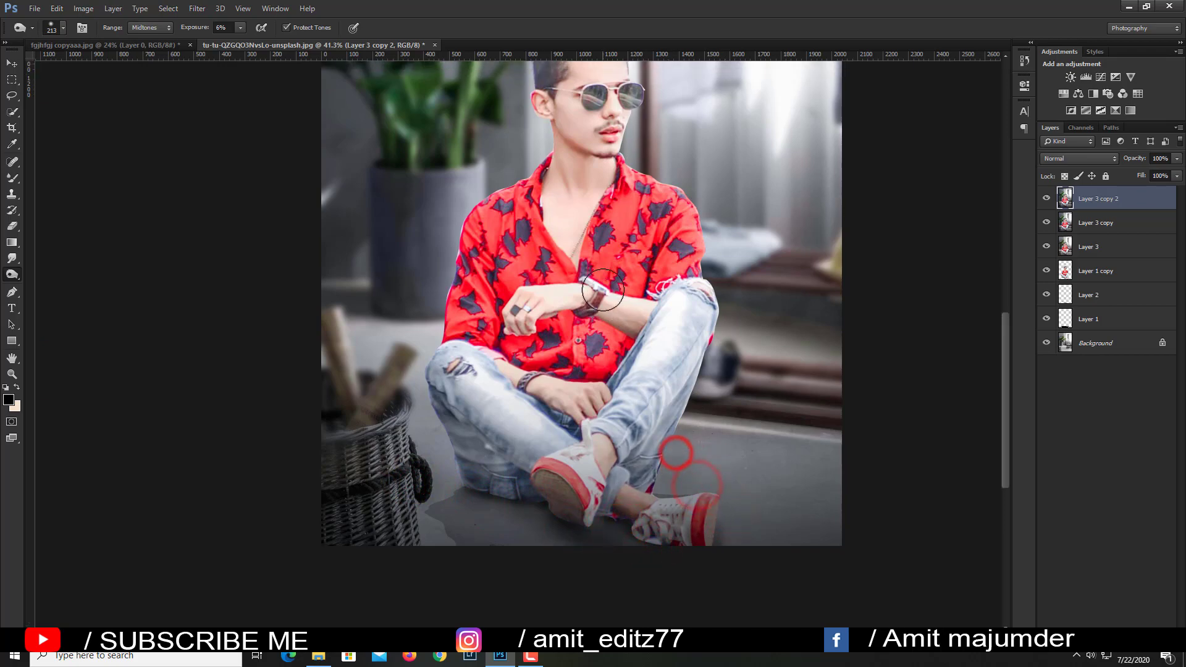
Blur the edges of the shirt shoulder, neck, right side of shirt and jeans, and right shoe.
scroll(598, 272, "up", 2)
scroll(587, 275, "down", 1)
scroll(423, 279, "right", 1)
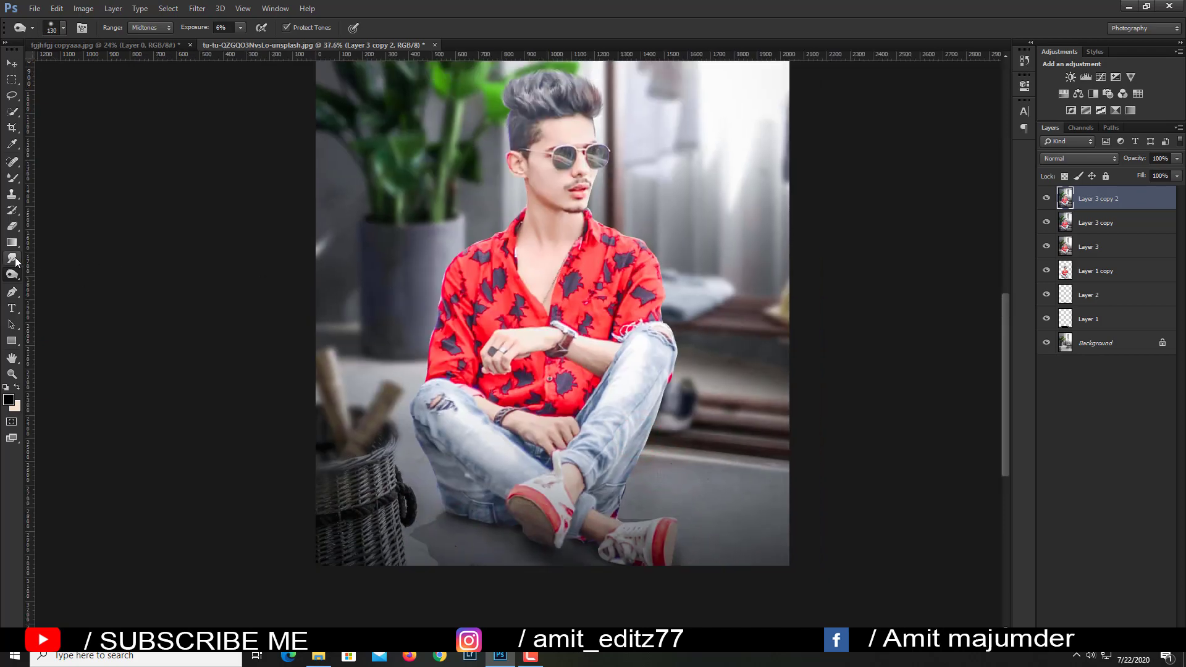
right_click(11, 258)
left_click(55, 283)
key("bracketright")
key("bracketright")
key("bracketright")
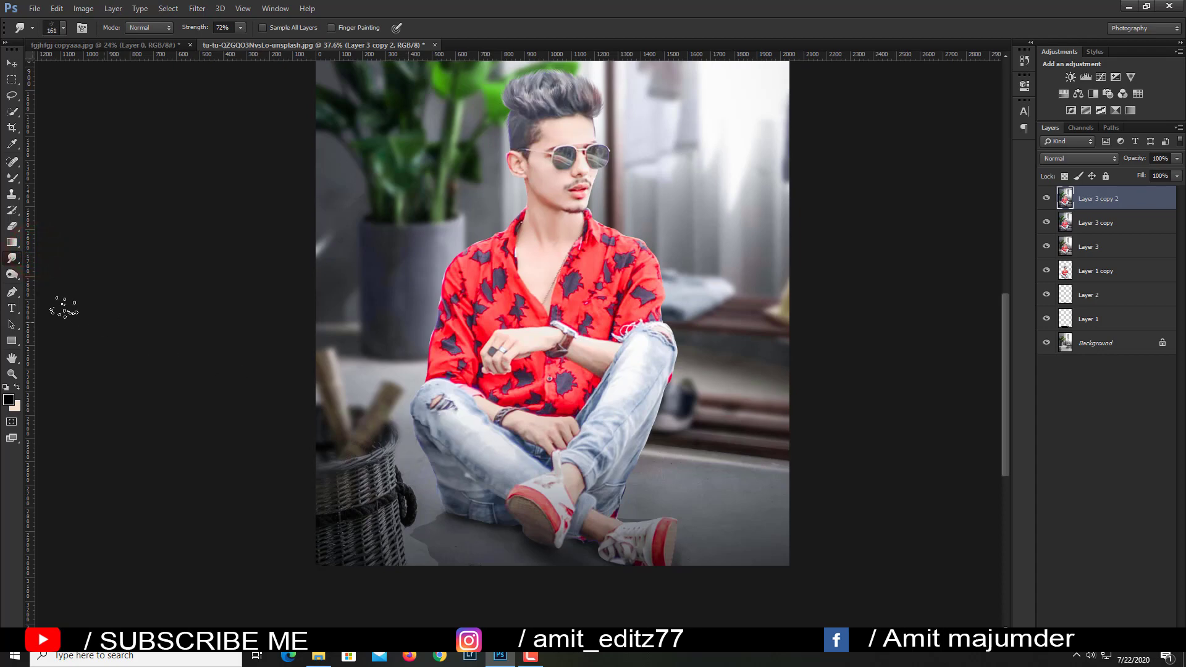
left_click(57, 258)
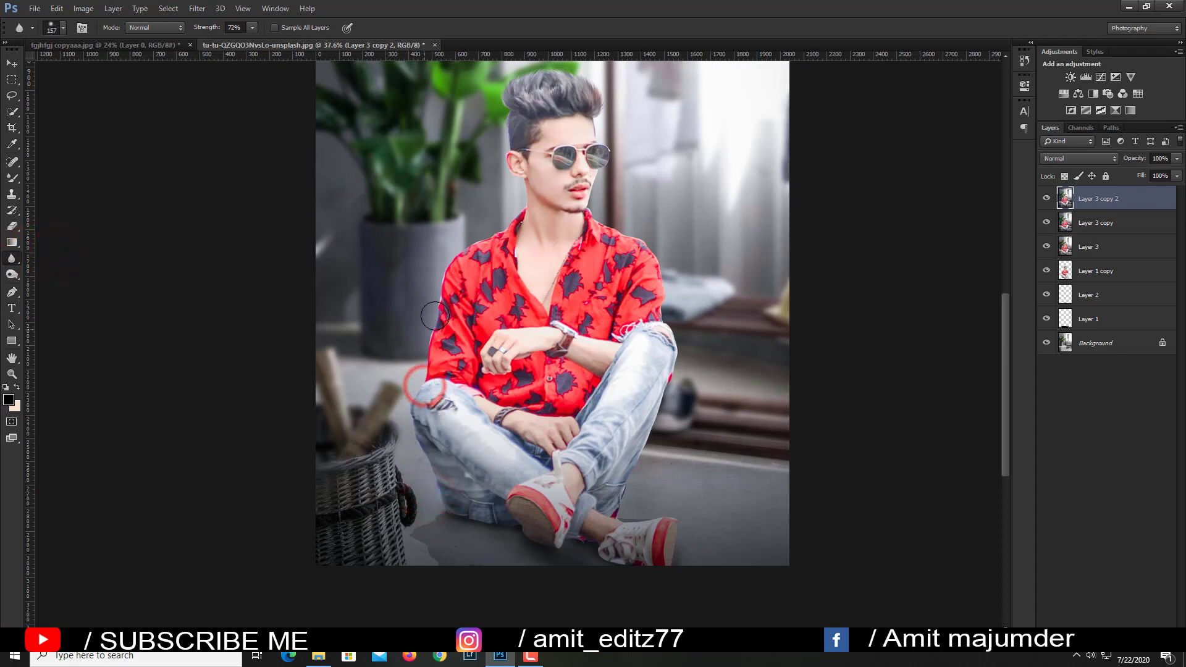
left_click(461, 230)
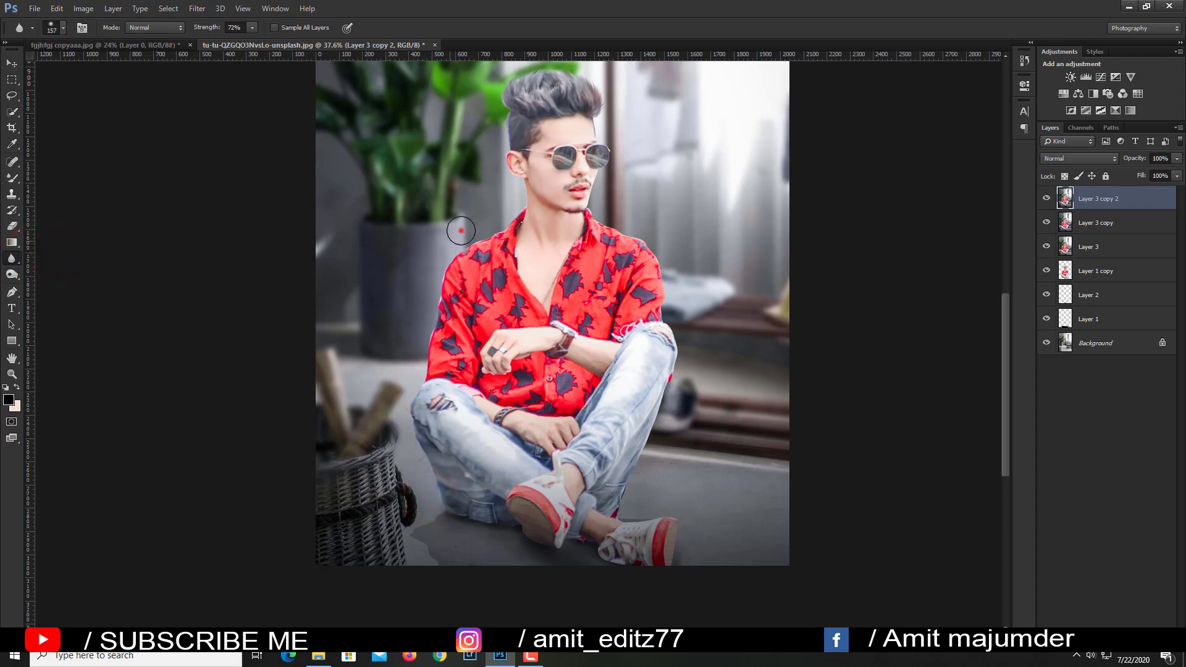
left_click(514, 197)
left_click_drag(603, 205, 621, 516)
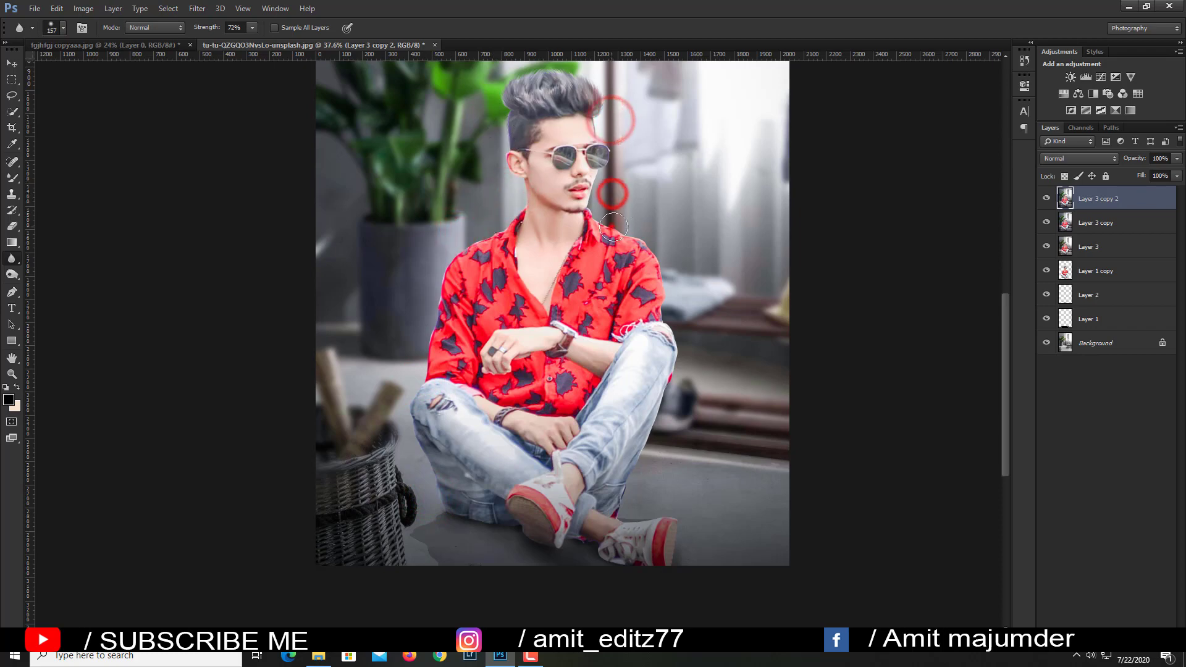
left_click(688, 520)
Switch back to the Dodge tool, enlarge the brush, and lighten the plant leaves and stem.
right_click(5, 276)
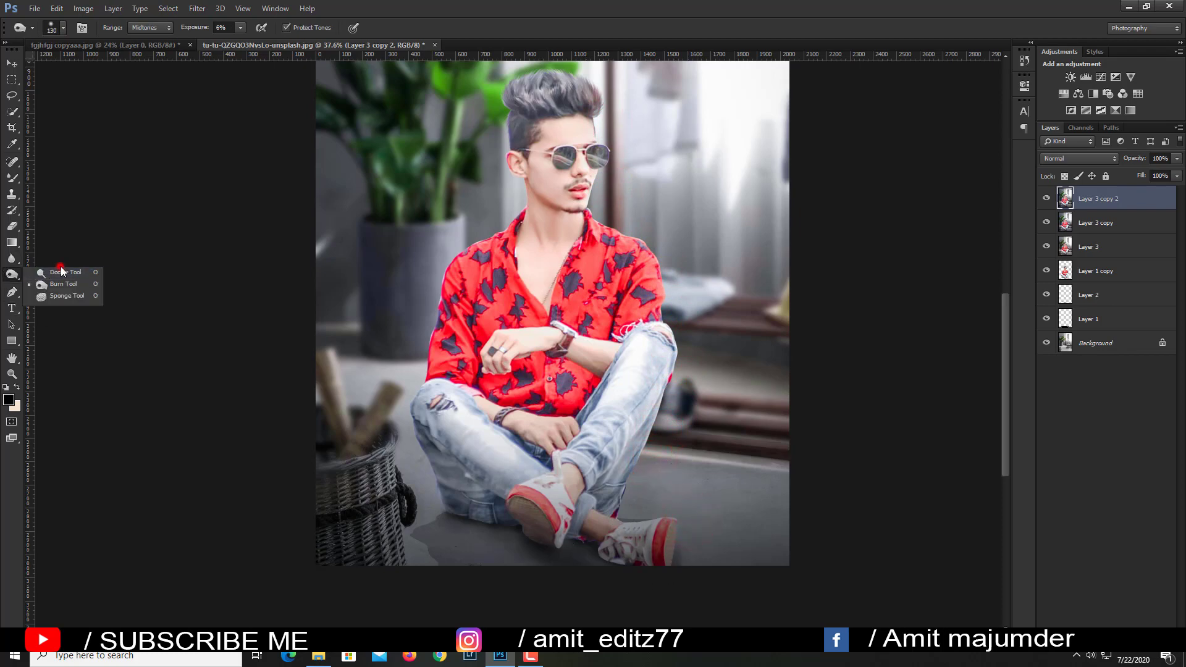
left_click(61, 270)
scroll(549, 239, "up", 2)
scroll(556, 244, "down", 4)
mouse_move(562, 247)
left_mouse_down()
mouse_move(467, 284)
mouse_move(503, 272)
left_mouse_up()
left_click(491, 253)
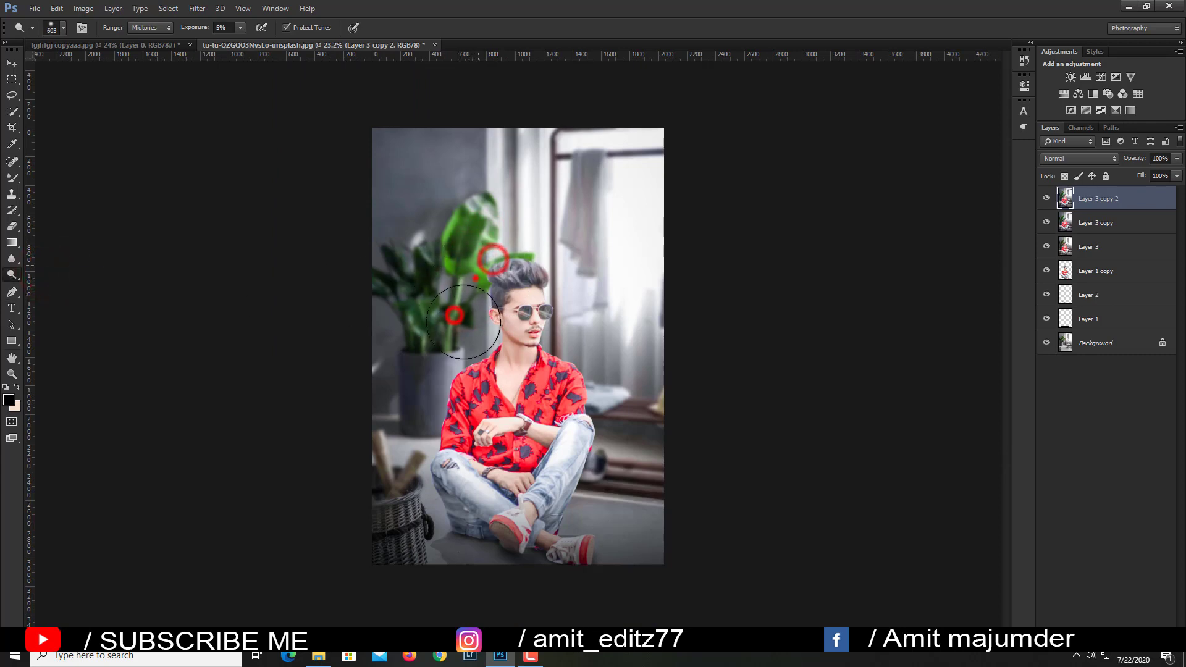
left_click(454, 313)
left_click(476, 278)
left_click(543, 254)
left_click(463, 293)
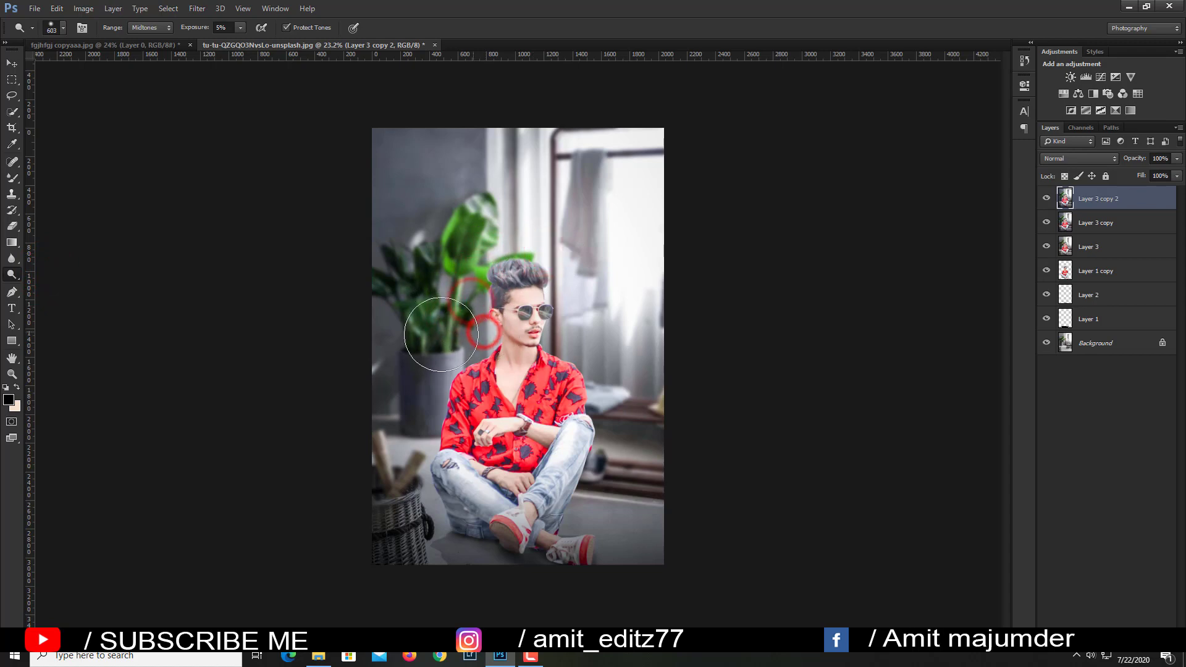
left_click(434, 319)
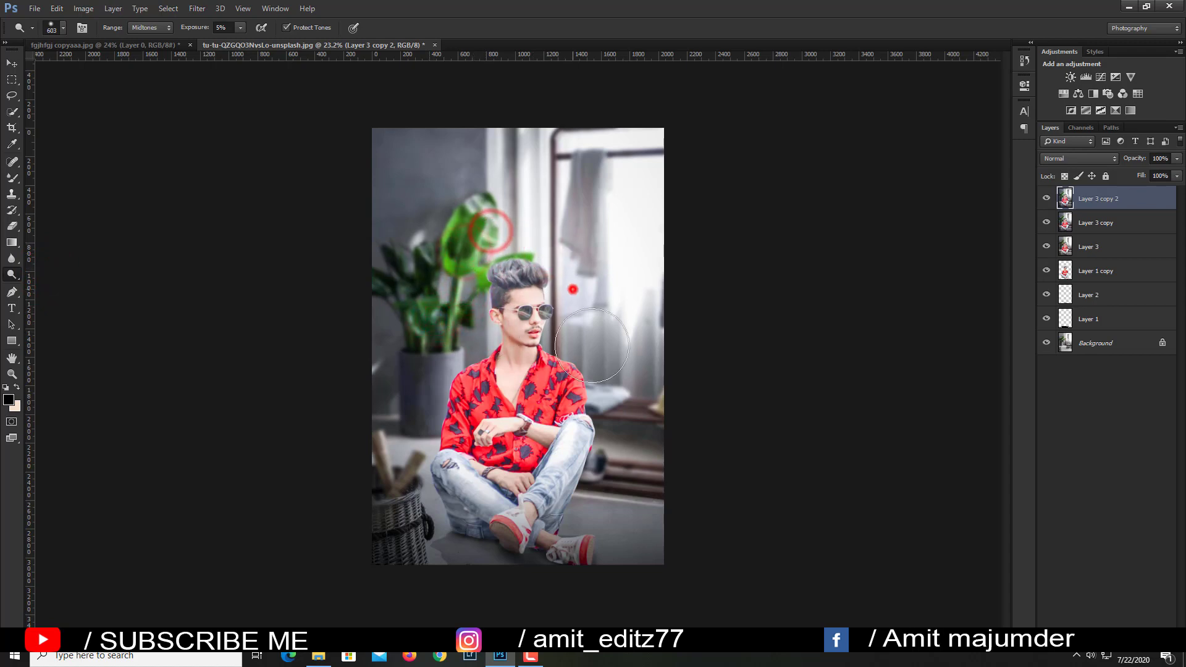
Dodge the curtain right of the head and more of the plant leaves and stem.
left_click(573, 285)
left_click(593, 328)
left_click(460, 335)
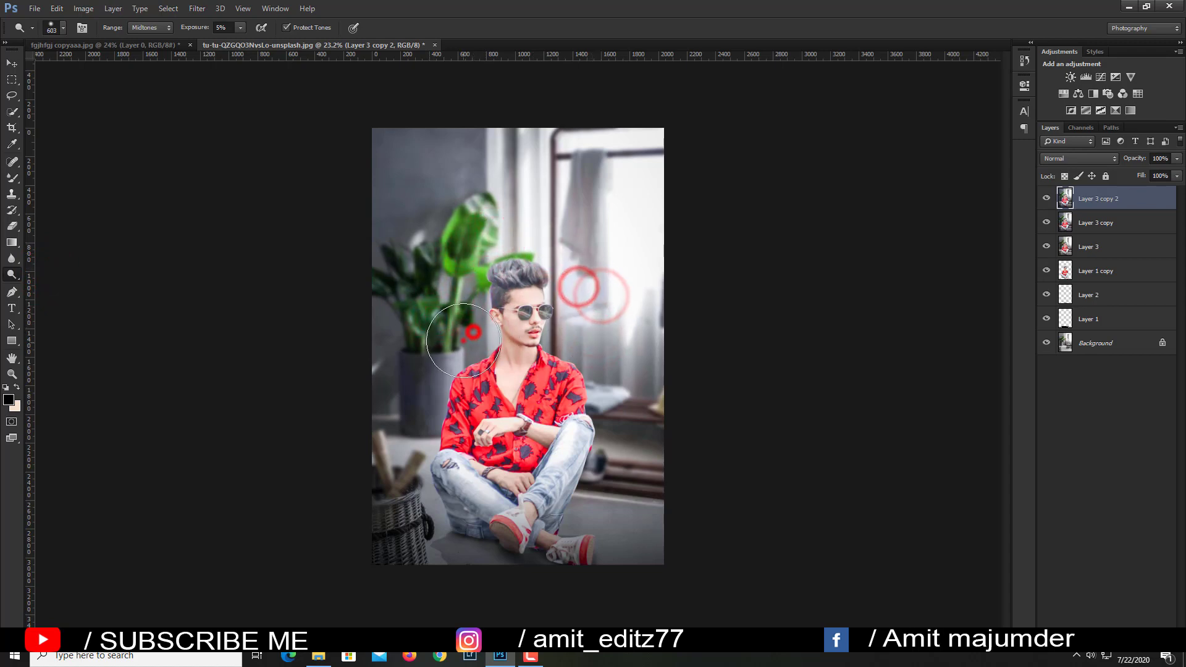
left_click(457, 303)
left_click(457, 281)
left_click(581, 263)
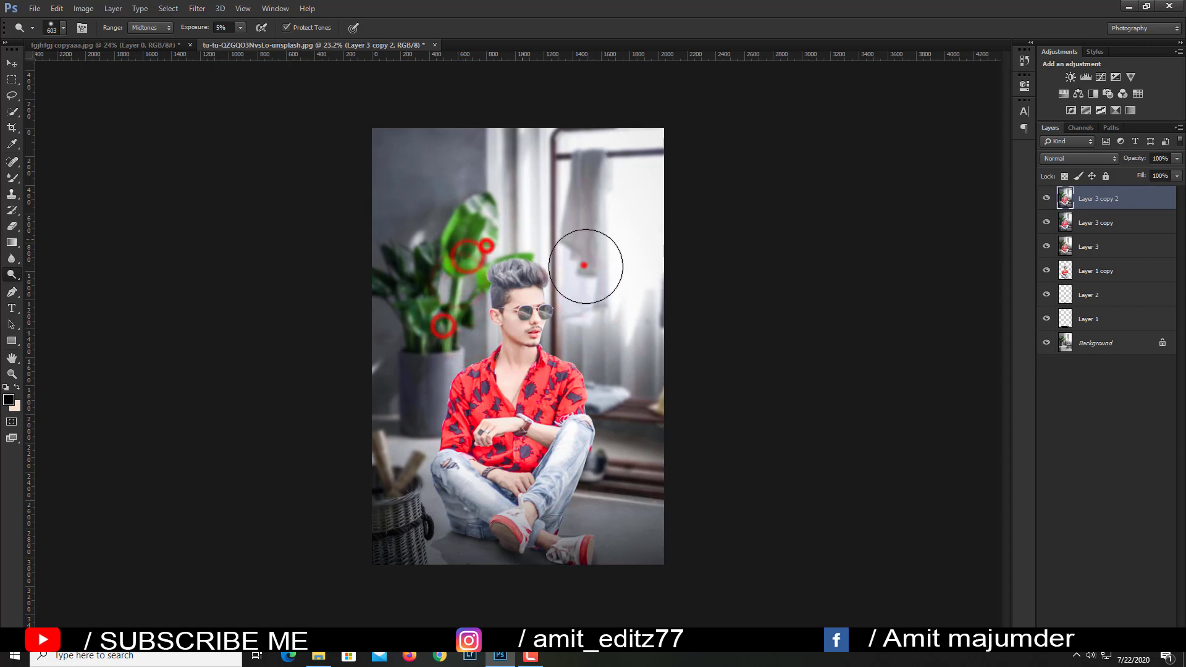
left_click(604, 302)
left_click(596, 348)
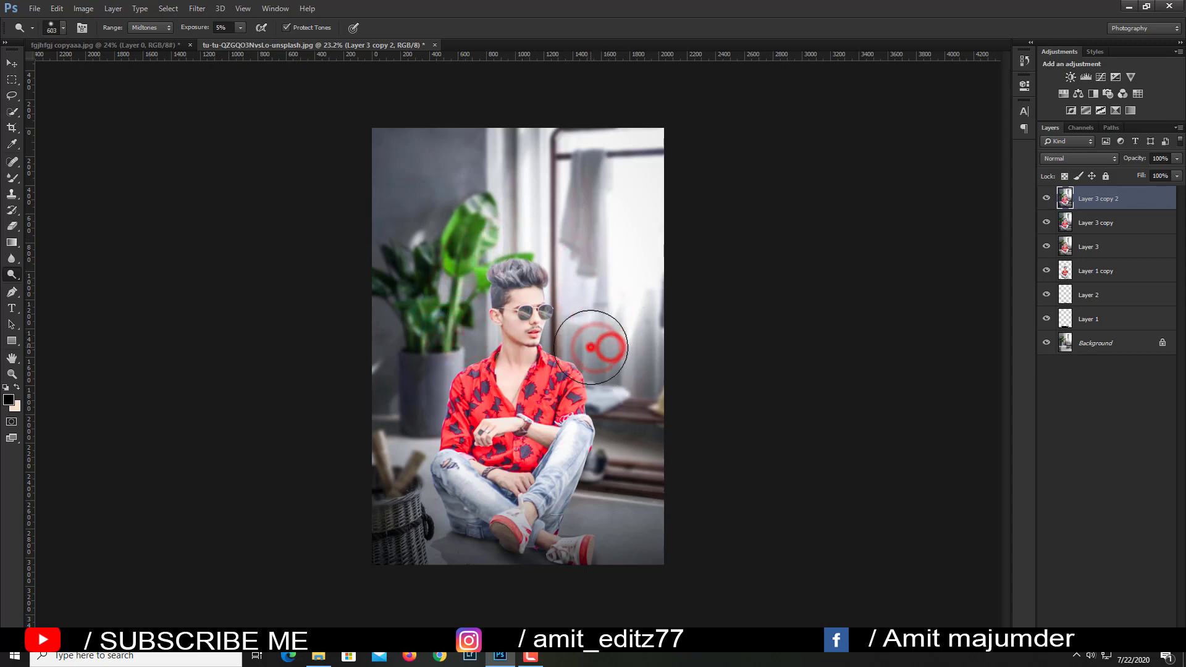
left_click(600, 339)
left_click(587, 349)
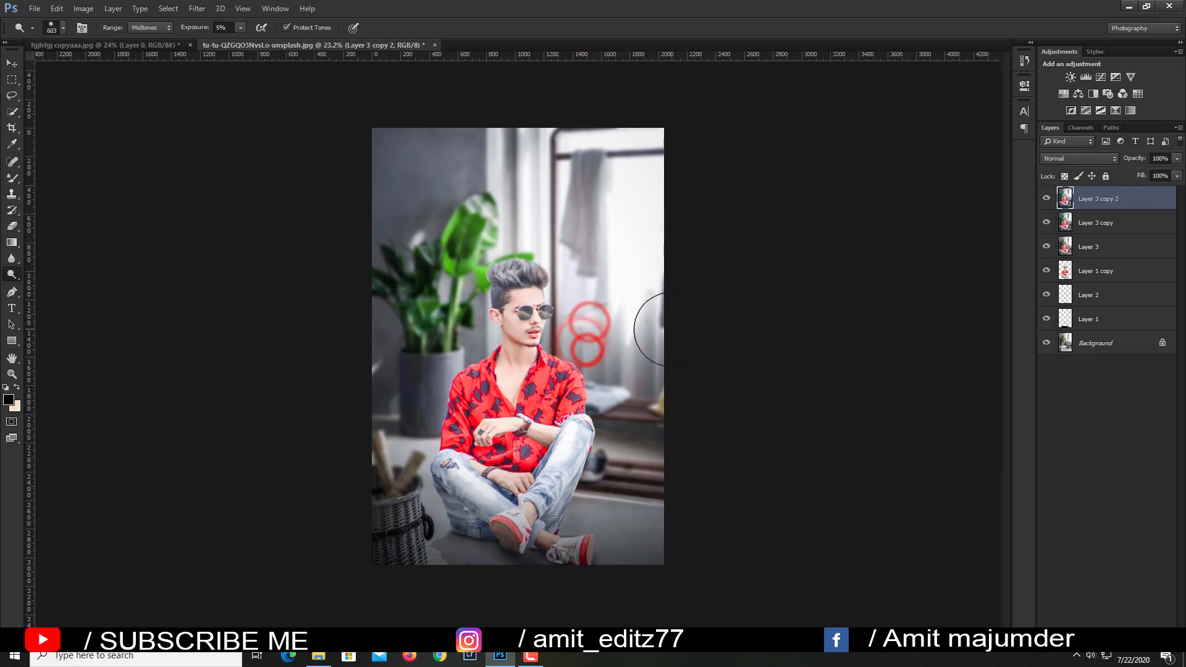
left_click(458, 301)
left_click(507, 229)
left_click(598, 352)
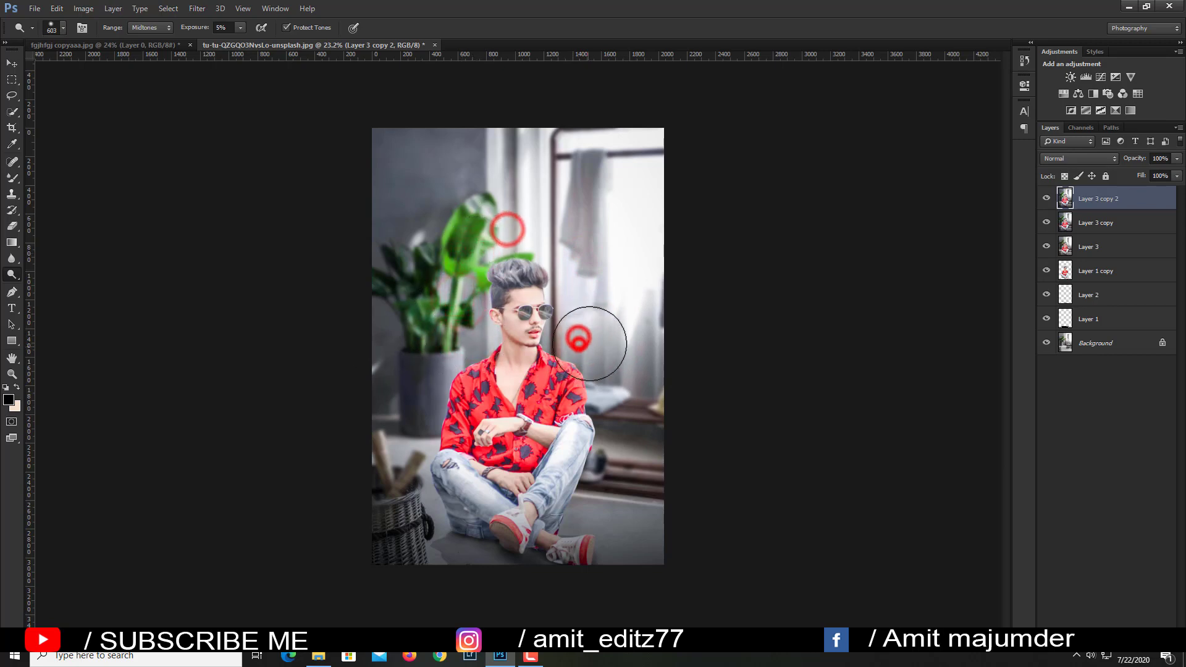
left_click(475, 335)
left_click(470, 264)
left_click(469, 233)
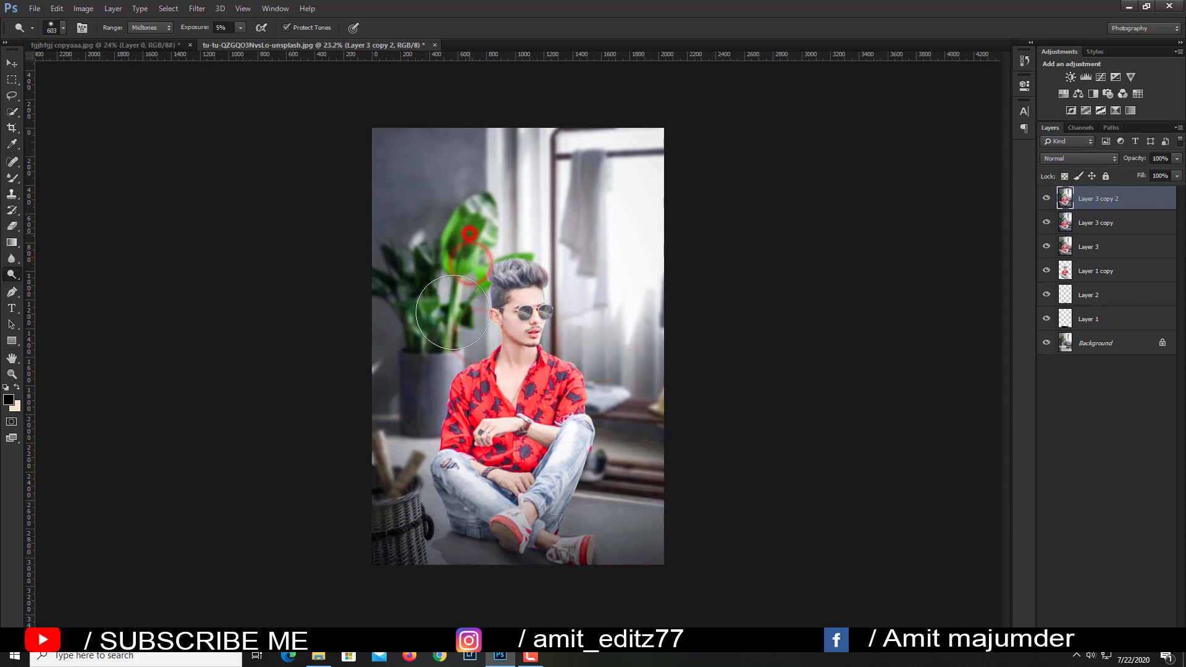
left_click(517, 207)
left_click(460, 340)
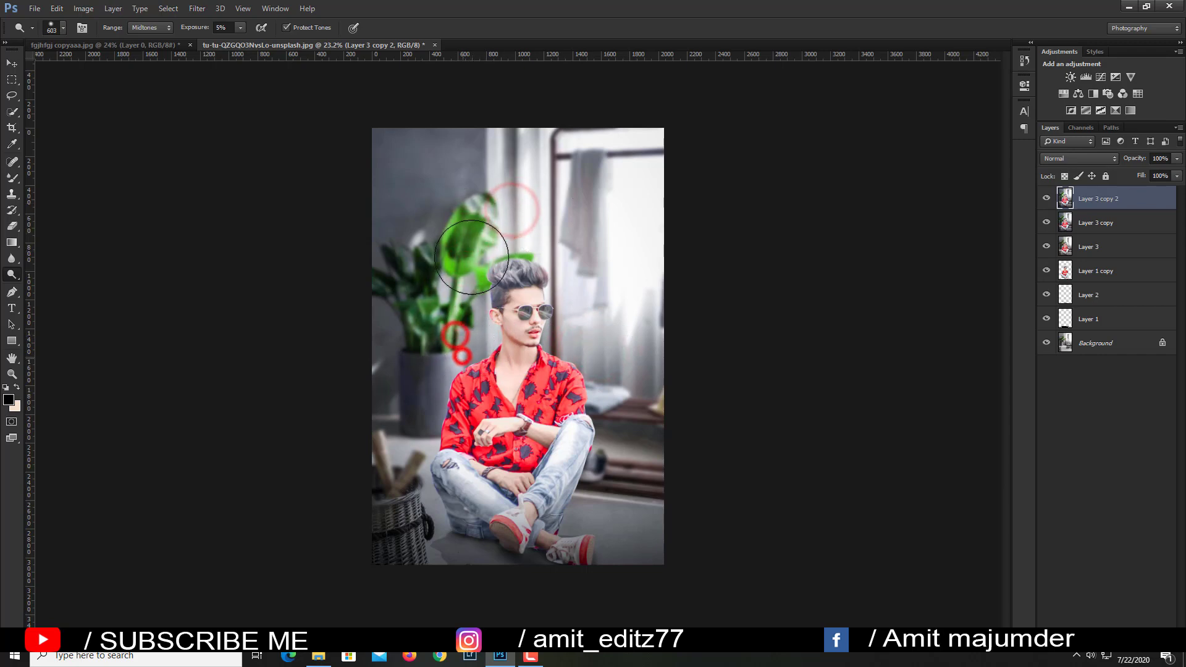
left_click(577, 319)
left_click(598, 364)
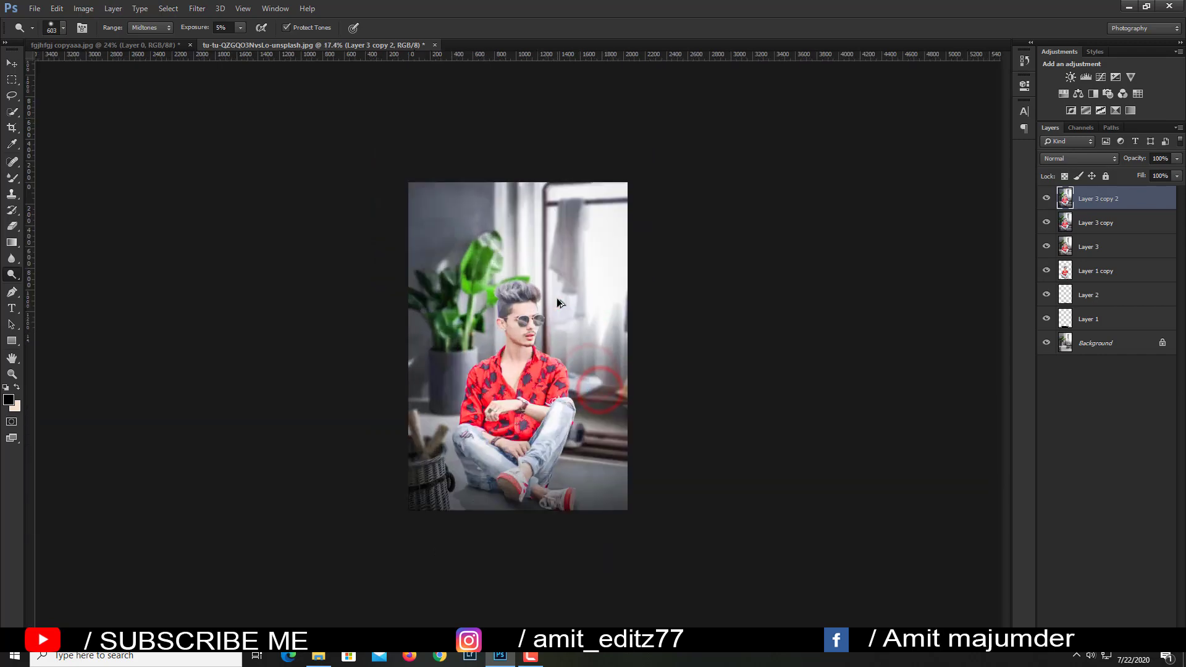
Further lighten the curtain beside the face, head and shoulder, plus the leaves.
scroll(556, 295, "up", 1)
left_click(588, 361)
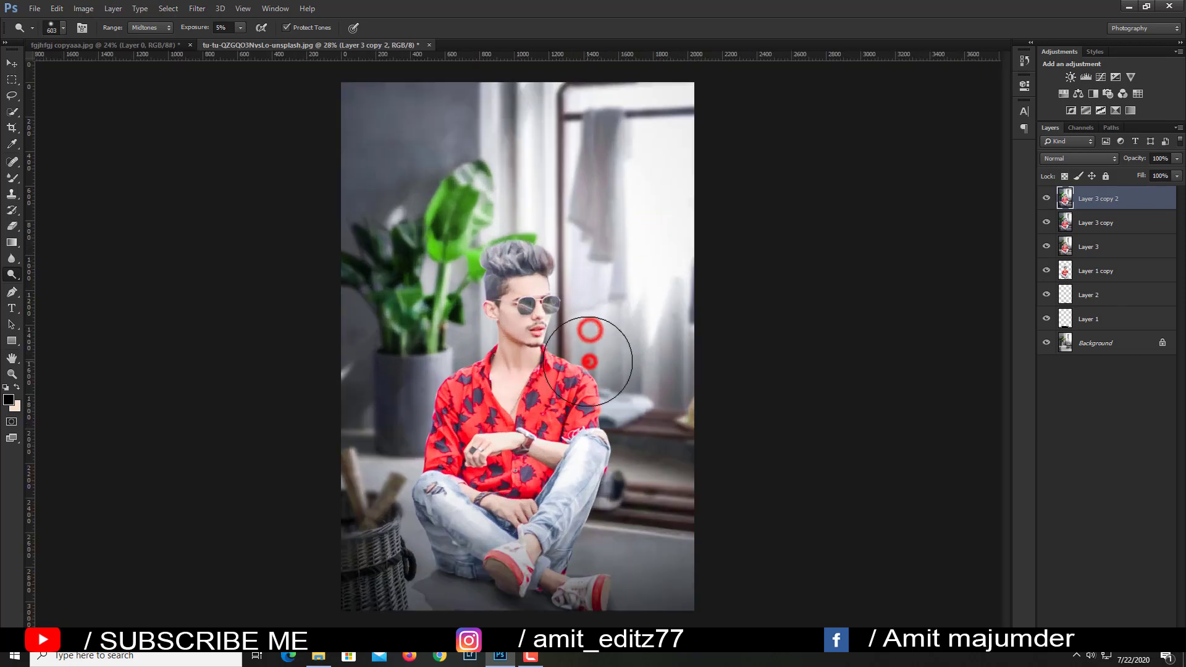
left_click(597, 330)
left_click(588, 271)
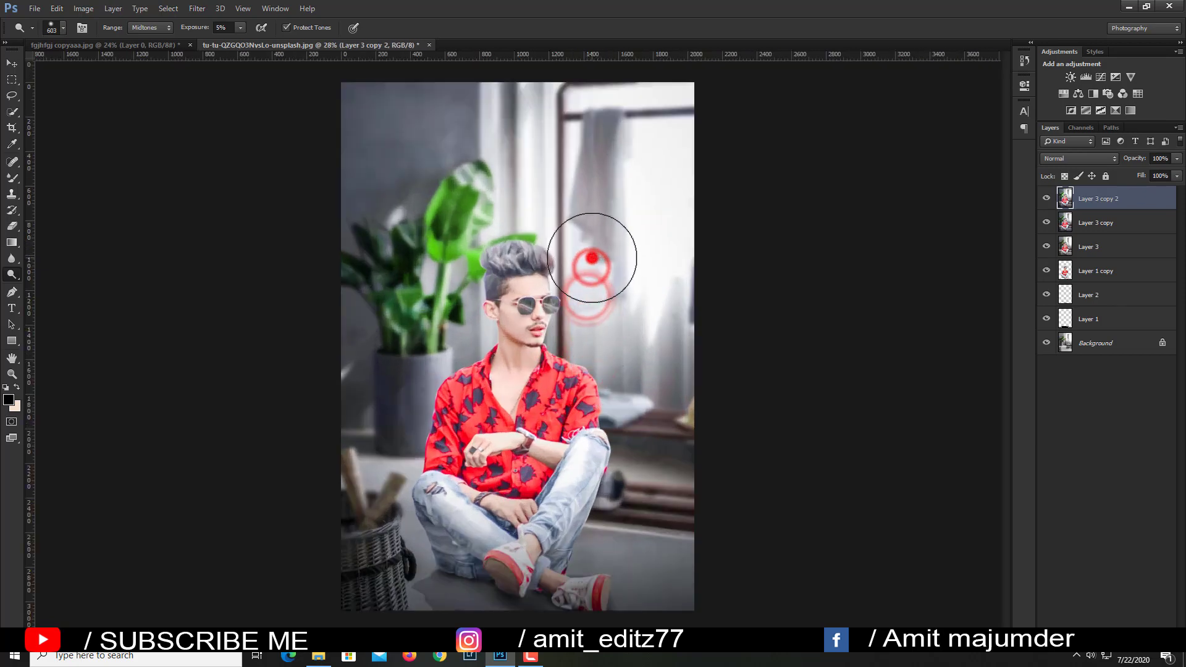
left_click(592, 258)
left_click(599, 300)
left_click(481, 233)
left_click(455, 284)
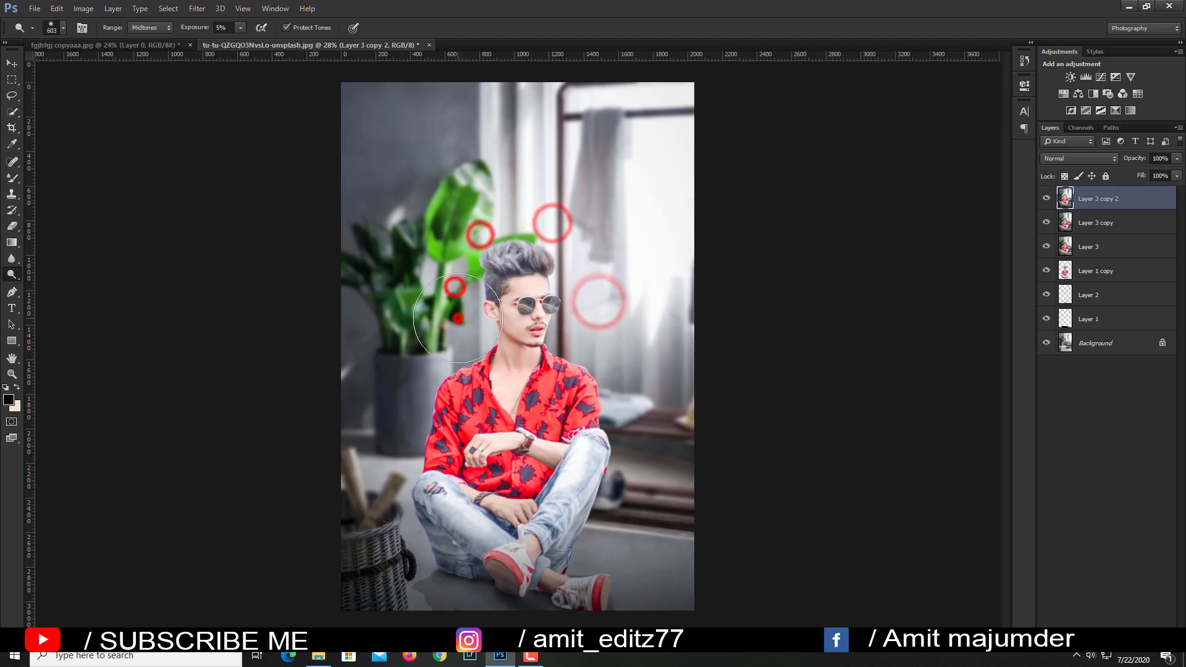
left_click(457, 318)
left_click(453, 340)
Compare with and without the dodging, then brighten the plant stem, leaves and right window area.
left_click(1047, 199)
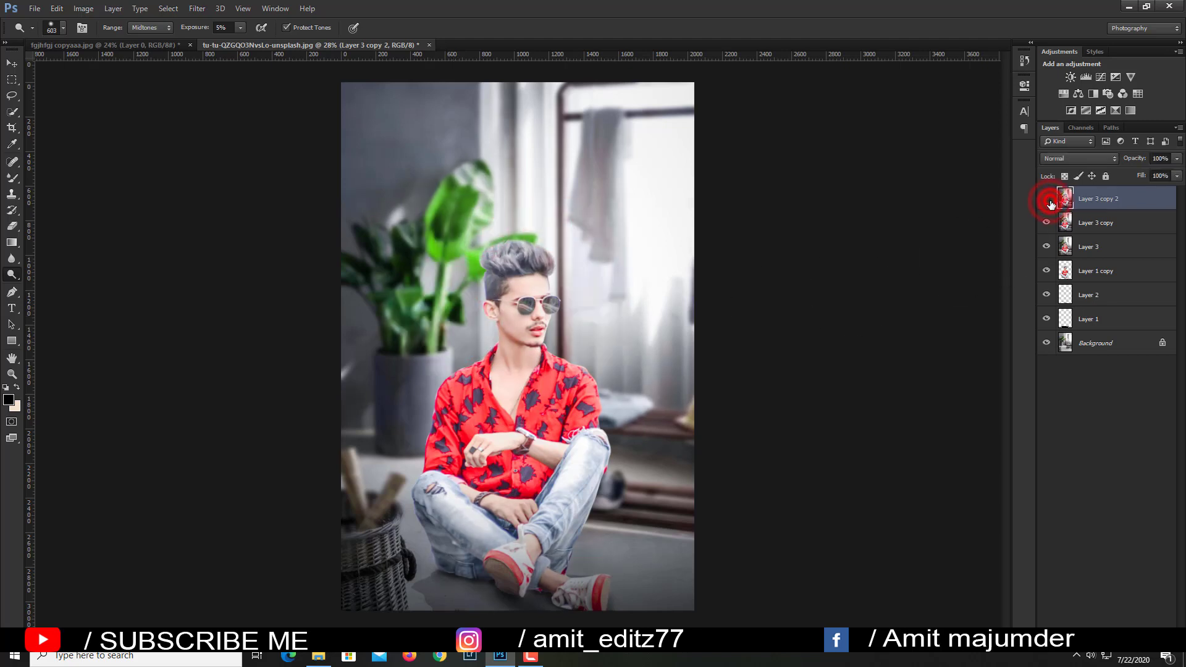
left_click(1047, 199)
left_click(1047, 199)
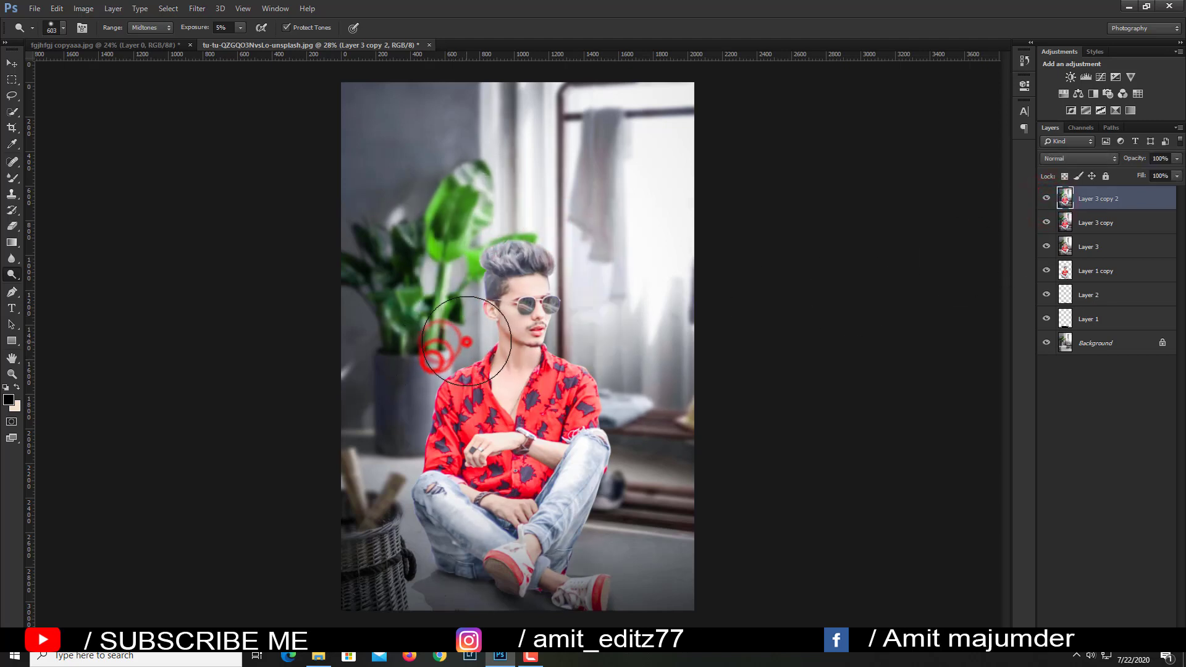
left_click(455, 328)
left_click(448, 285)
left_click(498, 197)
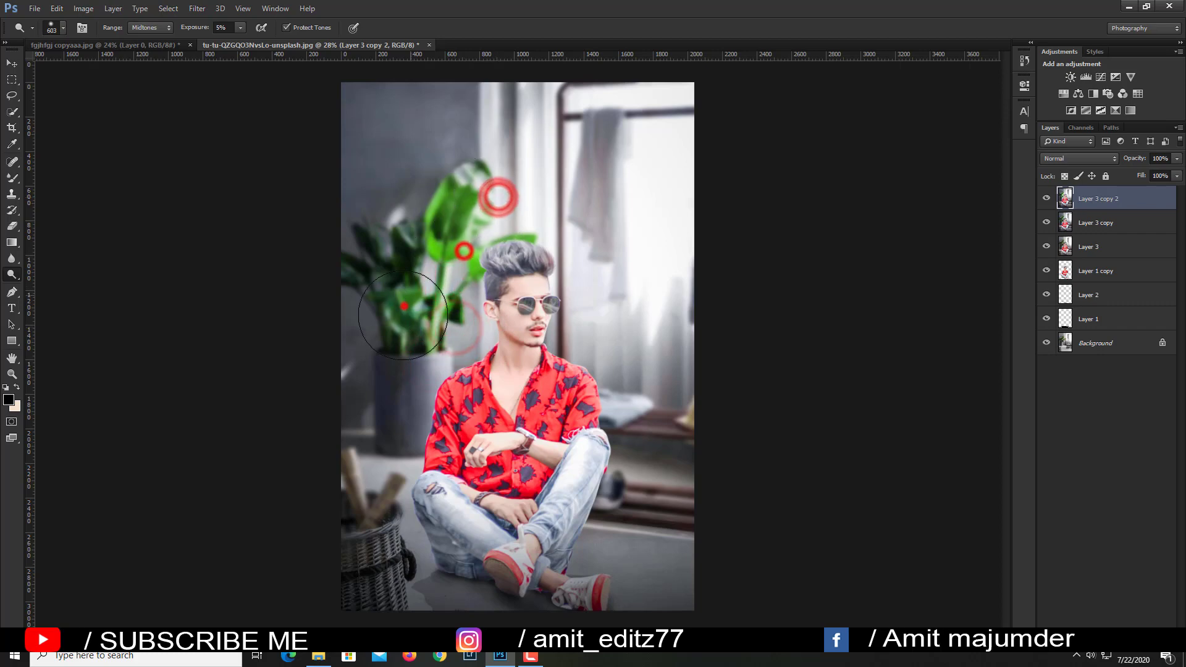
left_click(598, 353)
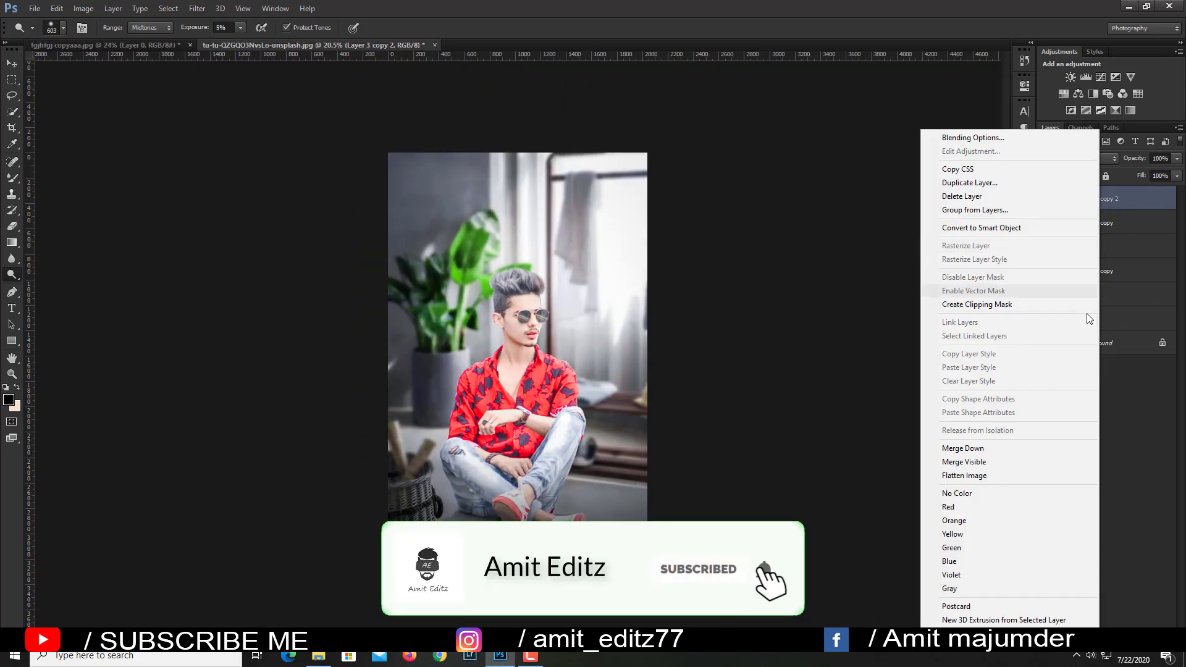
Flatten the composite to one Background layer, glance at the cutout document, and return.
right_click(1103, 203)
left_click(986, 476)
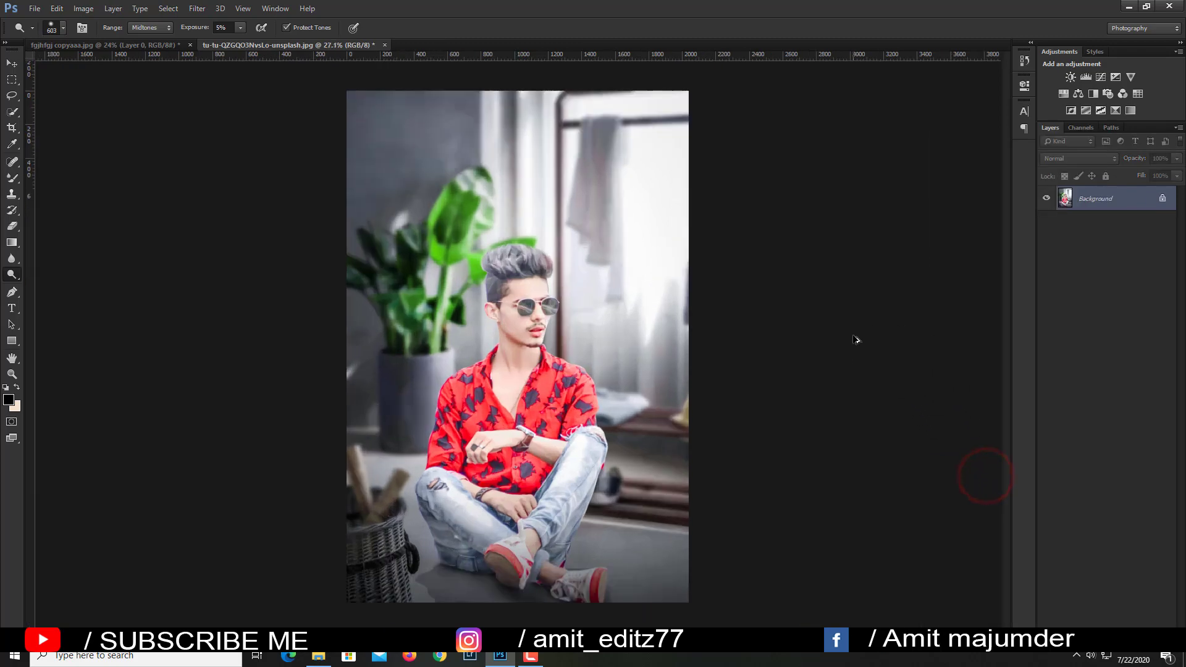
left_click(97, 46)
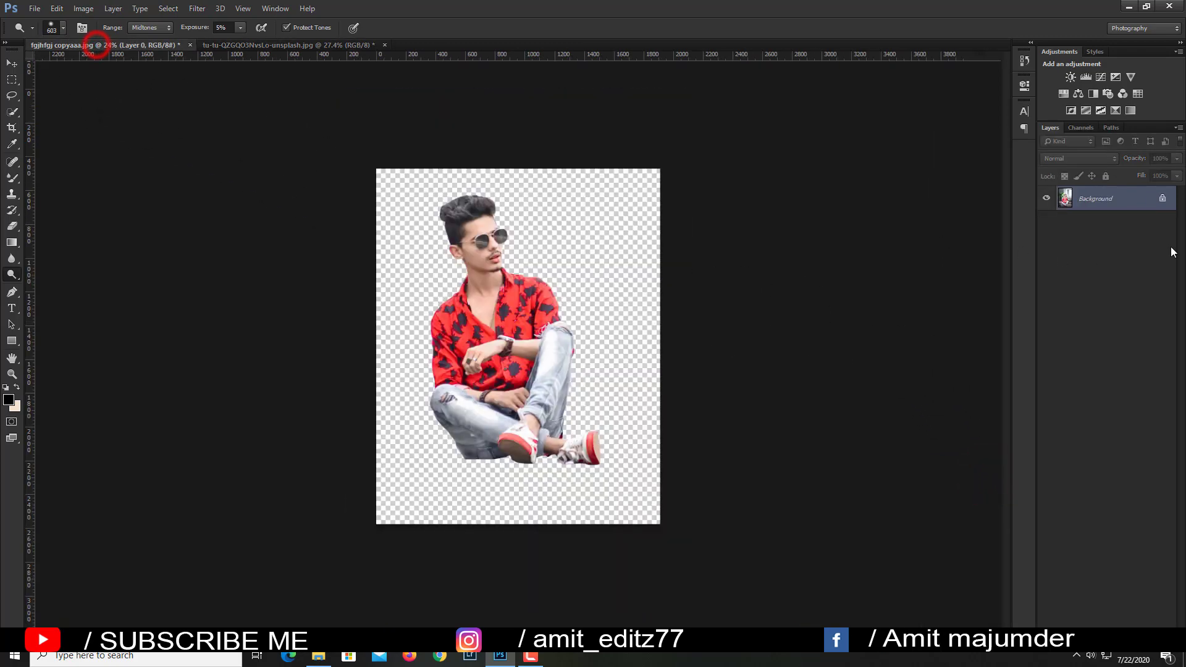
left_click(289, 46)
Set up a soft round Brush at 159 px.
scroll(483, 332, "up", 2)
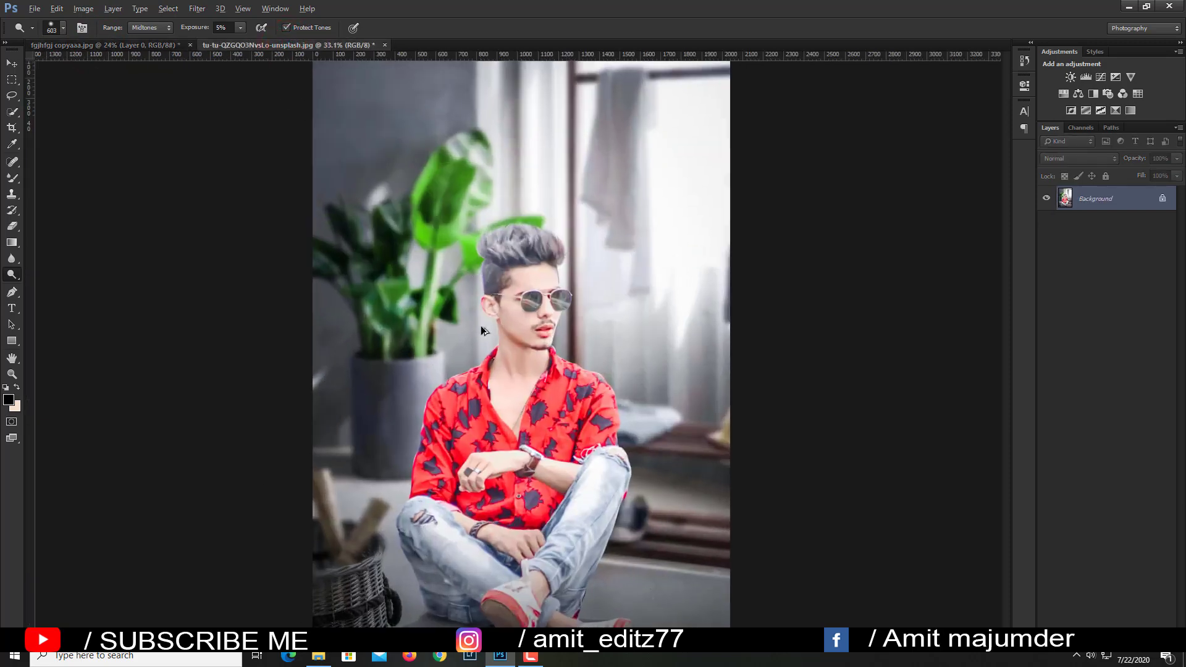
left_click(11, 178)
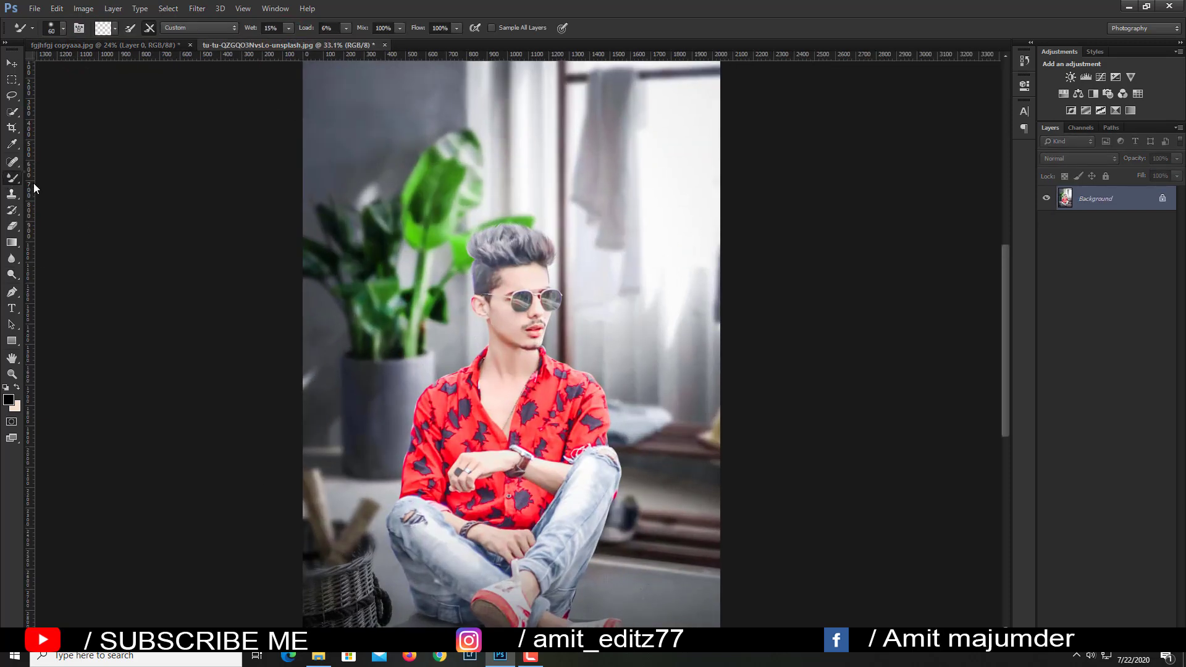
right_click(491, 260)
double_click(631, 481)
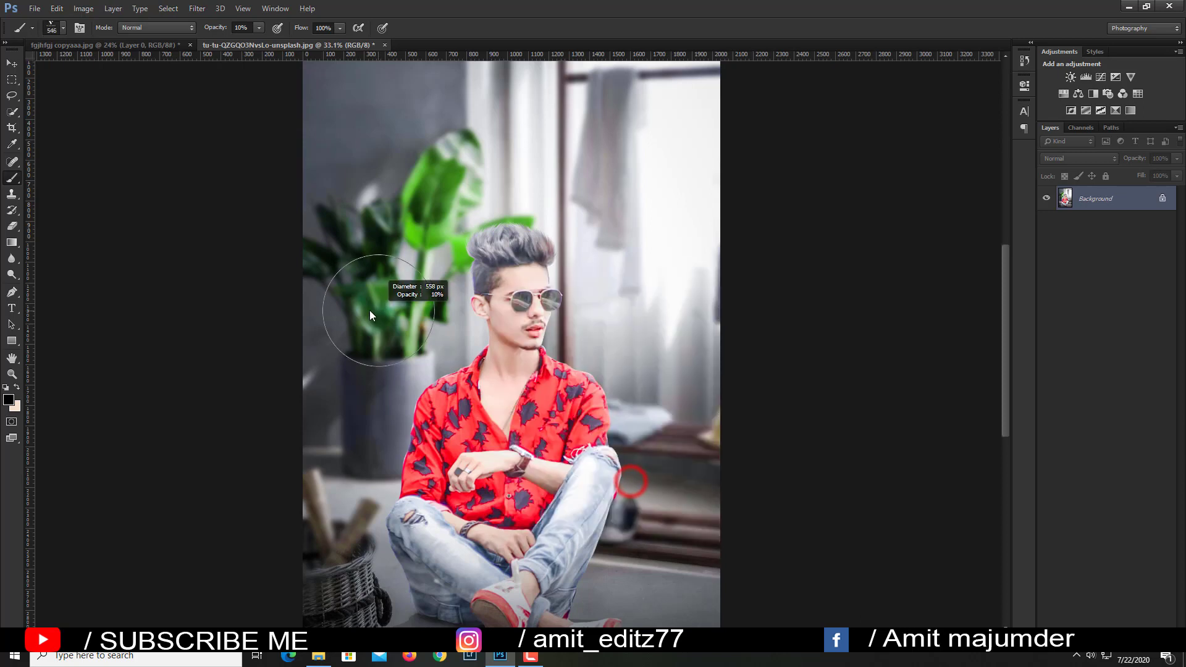
left_click_drag(337, 310, 352, 312)
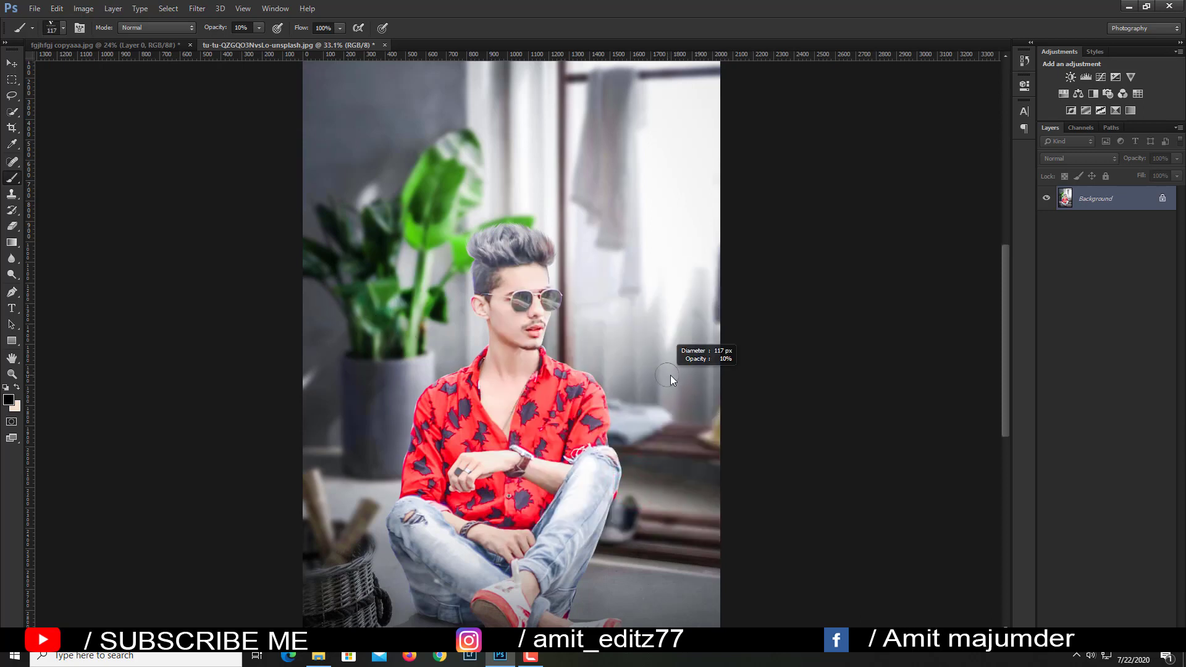
left_click_drag(672, 379, 686, 379)
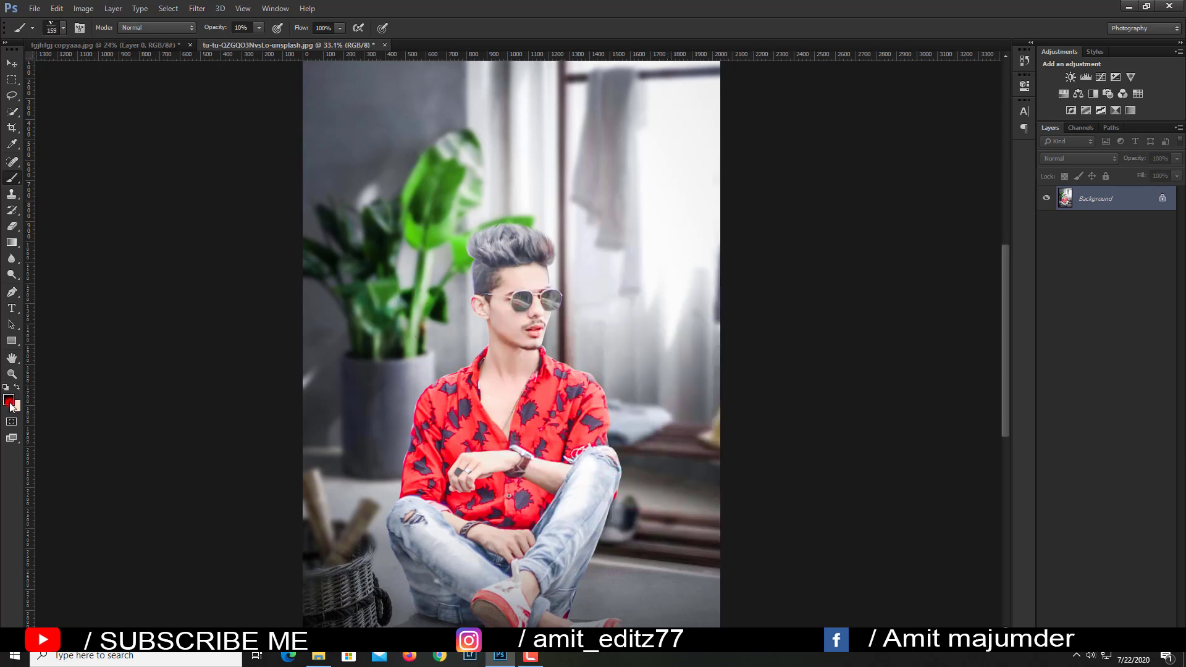
Set the foreground colour to white and browse the brush shapes for the logo preset.
left_click(9, 402)
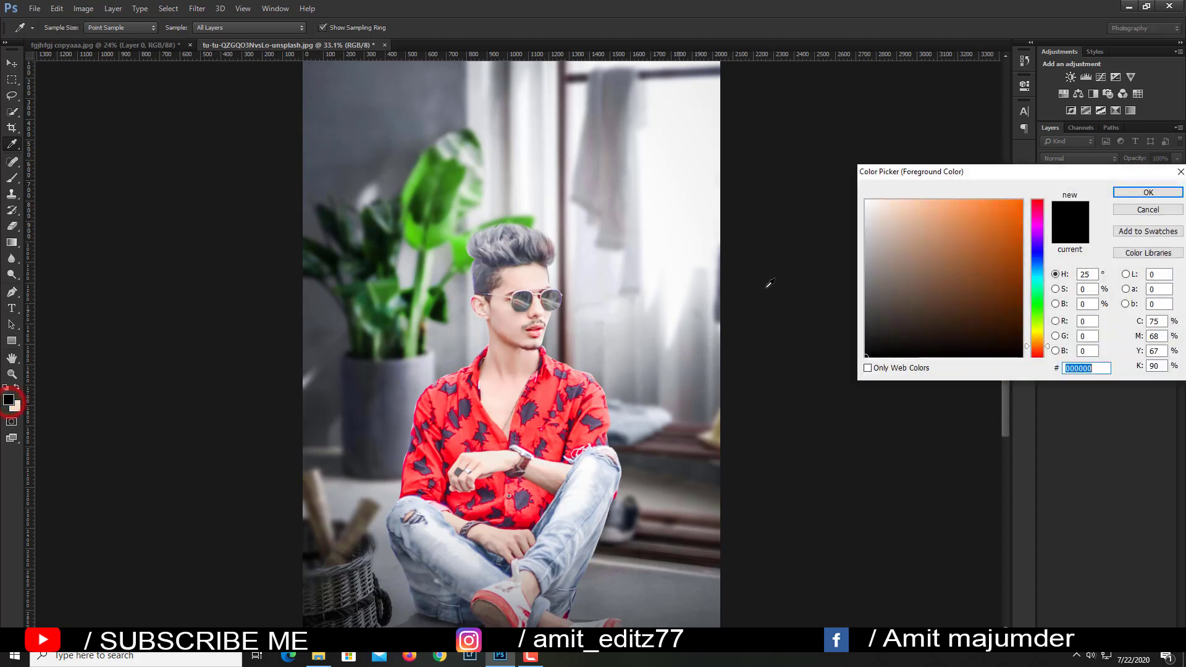
left_click(1127, 192)
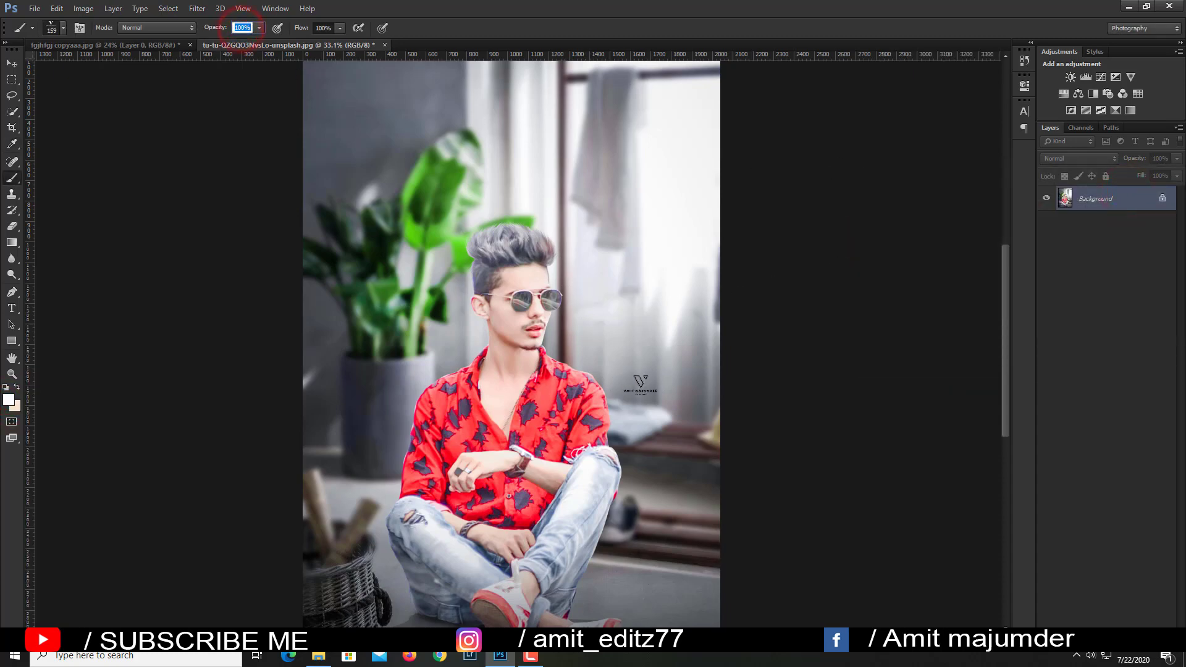
right_click(665, 396)
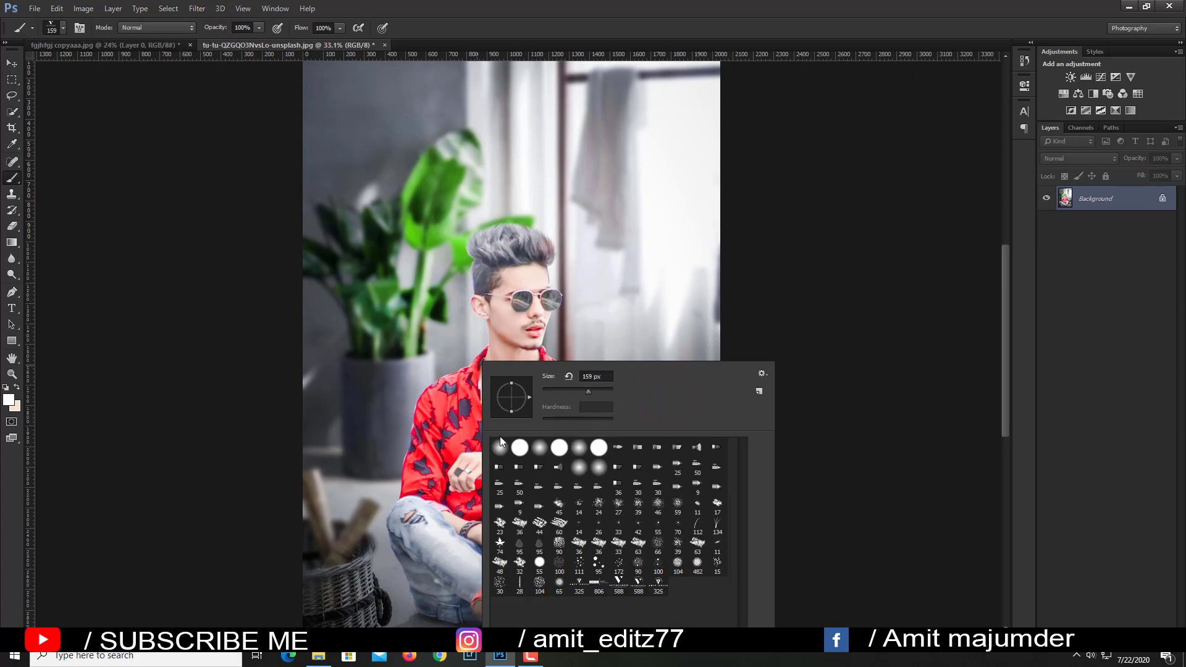
left_click(6, 65)
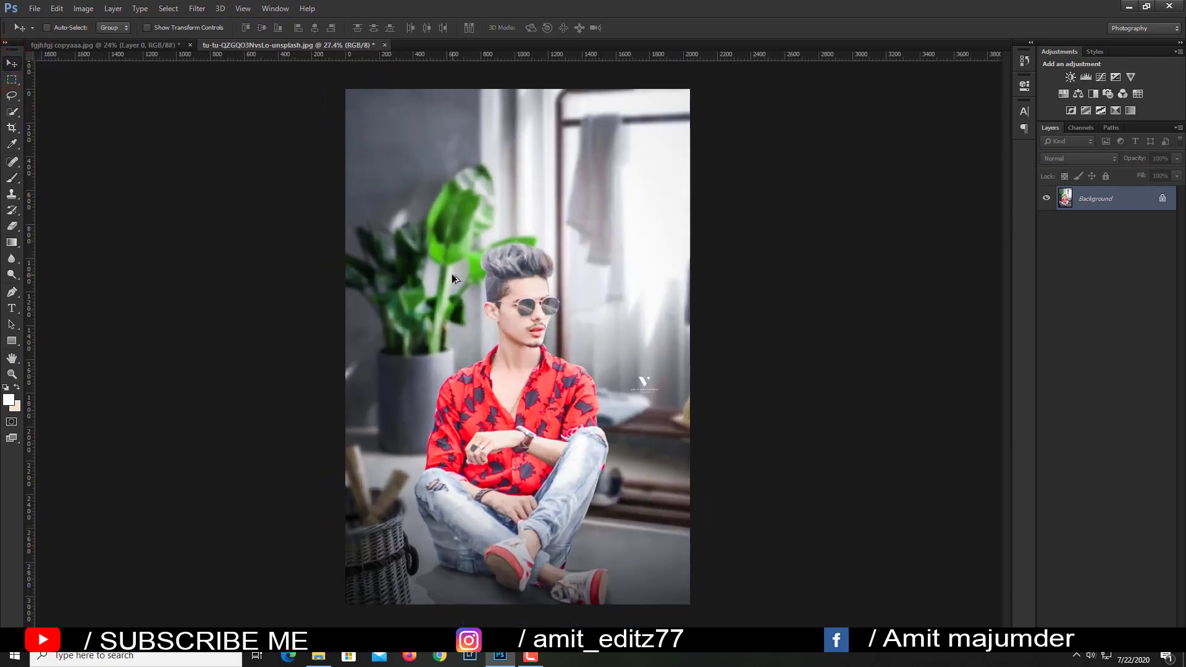
scroll(452, 278, "down", 2)
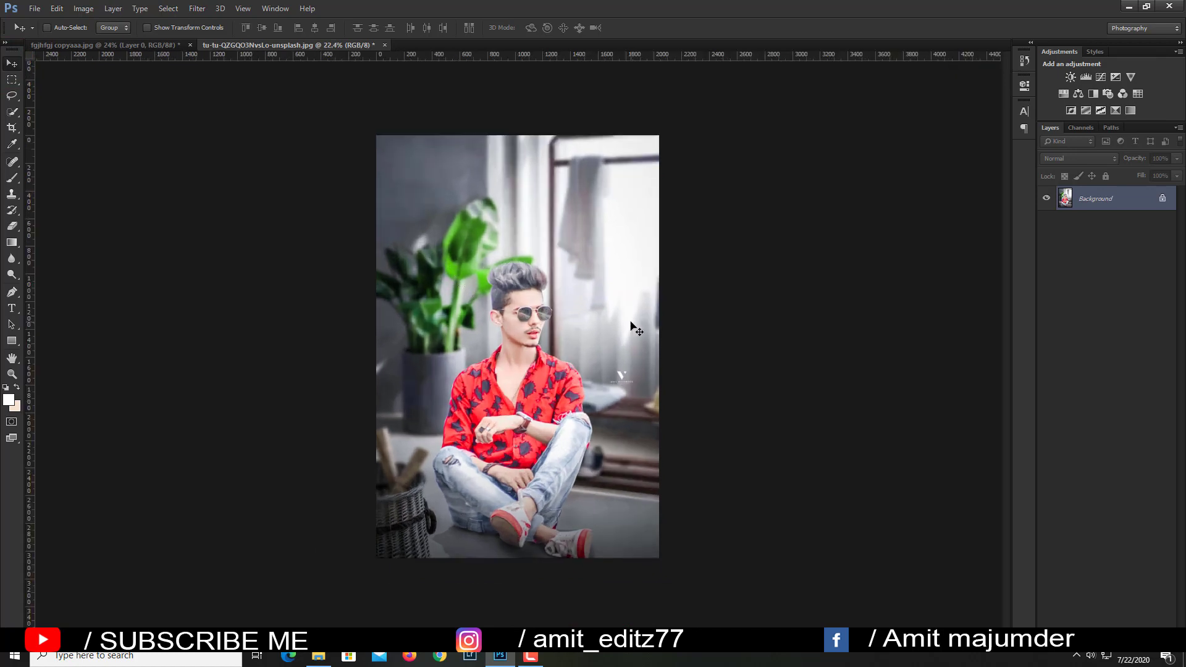
left_click(12, 243)
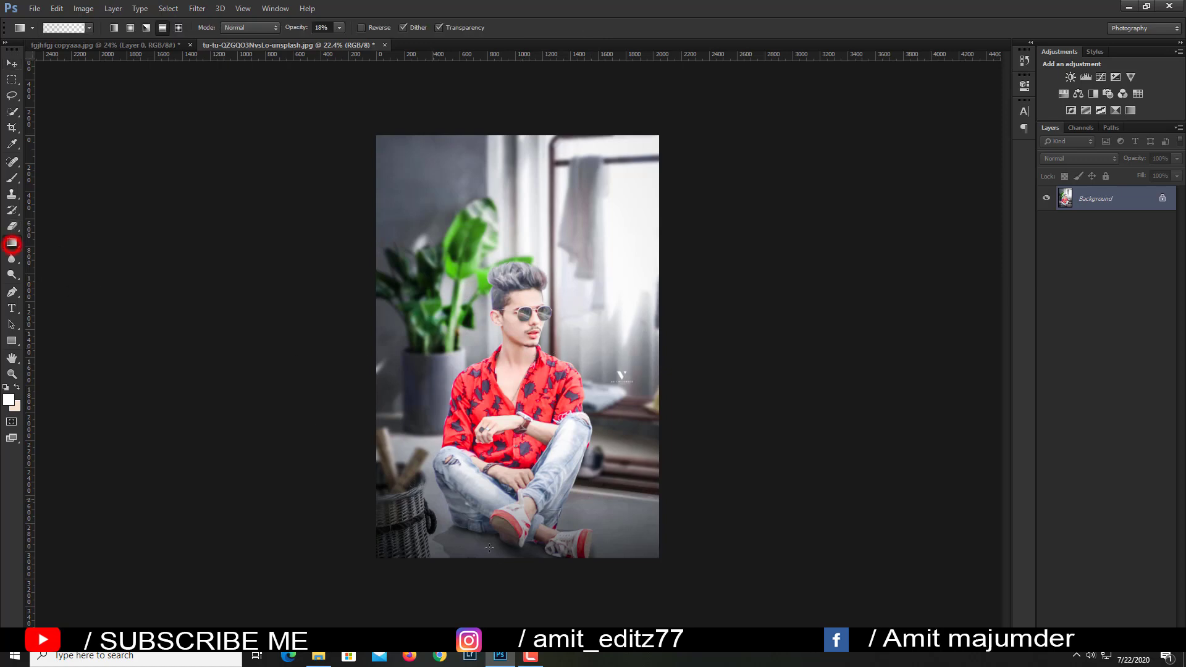
mouse_move(507, 557)
left_mouse_down()
mouse_move(473, 575)
mouse_move(561, 521)
left_mouse_up()
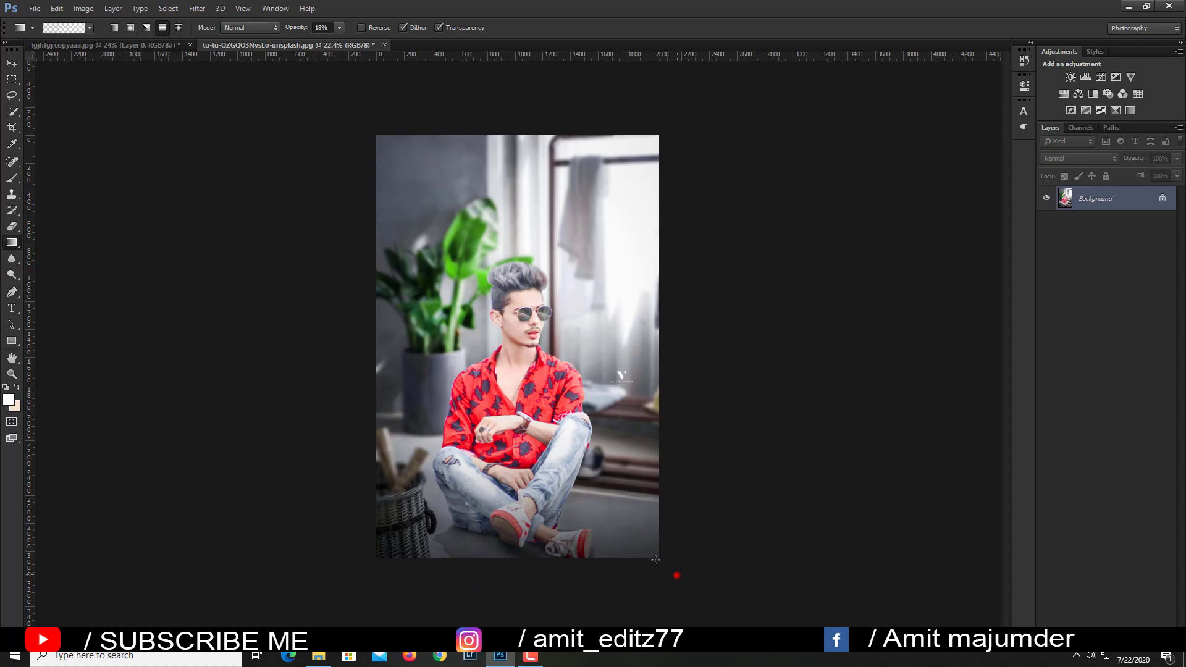
scroll(675, 572, "down", 1)
scroll(621, 512, "up", 1)
scroll(495, 393, "up", 1)
scroll(492, 391, "up", 1)
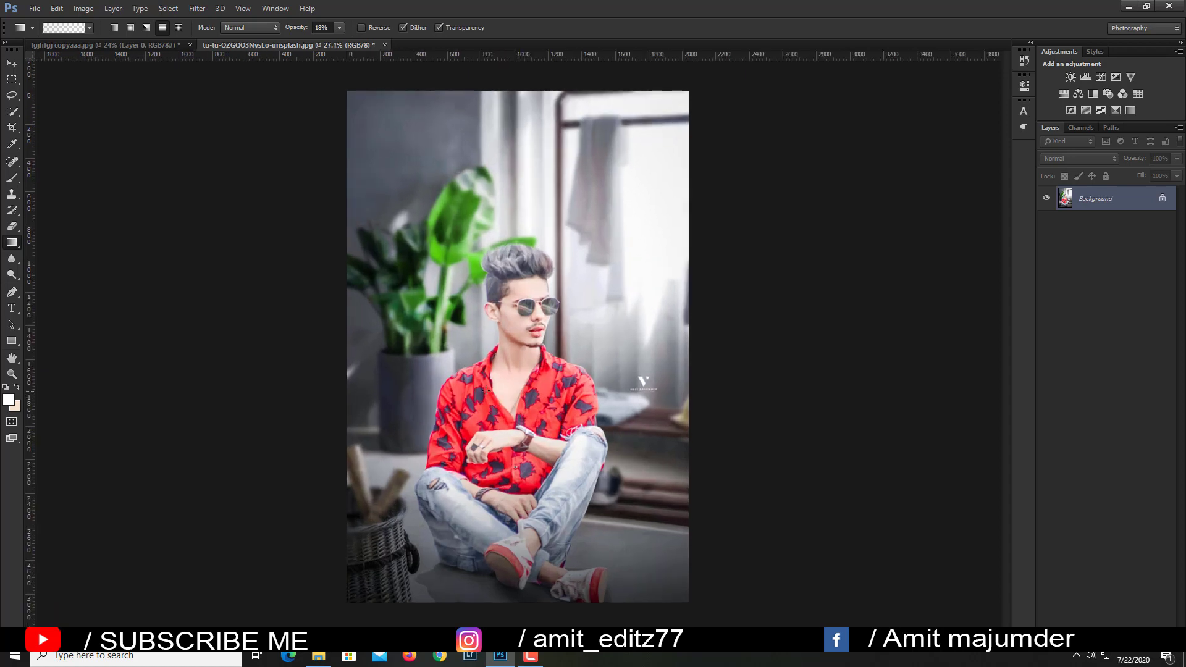
left_click(11, 63)
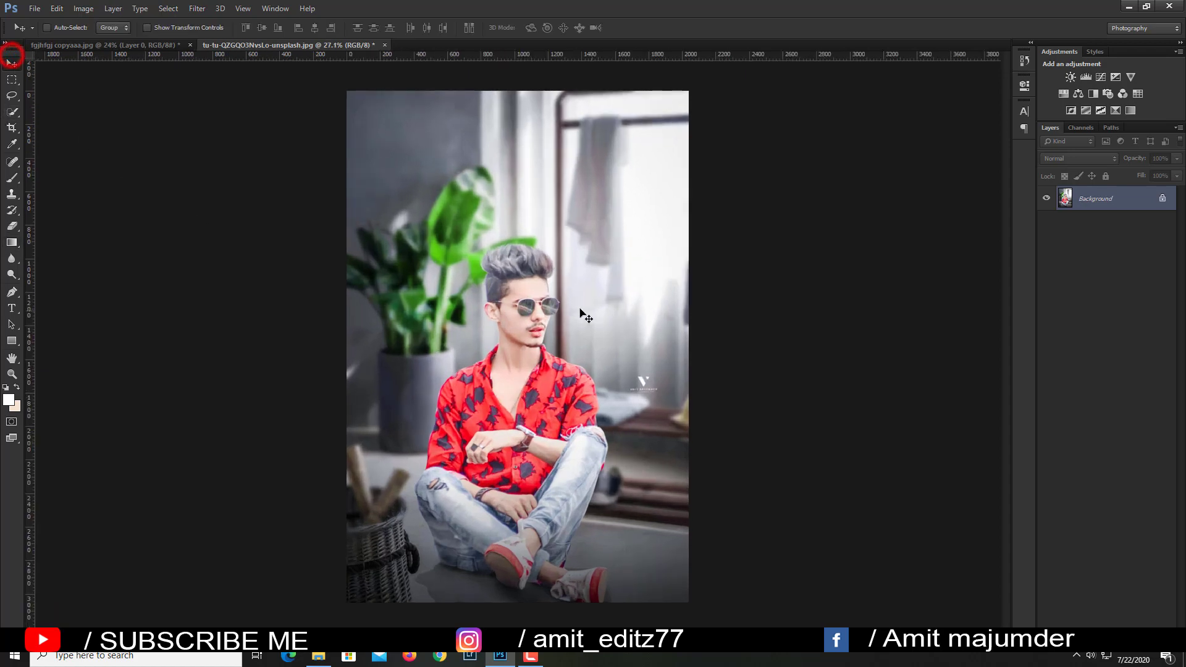